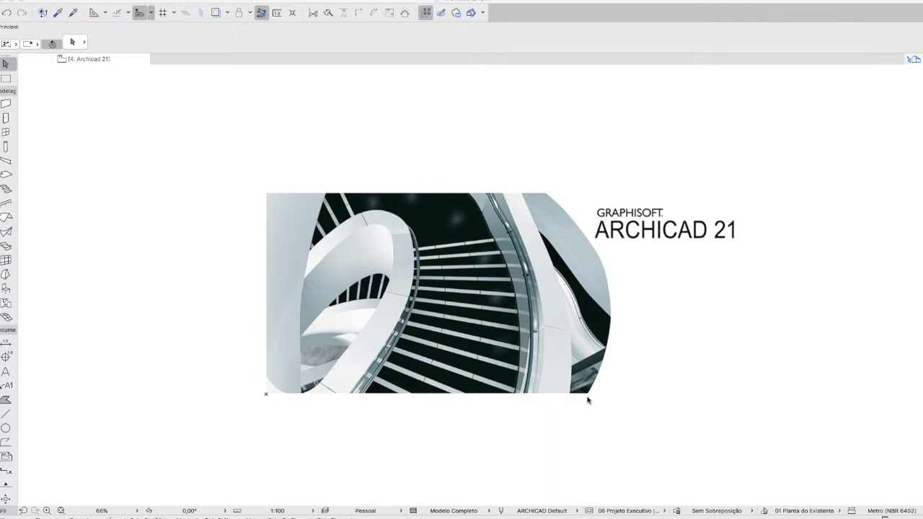
Review the stair types saved in the Stair tool's favourites.
left_click(6, 191)
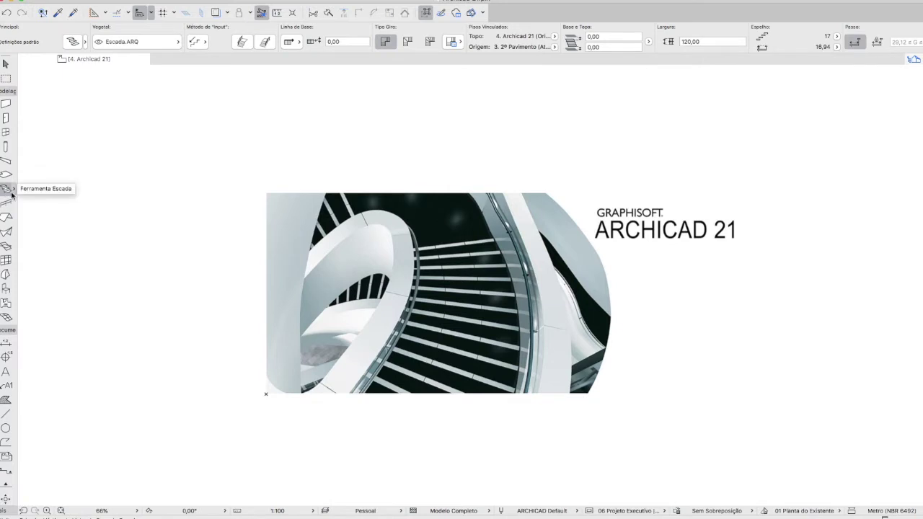
left_click(13, 190)
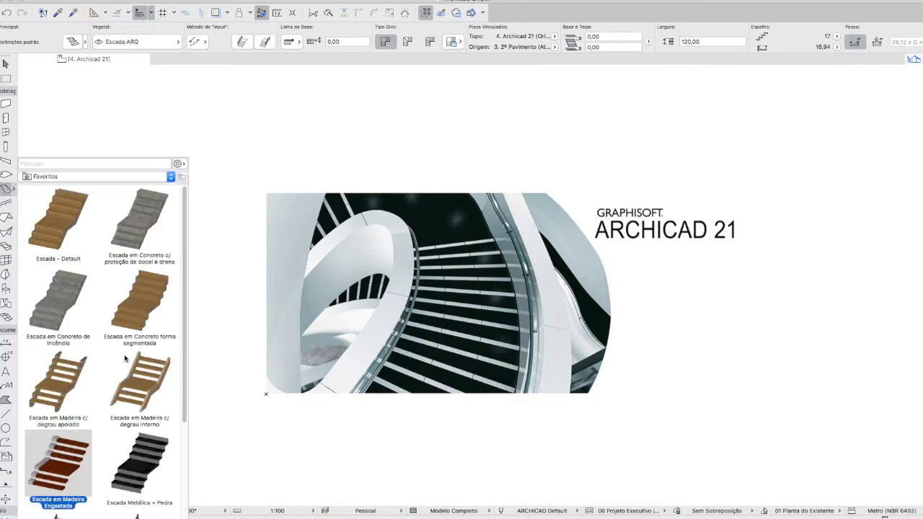
scroll(115, 390, "down", 5)
scroll(108, 404, "up", 5)
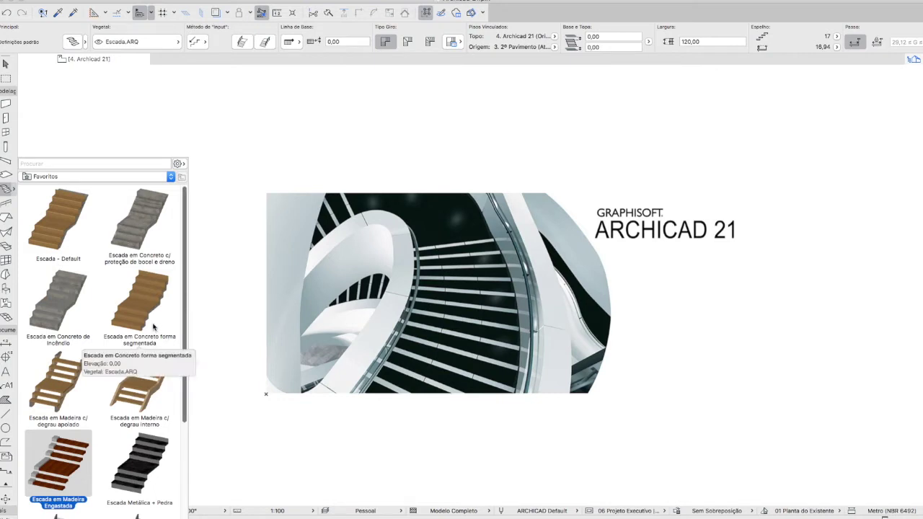
scroll(142, 299, "down", 5)
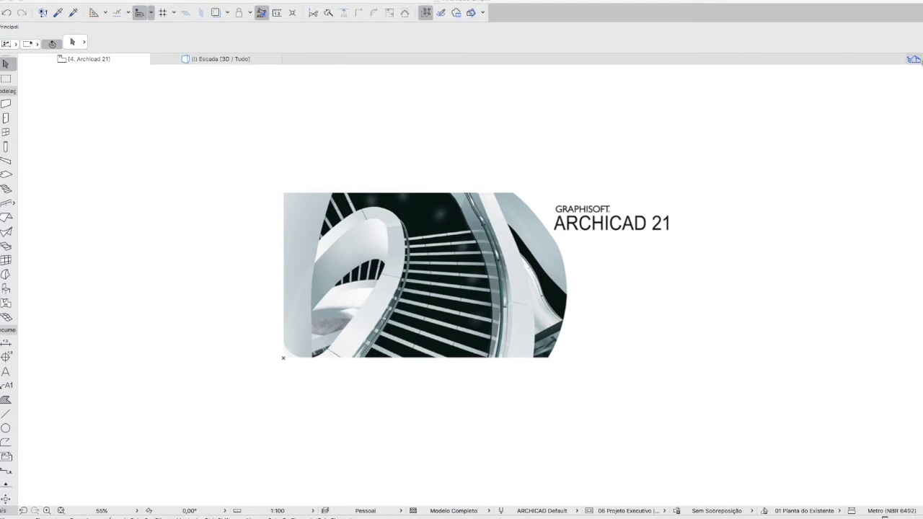
Open the saved Escada 3D view and frame the raised slab beside the dark wall.
left_click(914, 59)
double_click(838, 249)
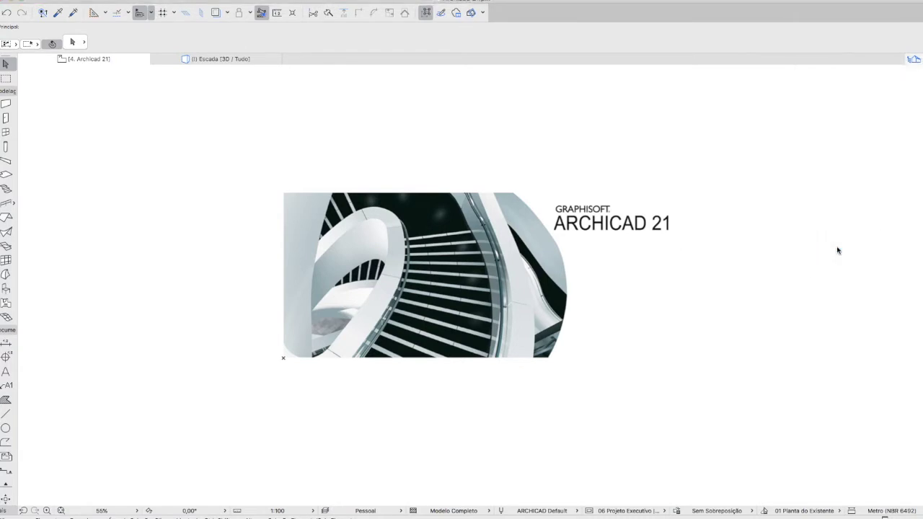
scroll(216, 207, "up", 5)
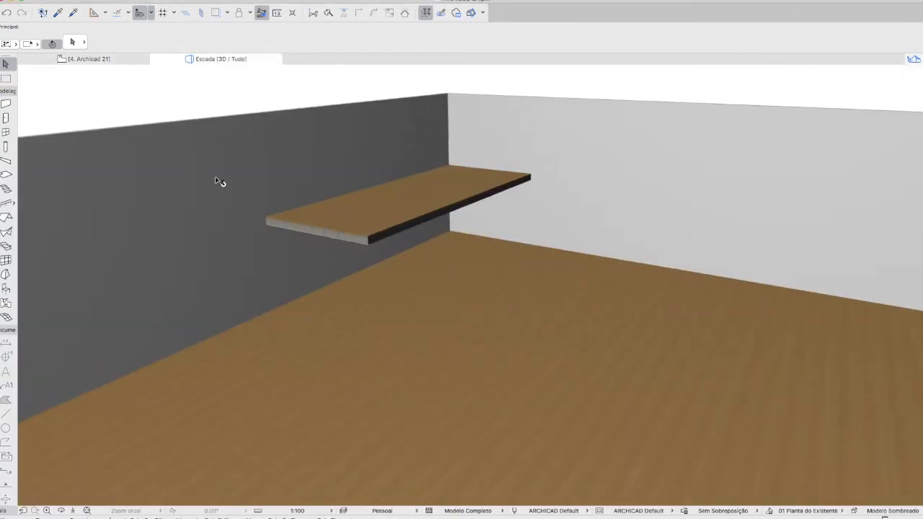
scroll(217, 217, "up", 2)
scroll(248, 268, "down", 1)
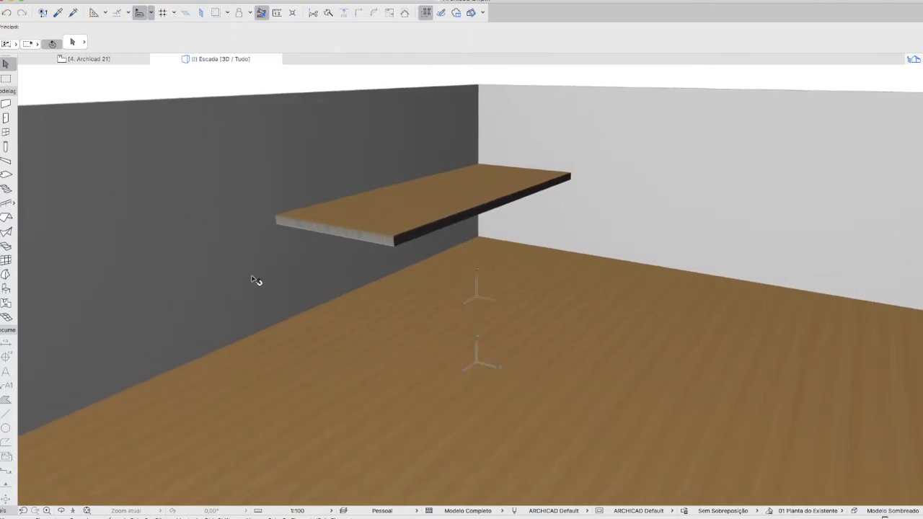
scroll(251, 257, "up", 1)
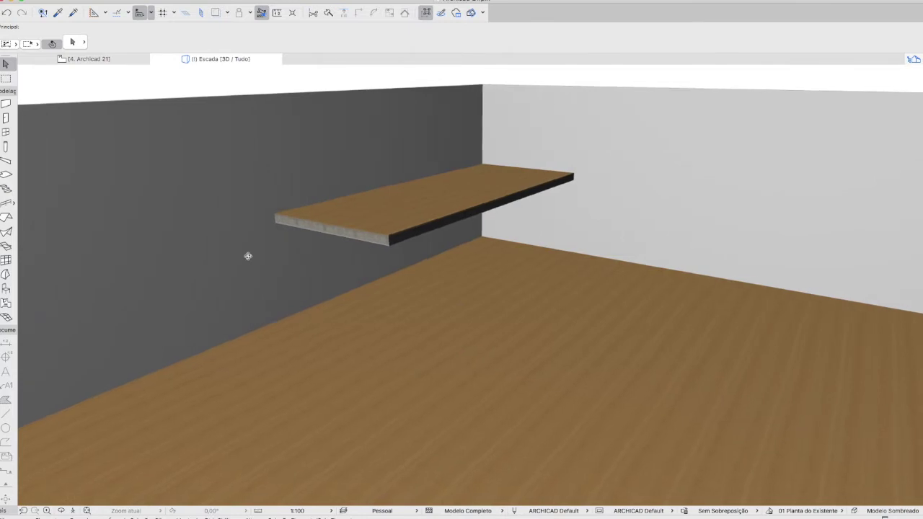
middle_click_drag(118, 282, 256, 231, "shift")
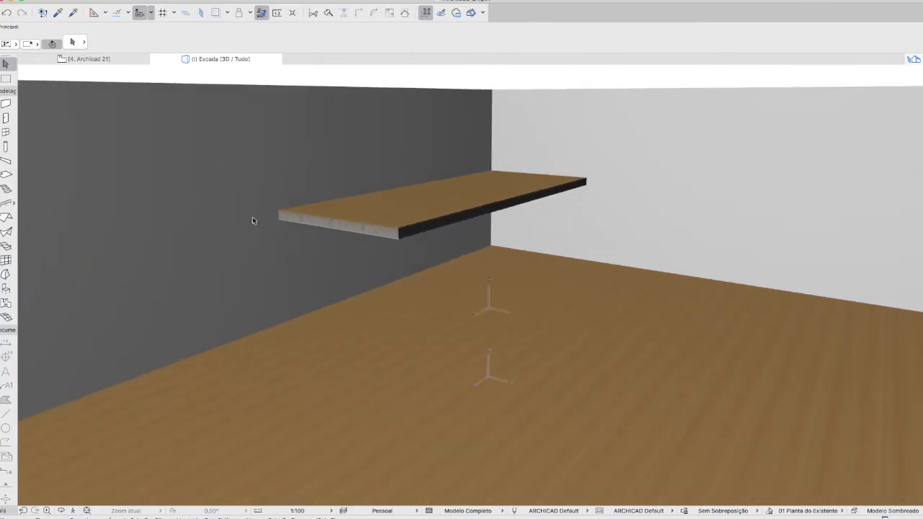
Load the stair favourite "Escada em Concreto forma segmentada" into the Stair tool.
left_click(9, 189)
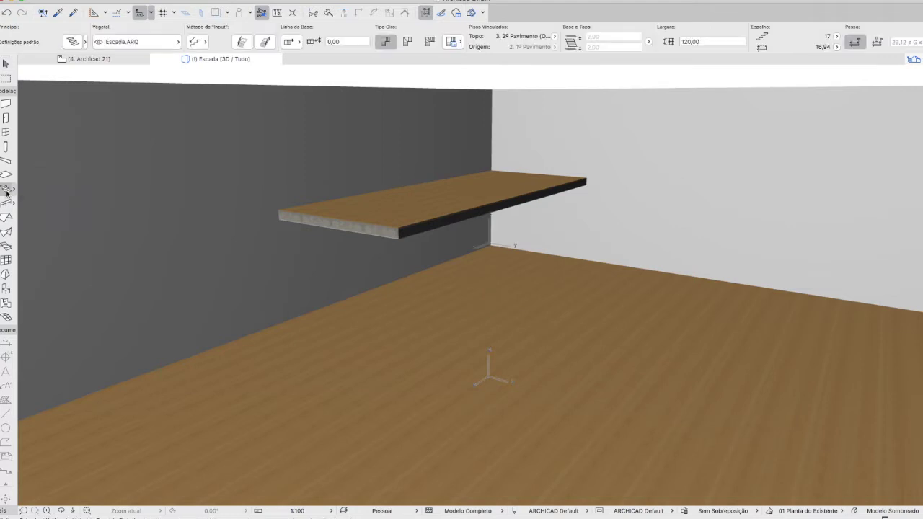
left_click(12, 190)
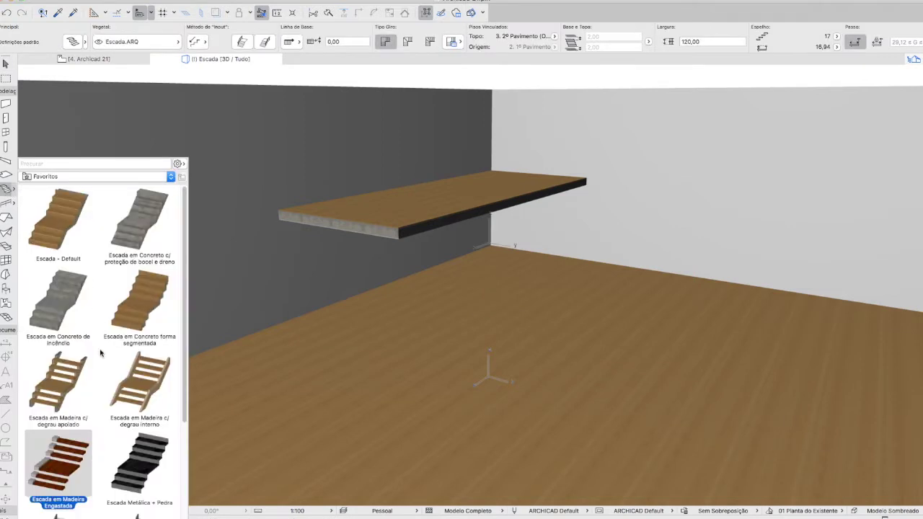
scroll(101, 354, "down", 3)
scroll(115, 354, "up", 4)
double_click(149, 308)
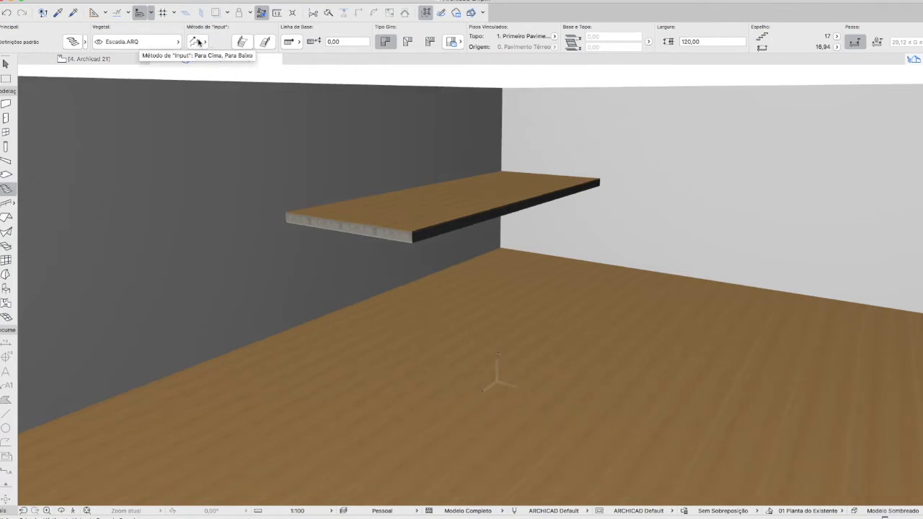
left_click(200, 43)
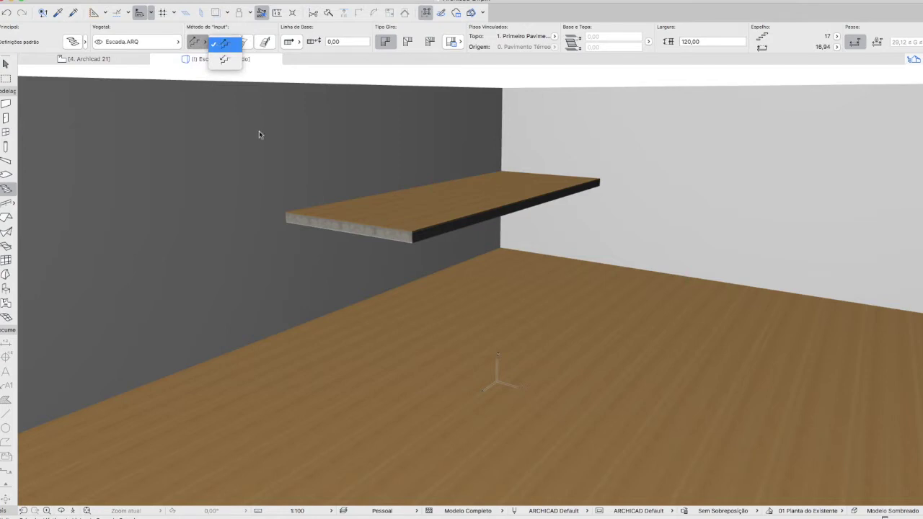
left_click(224, 60)
left_click(287, 210)
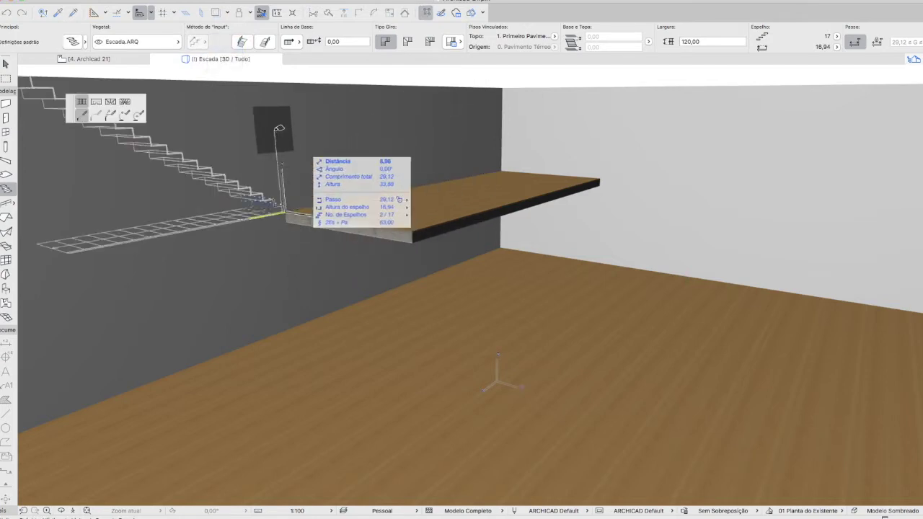
key("Escape")
Set the stair input method to downward and draw the upper flight from the raised slab's corner along the dark wall.
left_click(198, 41)
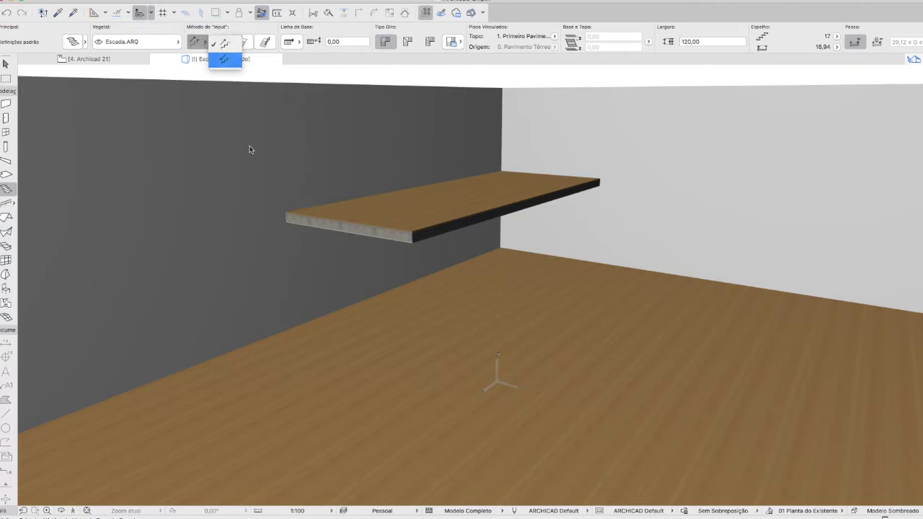
left_click(224, 60)
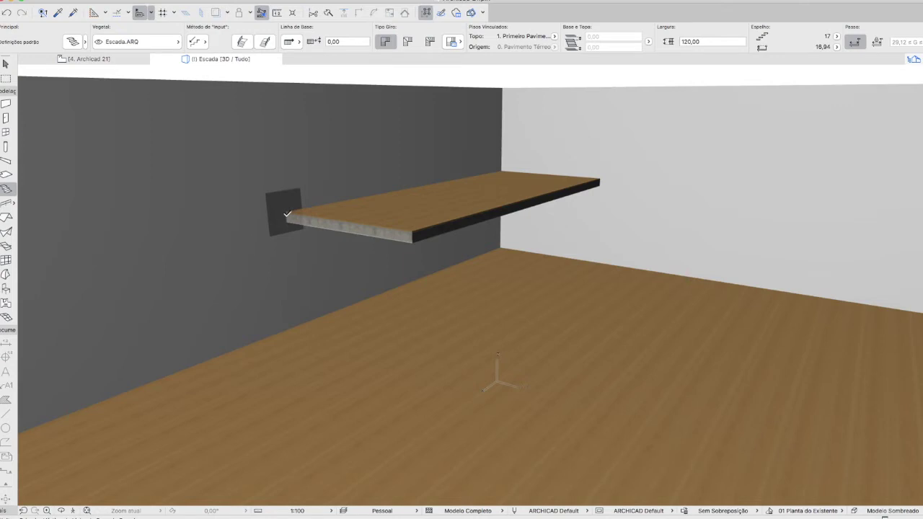
left_click(287, 214)
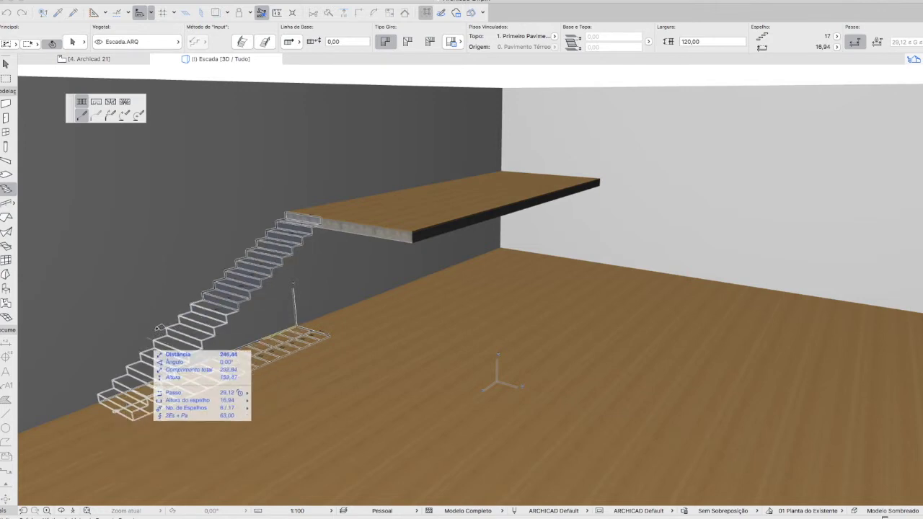
left_click(157, 331)
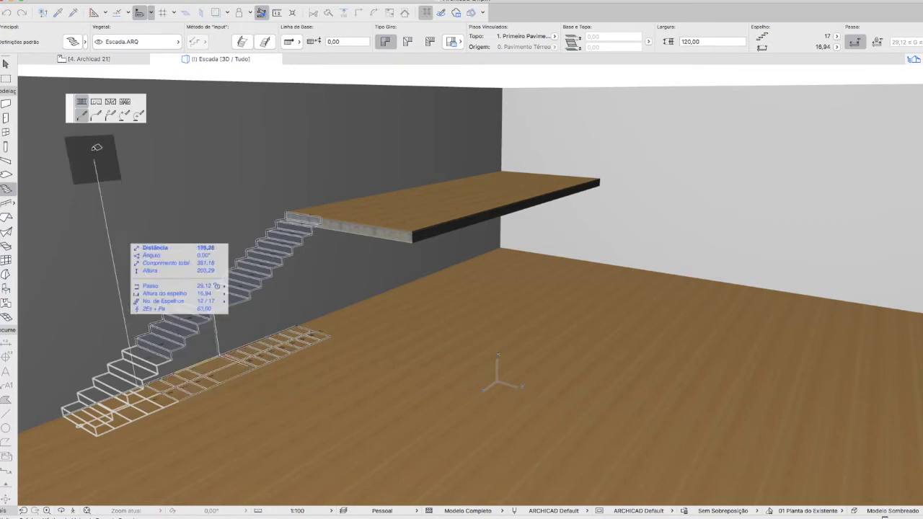
Add a landing with a distance of 120 and finish with a lower flight at 90° to the wall, down to the floor.
left_click(96, 101)
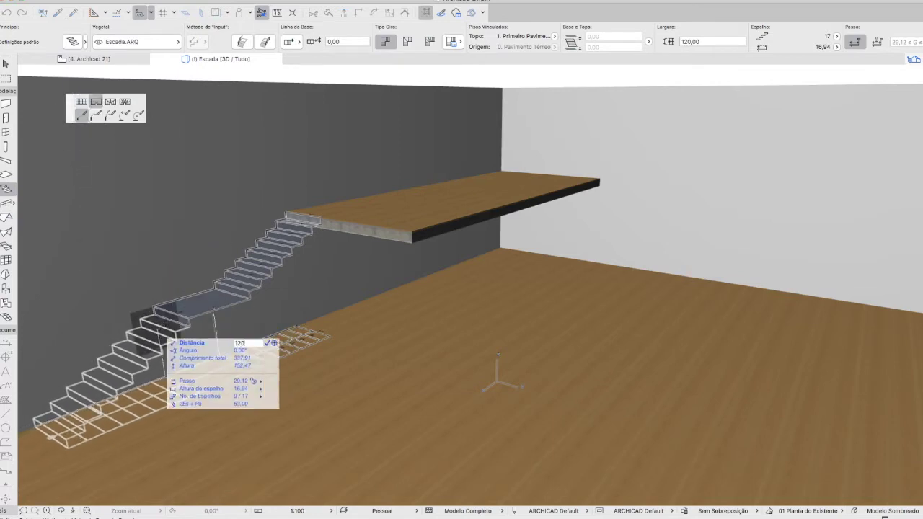
left_click(167, 378)
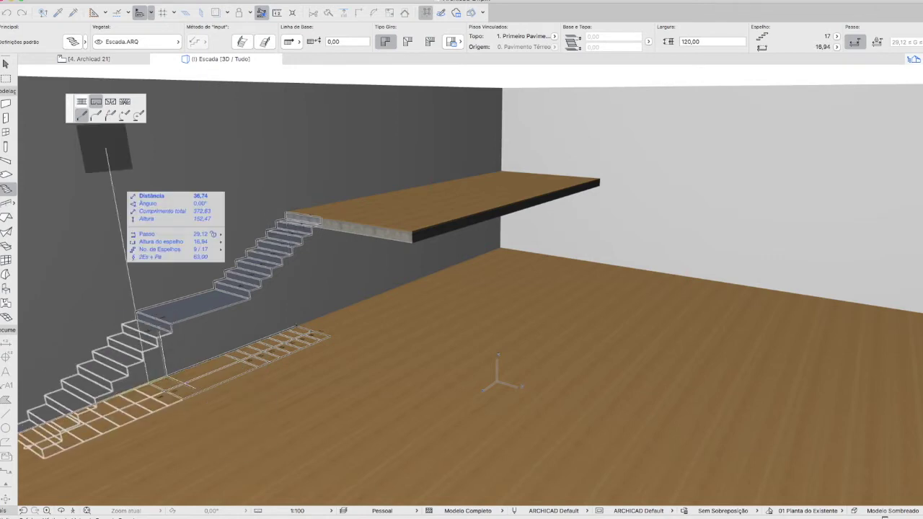
left_click(82, 102)
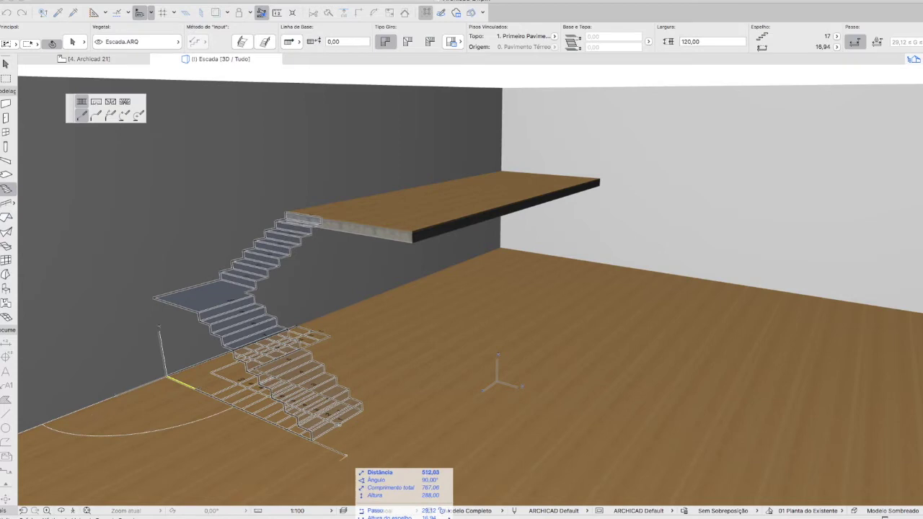
double_click(348, 456)
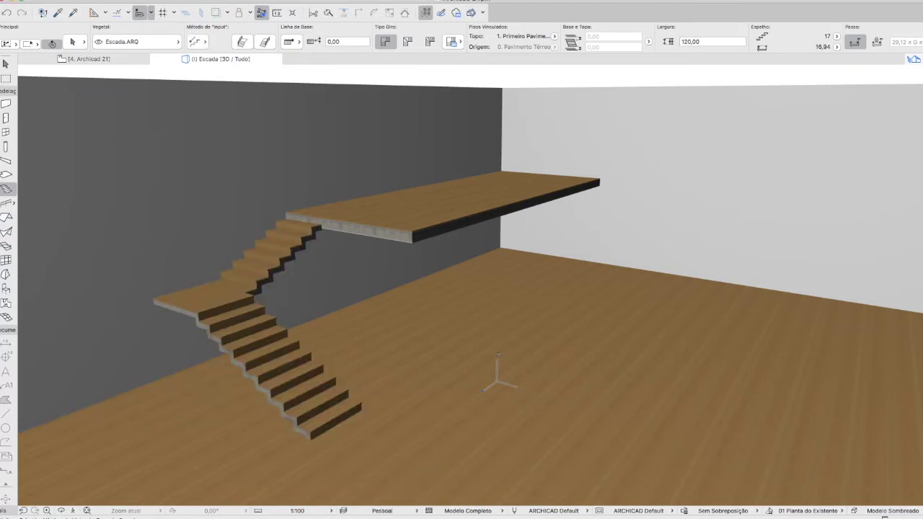
left_click(325, 448, "shift")
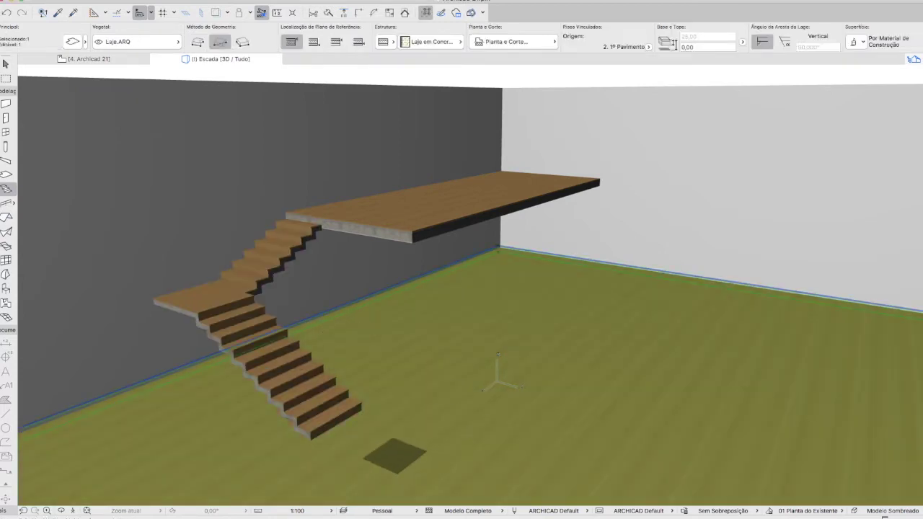
key("Escape")
Shorten the stair's lower flight by moving its bottom end point back about one tread toward the landing.
middle_click_drag(367, 419, 402, 437, "shift")
left_click(339, 393)
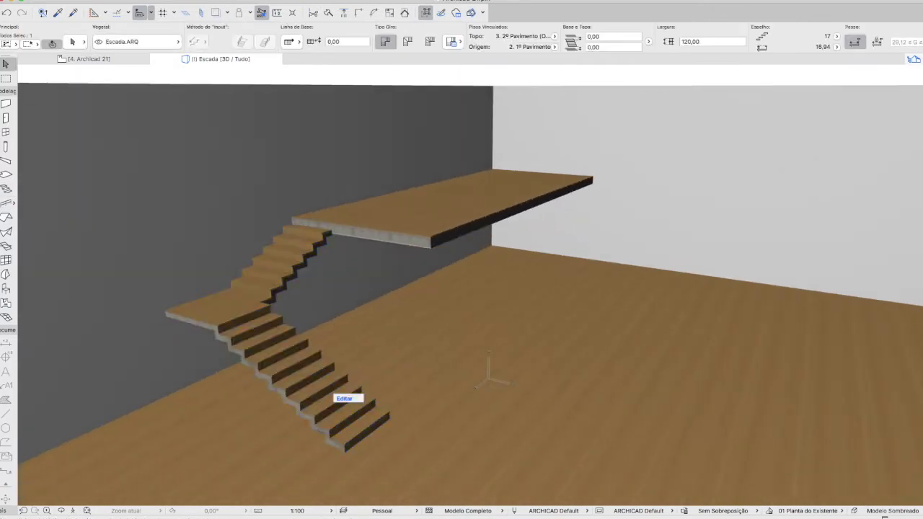
left_click(345, 448)
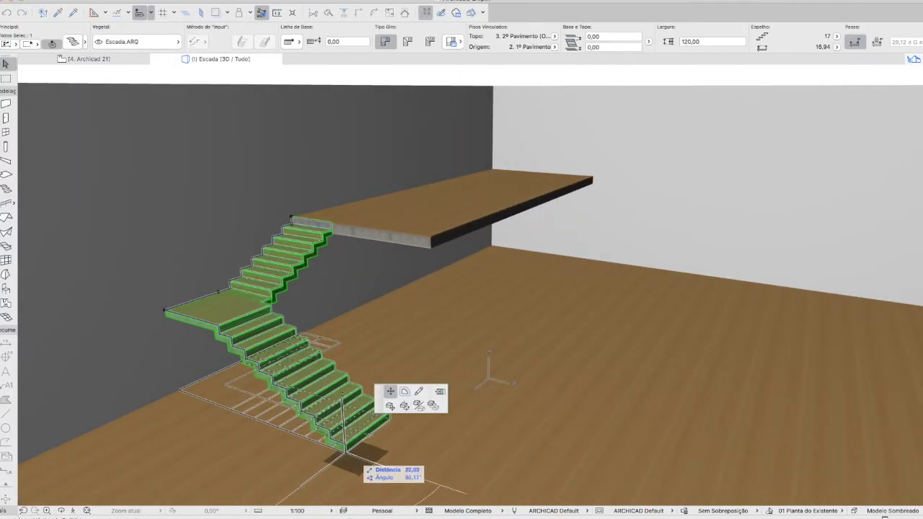
left_click(389, 387)
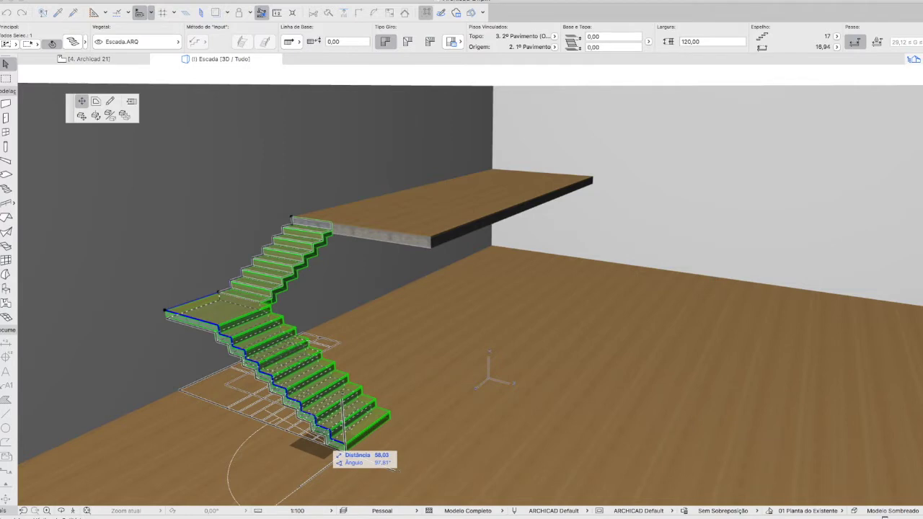
left_click(344, 448)
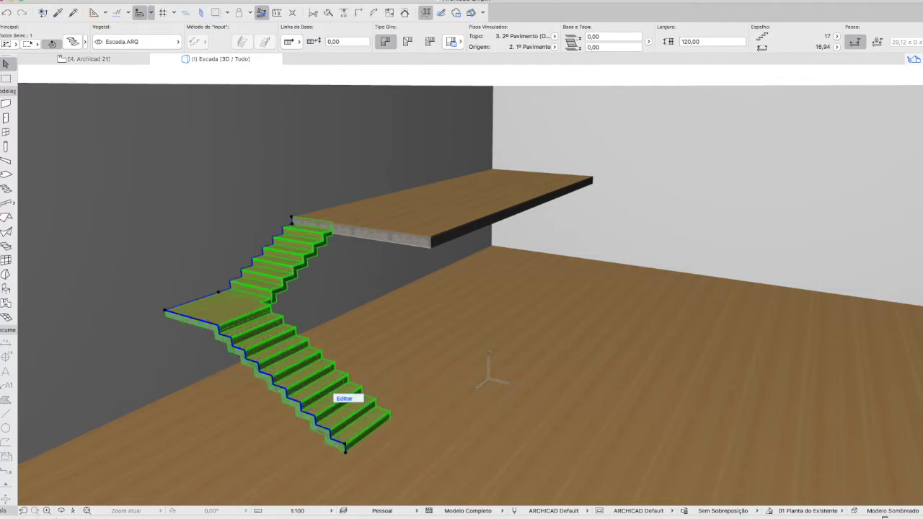
left_click(345, 448)
left_click(382, 387)
left_click(329, 444)
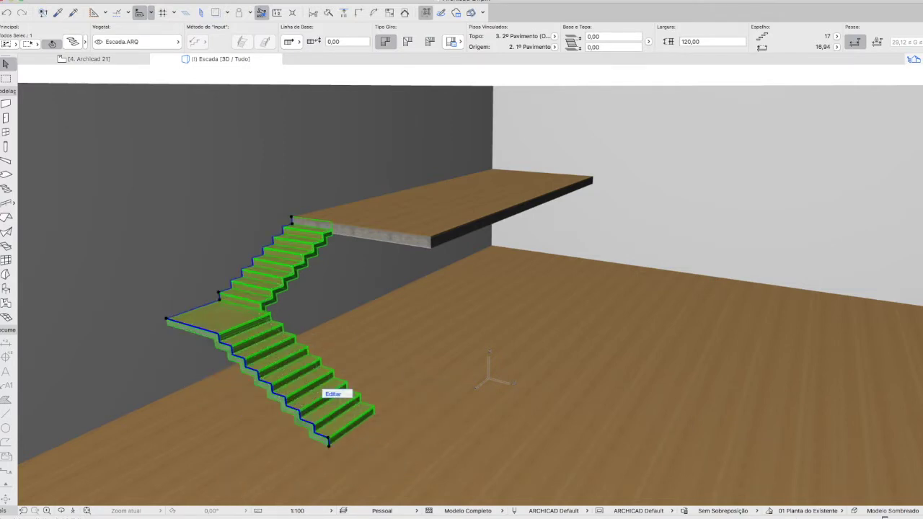
key("Escape")
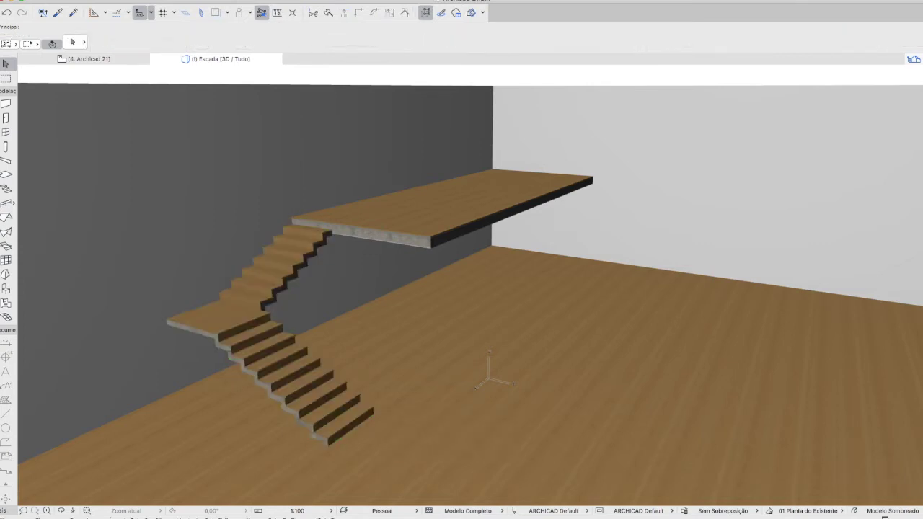
Widen the raised slab by offsetting its long free edge outward, away from the dark wall.
mouse_move(489, 371)
middle_mouse_down("shift")
mouse_move(481, 371)
mouse_move(490, 372)
middle_mouse_up("shift")
scroll(289, 271, "up", 2)
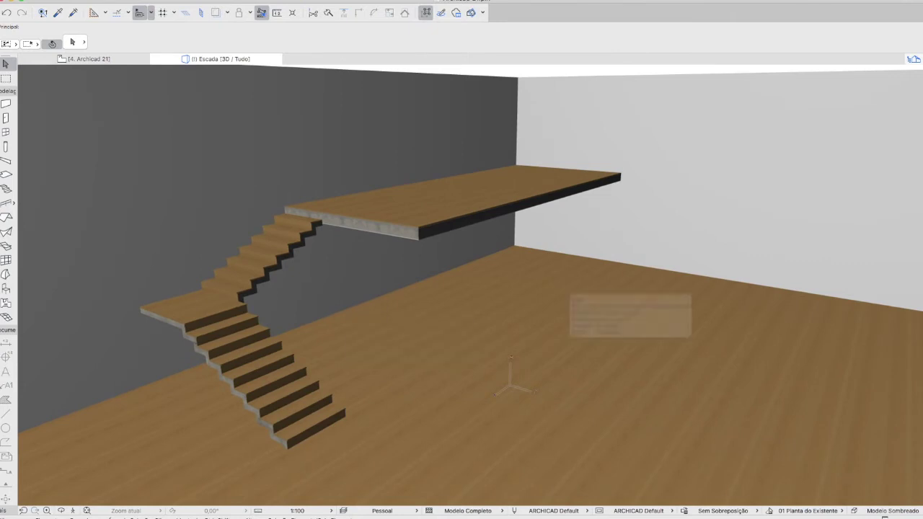
left_click(462, 196)
left_click(443, 223)
left_click(415, 227)
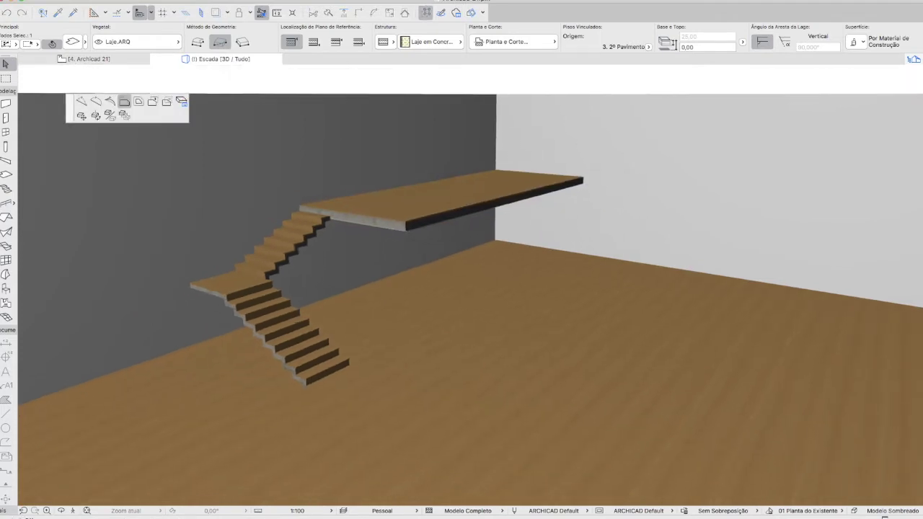
left_click(537, 261)
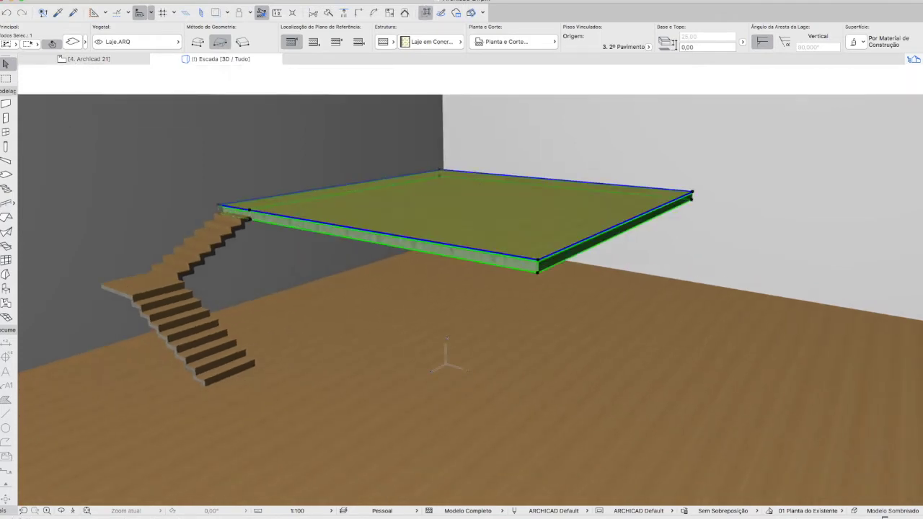
key("Escape")
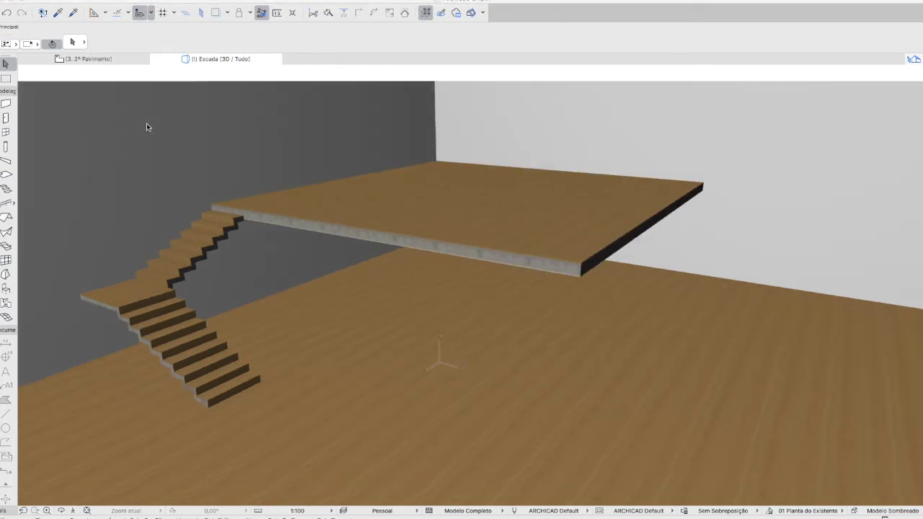
In the 2º Pavimento plan, load the central-beam stair favourite as the Stair tool's defaults and set the input method to downward.
left_click(108, 63)
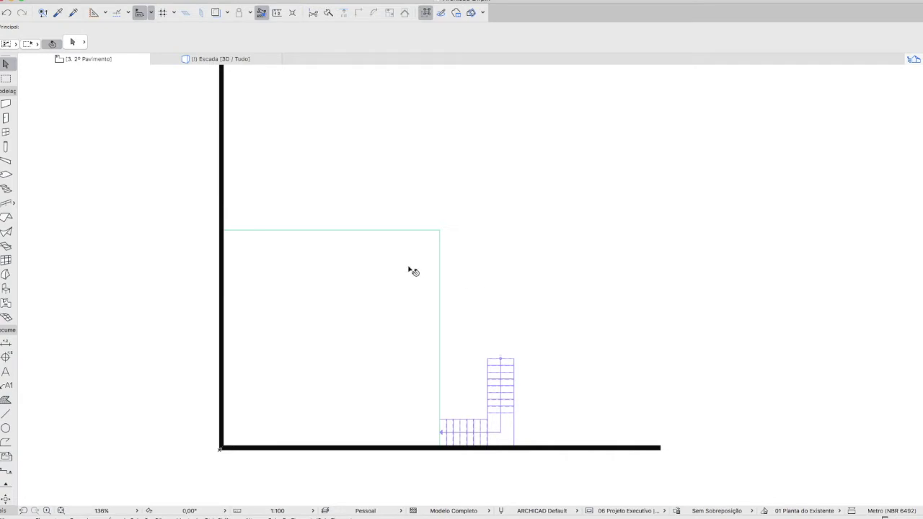
left_click(8, 189)
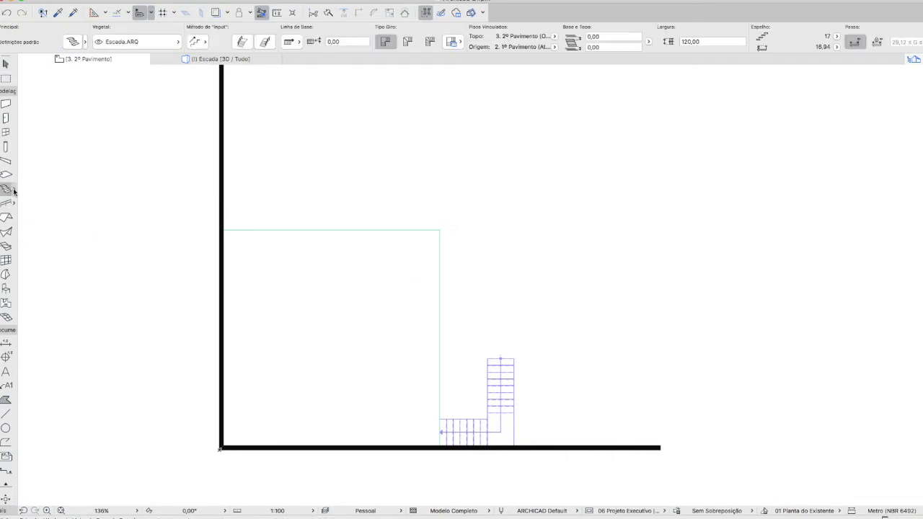
left_click(13, 191)
double_click(65, 482)
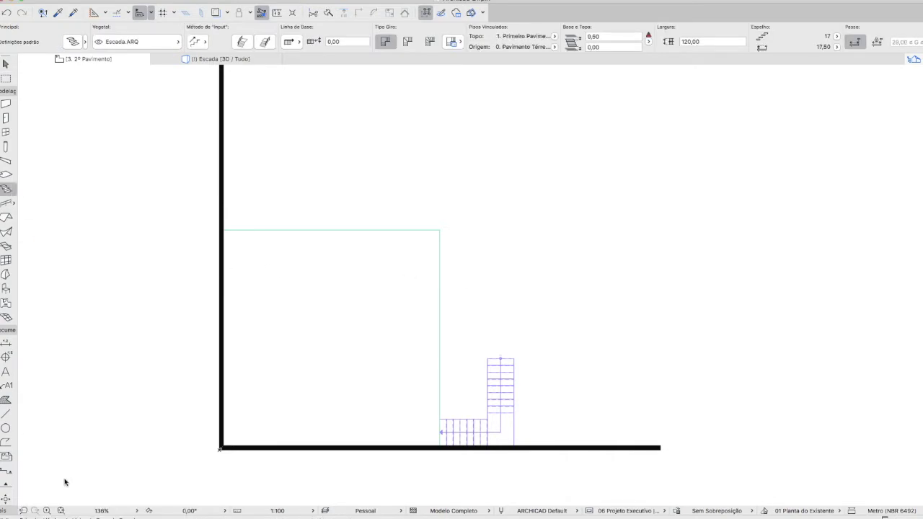
left_click(13, 190)
double_click(54, 485)
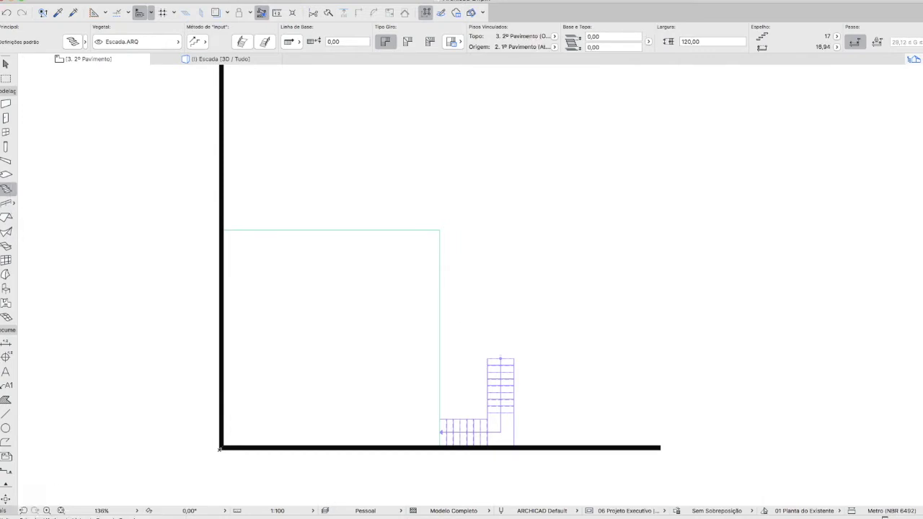
left_click(201, 44)
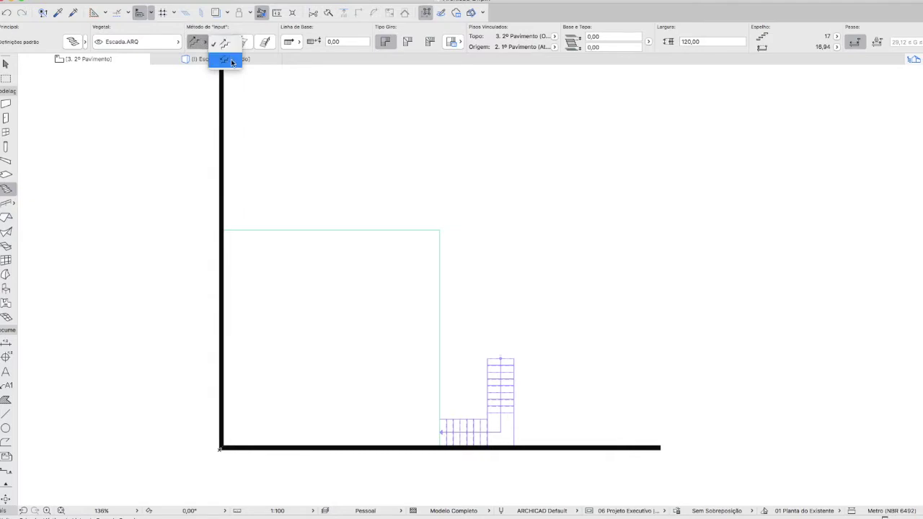
left_click(227, 61)
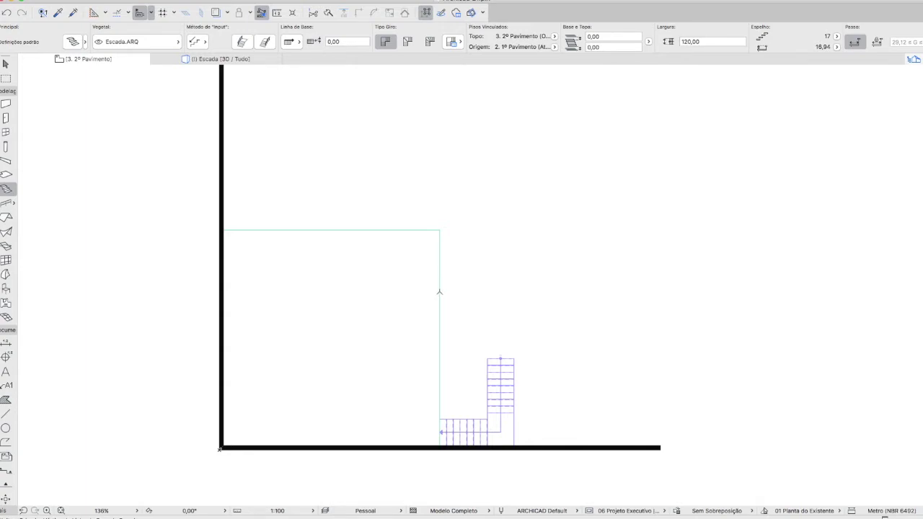
Start a curved stair on the raised slab's free edge, using the centre-point arc with its centre on the same edge.
left_click(439, 293)
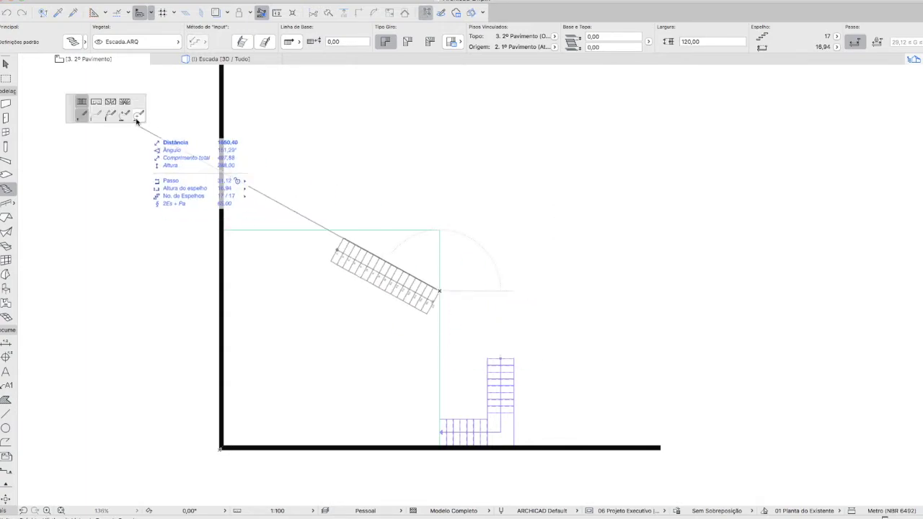
left_click(138, 119)
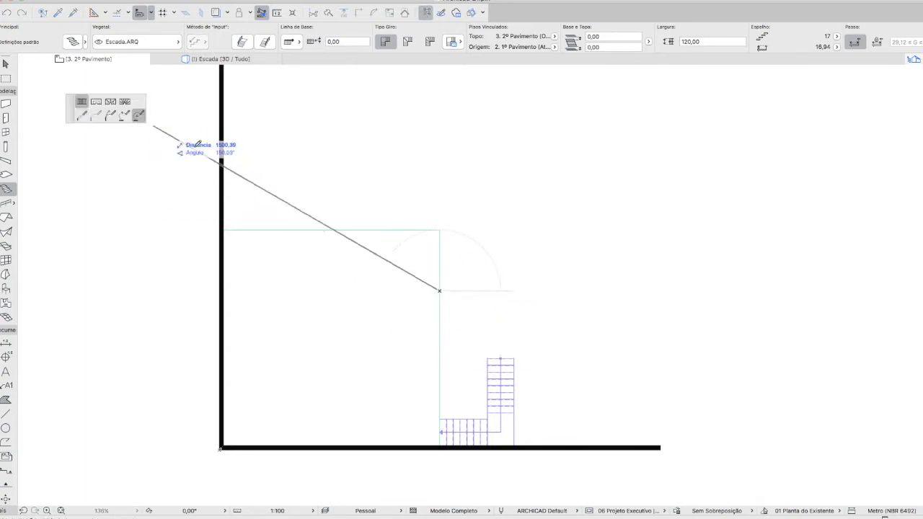
left_click(439, 247)
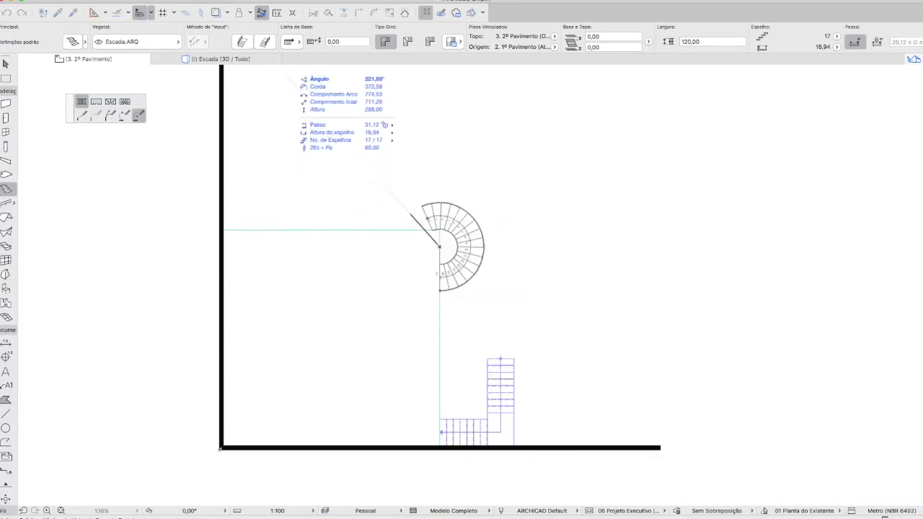
Put the stair's baseline on its right side and complete the curved flight with an arc of about 121°.
left_click(290, 41)
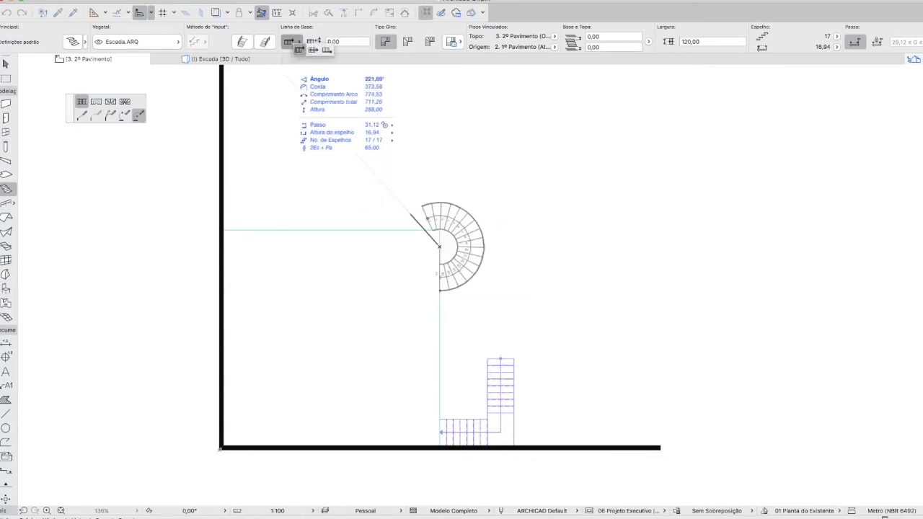
left_click(299, 49)
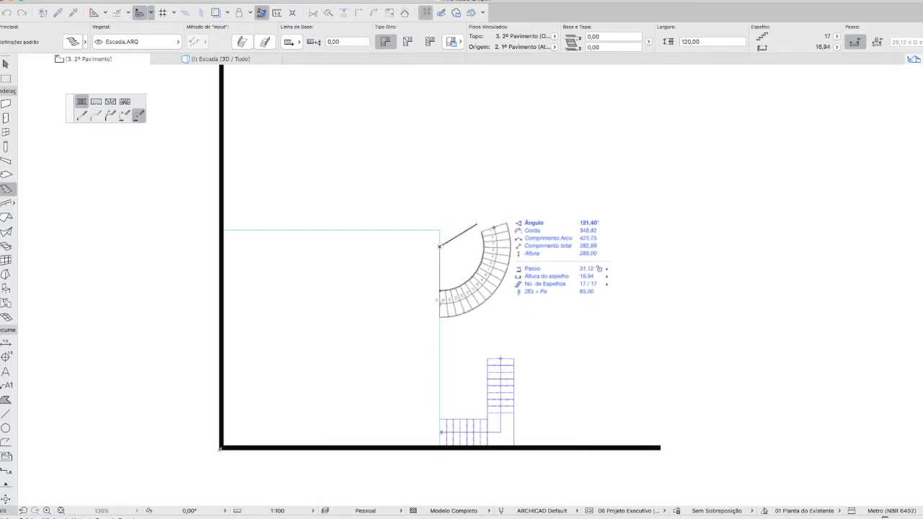
left_click(497, 244)
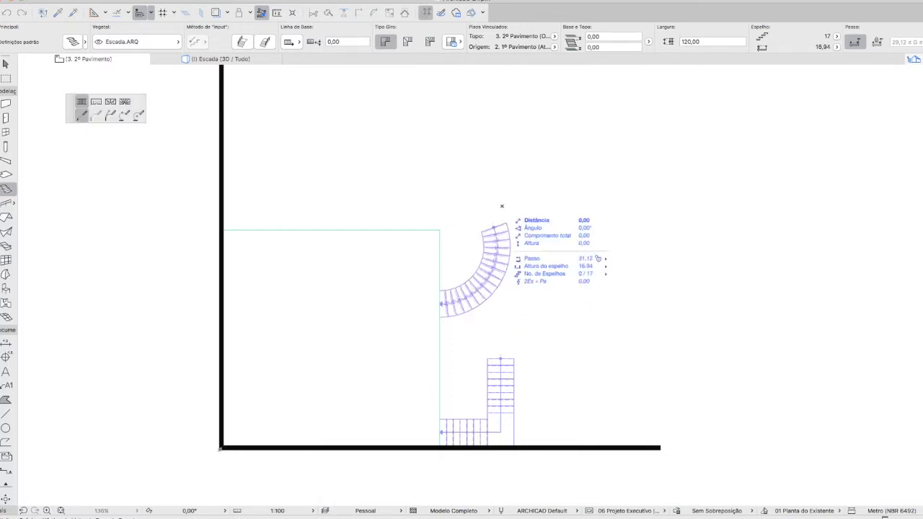
key("Return")
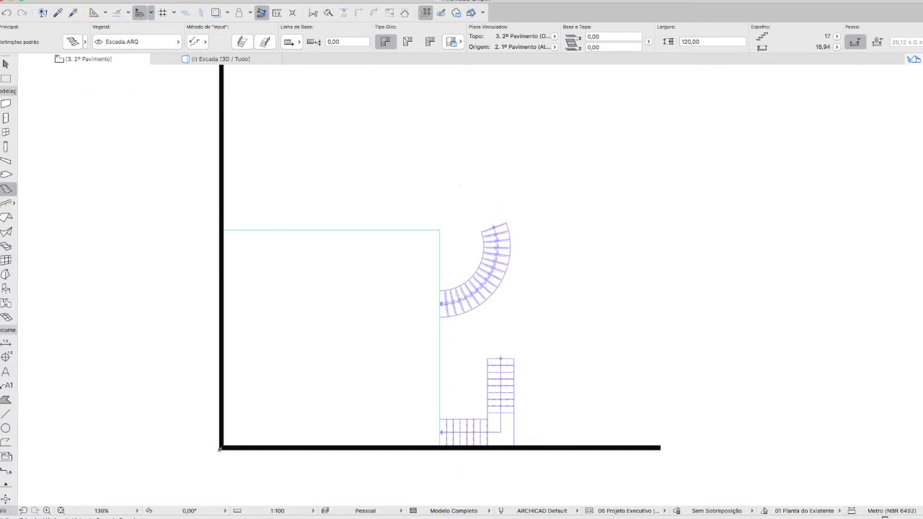
Examine in 3D how the curved stair's top tread and central beam meet the raised slab.
key("F3")
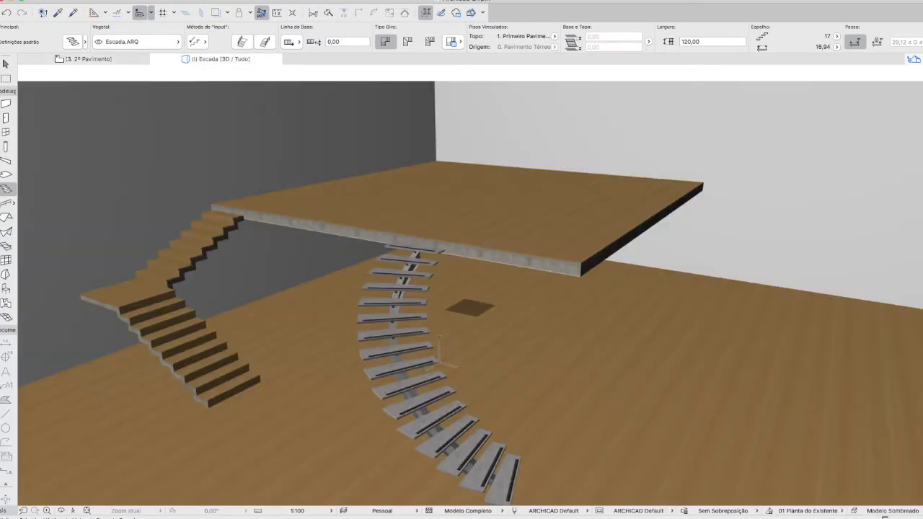
middle_click_drag(392, 359, 383, 311)
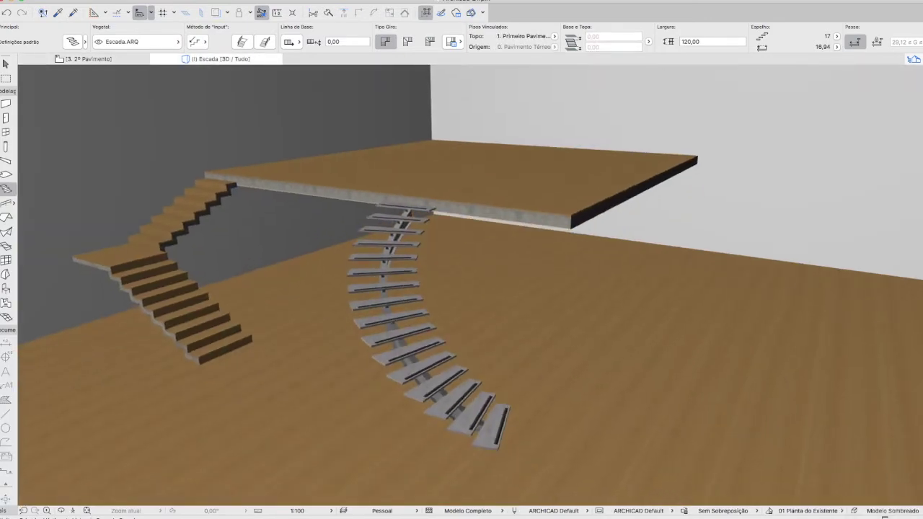
middle_click_drag(432, 344, 453, 339, "shift")
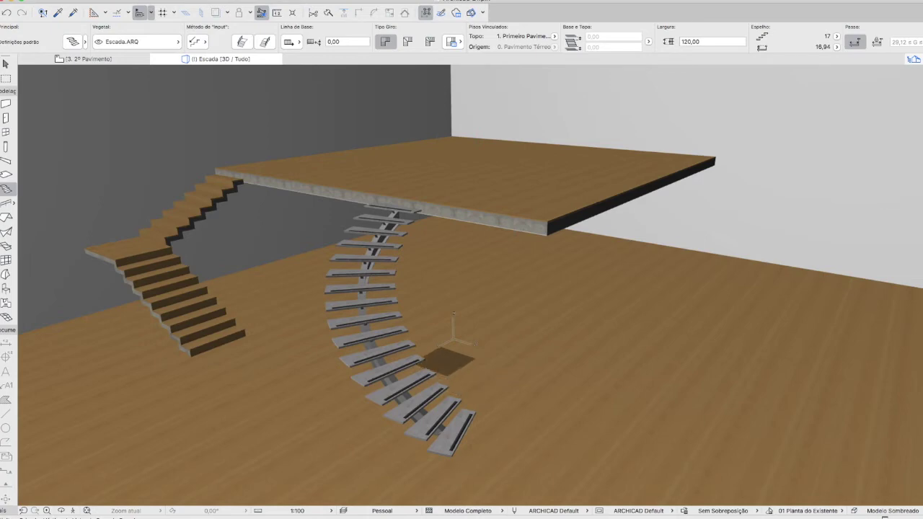
scroll(454, 375, "up", 3)
scroll(458, 344, "up", 4)
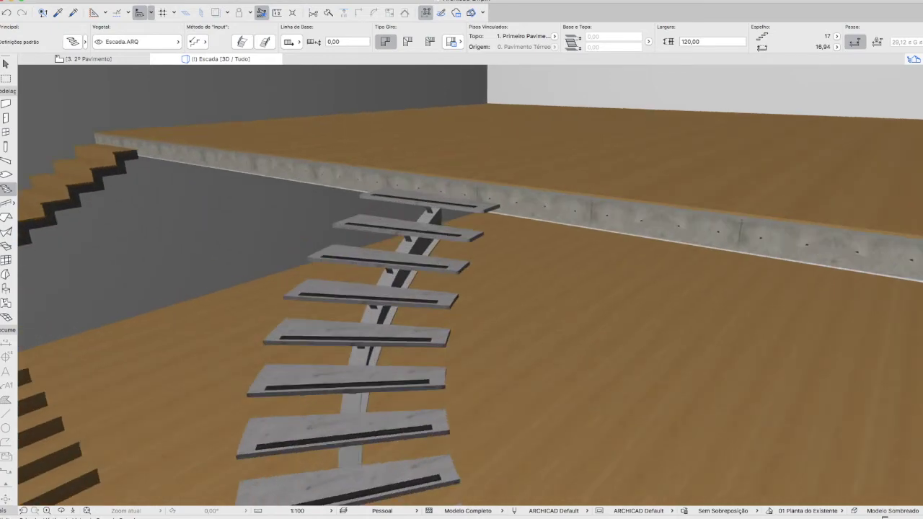
scroll(478, 378, "up", 3)
scroll(469, 288, "up", 2)
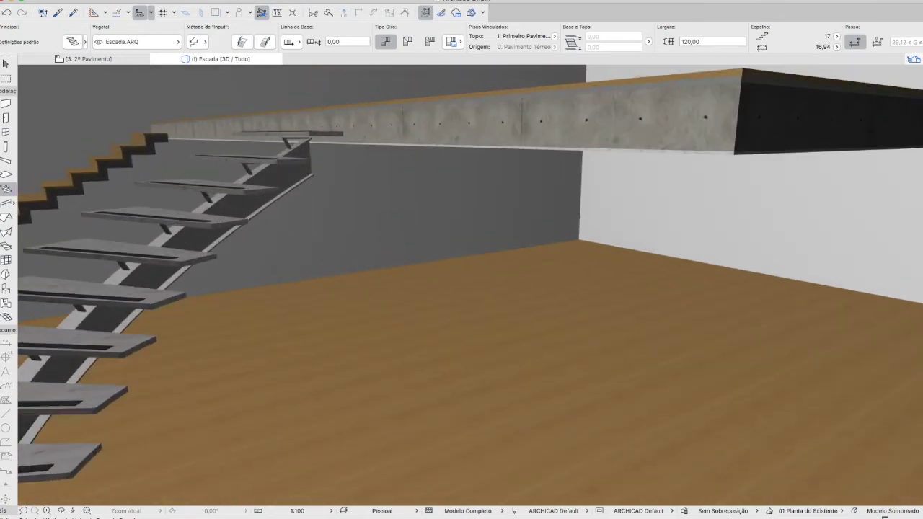
middle_click_drag(569, 426, 455, 393, "shift")
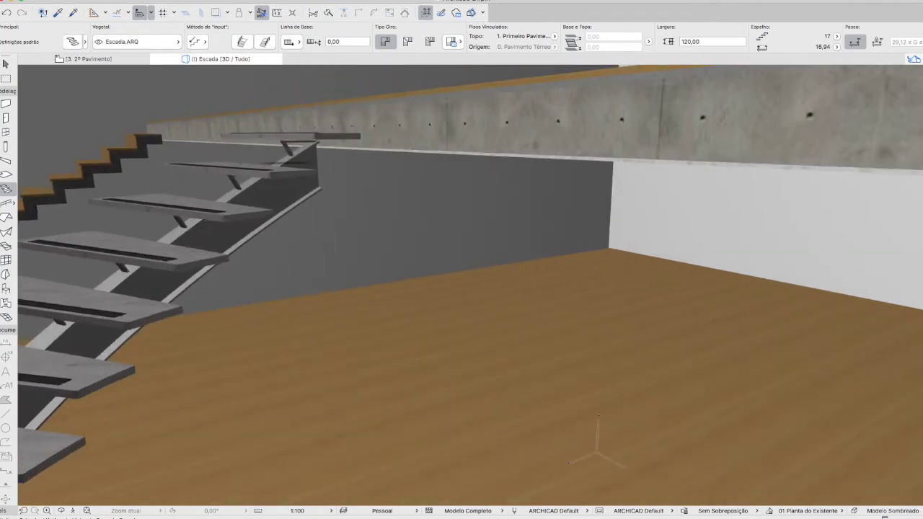
Select the curved stair and open the support terminations and connections settings of its flight beam.
left_click(300, 154, "shift")
middle_click_drag(334, 181, 396, 202, "shift")
middle_click_drag(326, 420, 377, 423, "shift")
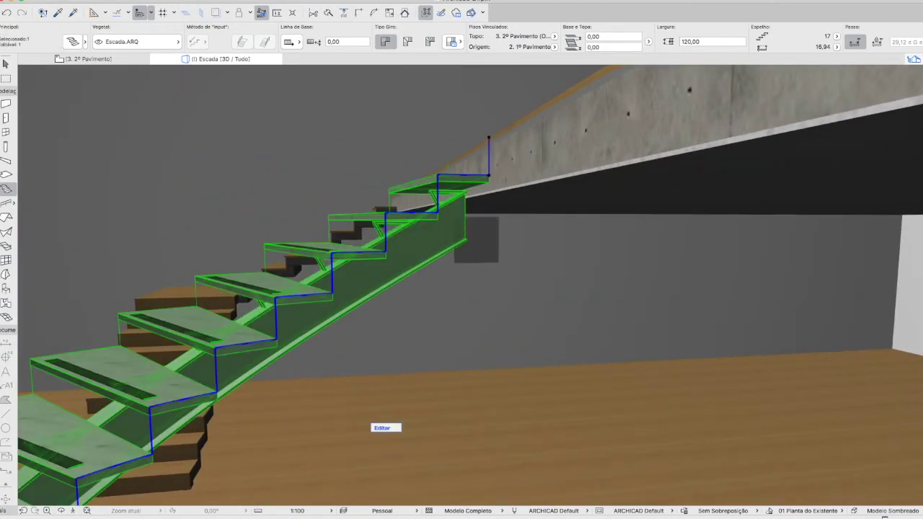
key("super+t")
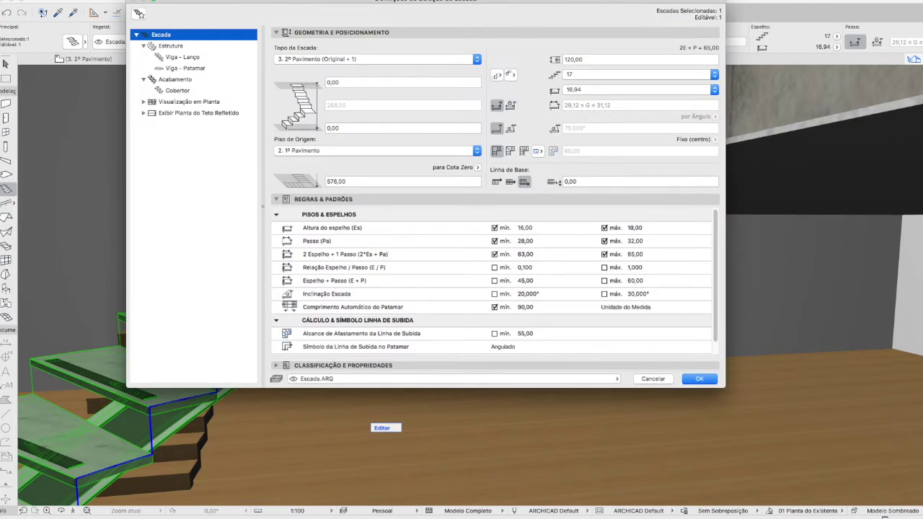
left_click(171, 46)
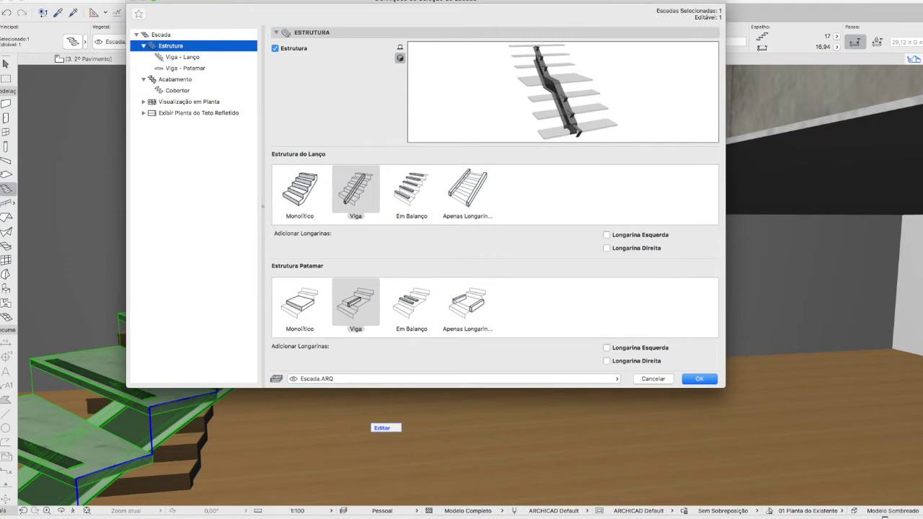
left_click(182, 57)
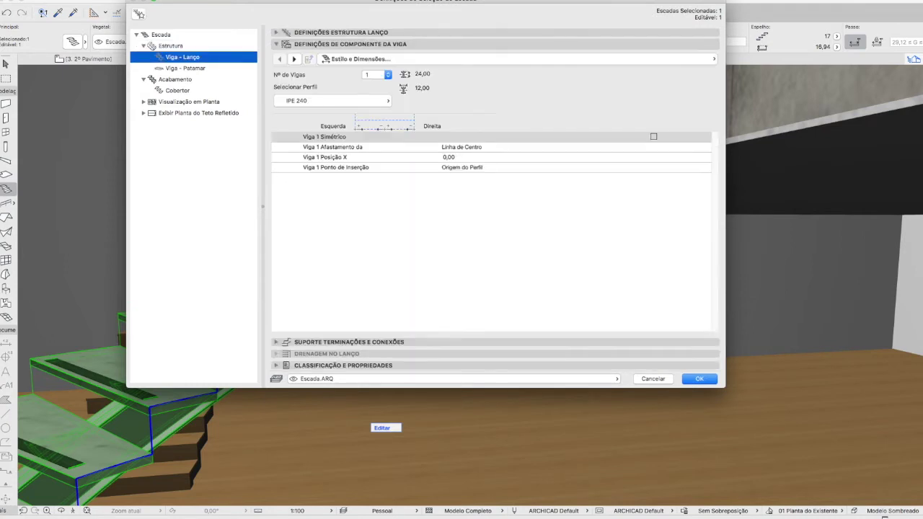
left_click(351, 44)
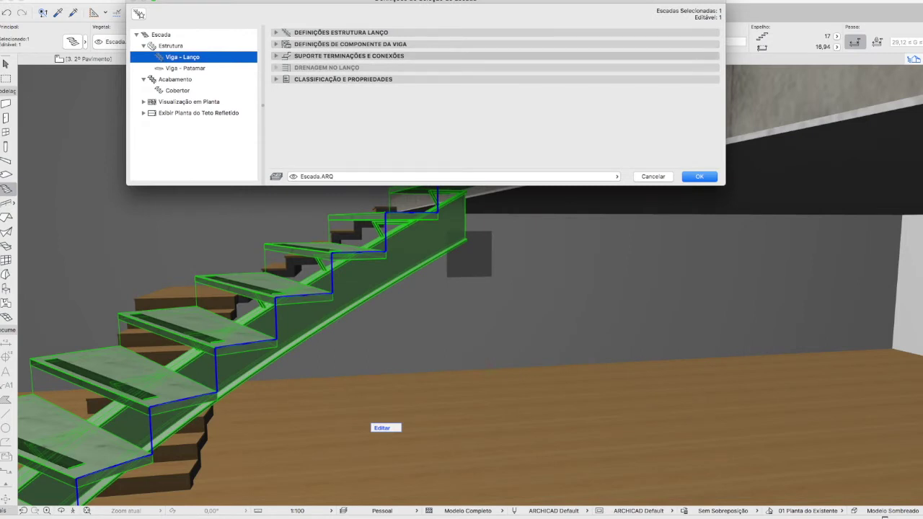
left_click(349, 55)
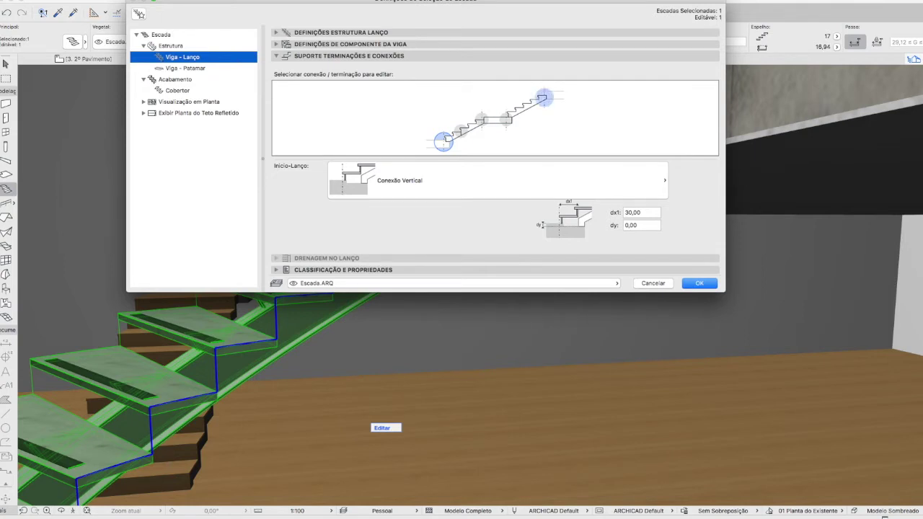
Change the flight beam's upper termination to Corte Horizontal with a dy of 25.
left_click(544, 98)
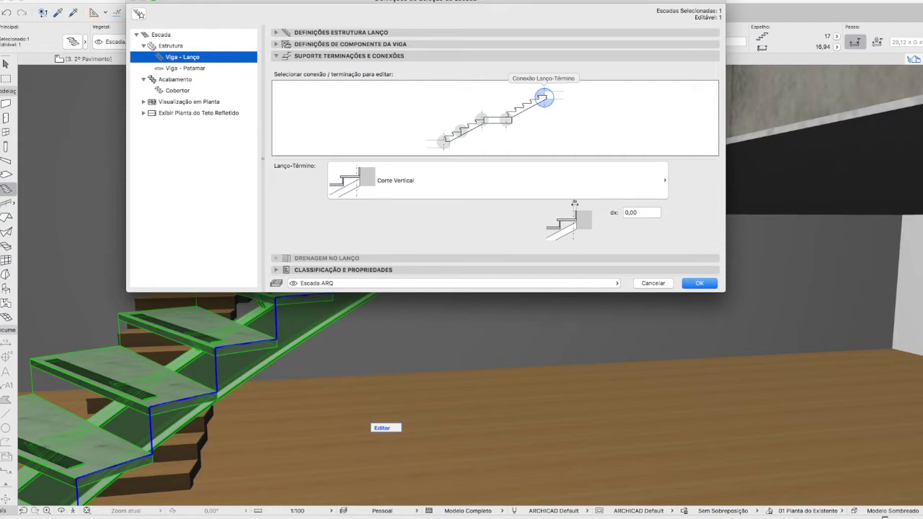
left_click(494, 184)
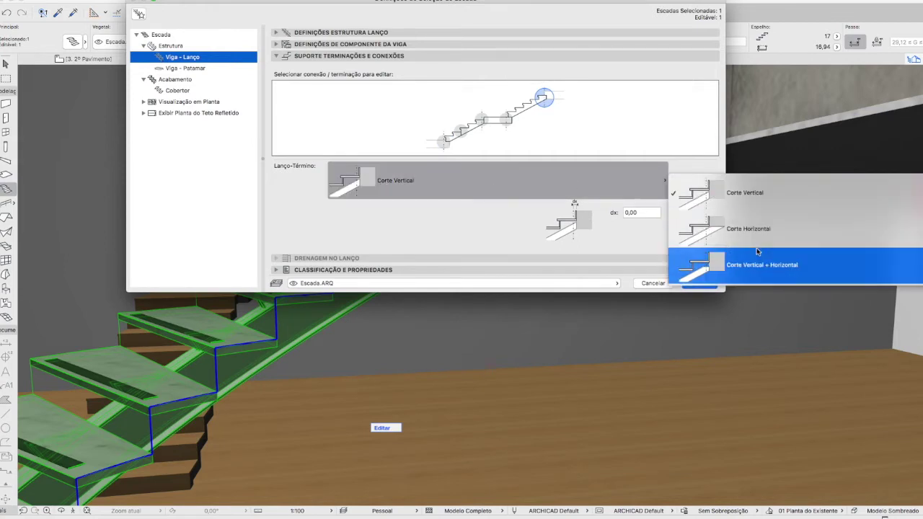
left_click(735, 234)
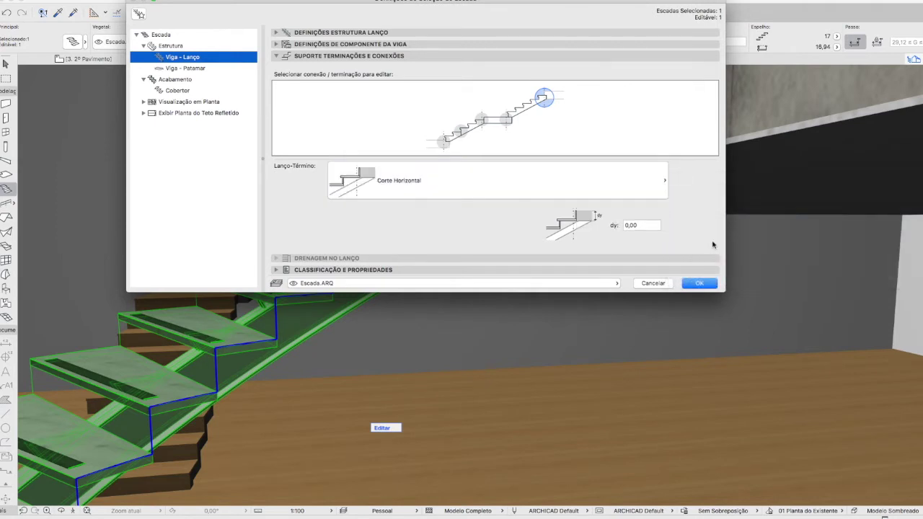
left_click(646, 227)
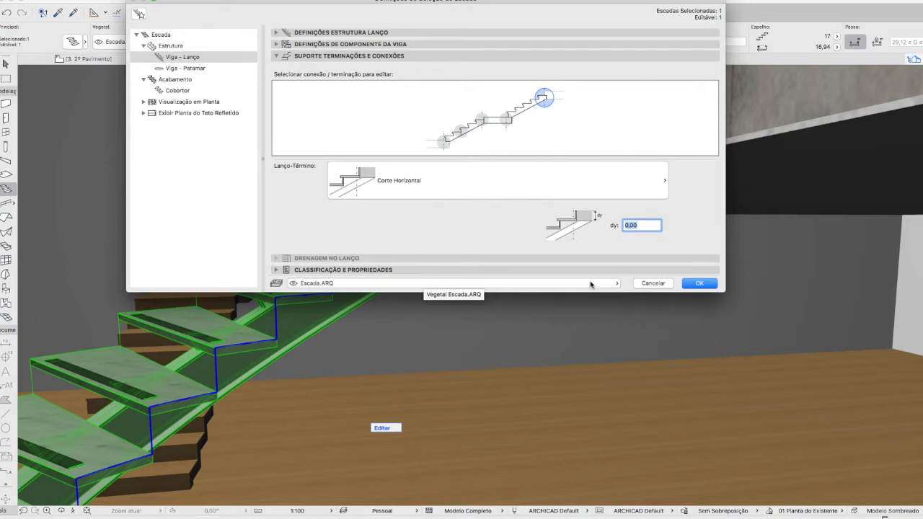
type("25")
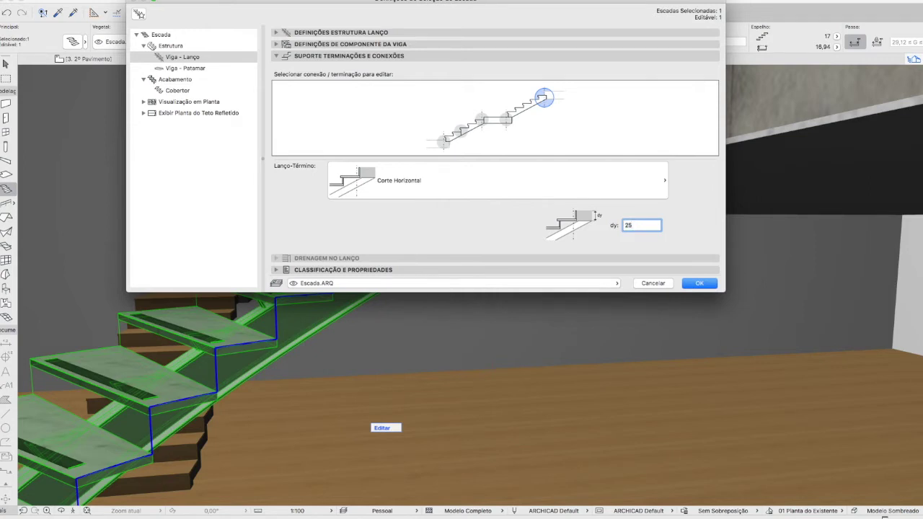
key("Return")
Inspect the beam's upper end beneath the raised slab and the whole curved stair, leaving it deselected.
middle_click_drag(550, 231, 545, 291, "shift")
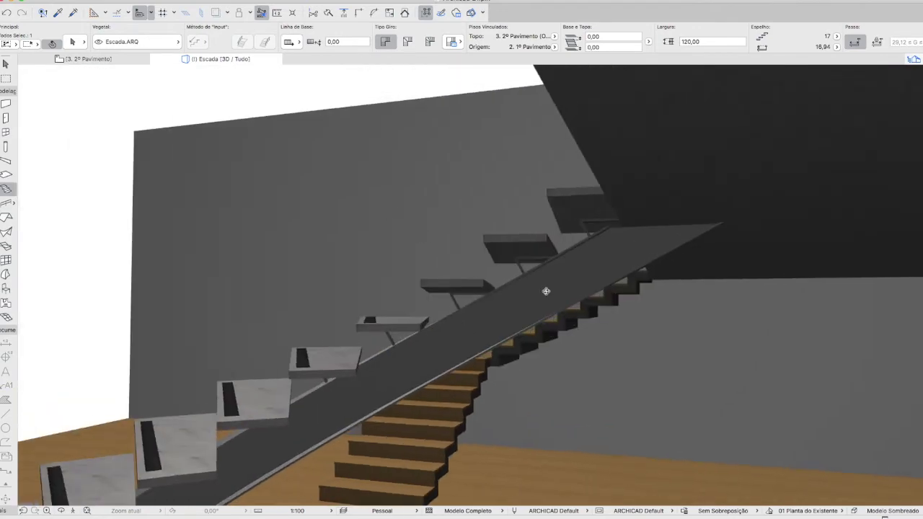
middle_click_drag(491, 336, 651, 332, "shift")
scroll(544, 239, "down", 8)
middle_click_drag(521, 271, 647, 279, "shift")
middle_click_drag(526, 181, 432, 273, "shift")
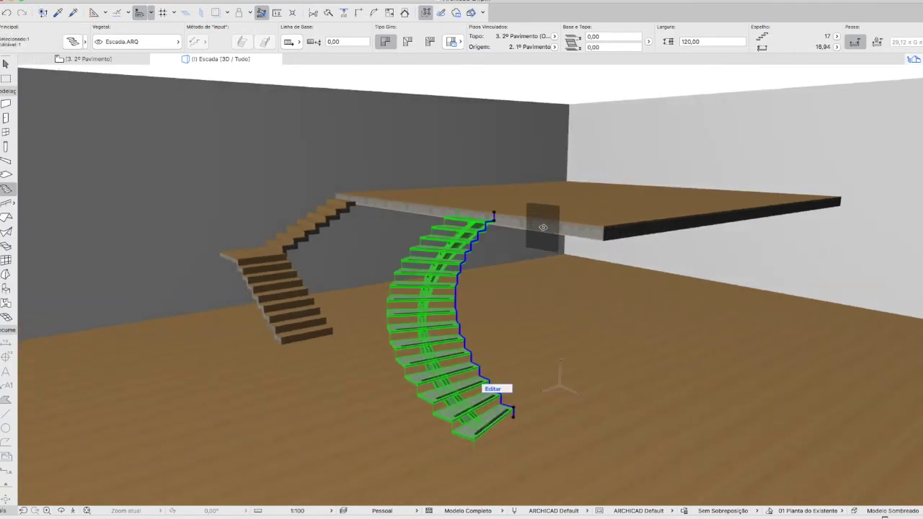
key("Escape")
key("Escape")
Widen the foot of the curved stair in the floor plan by moving its outer boundary corner outward along the first tread's edge.
scroll(531, 222, "up", 2)
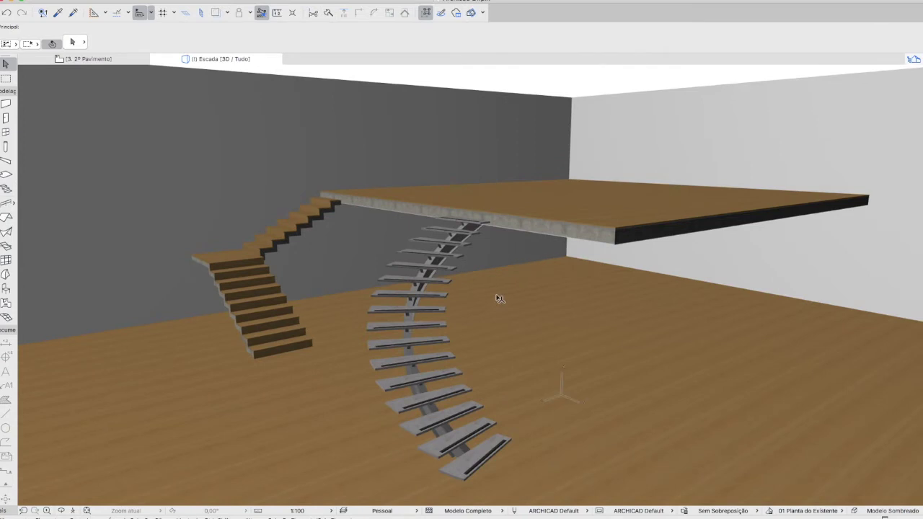
middle_click_drag(454, 395, 430, 366, "shift")
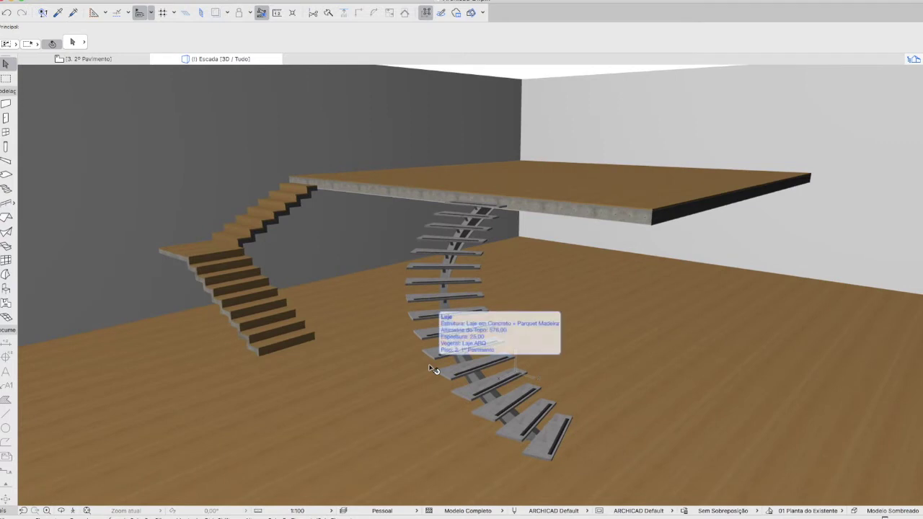
left_click(285, 347)
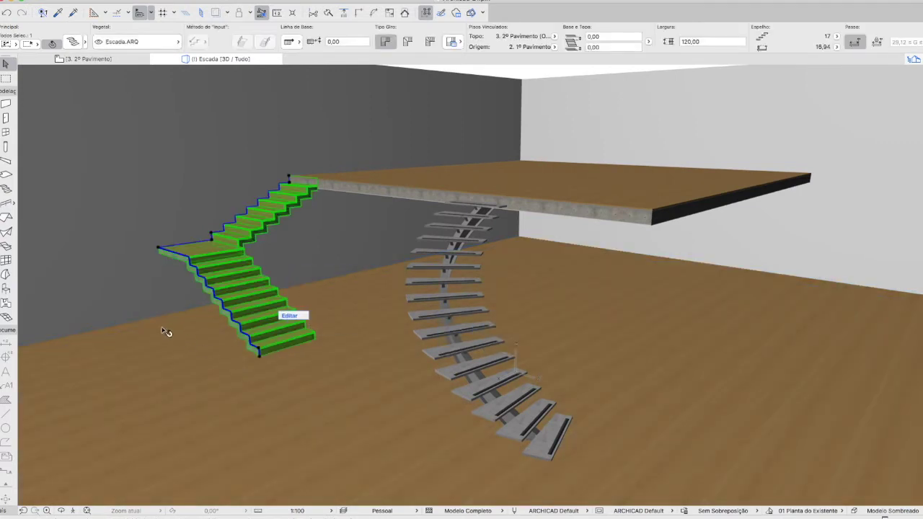
scroll(134, 284, "up", 3)
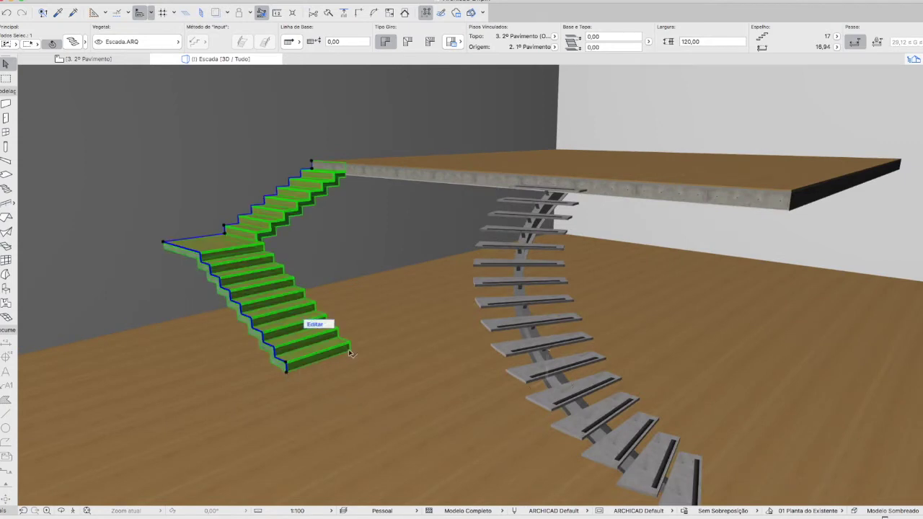
key("F2")
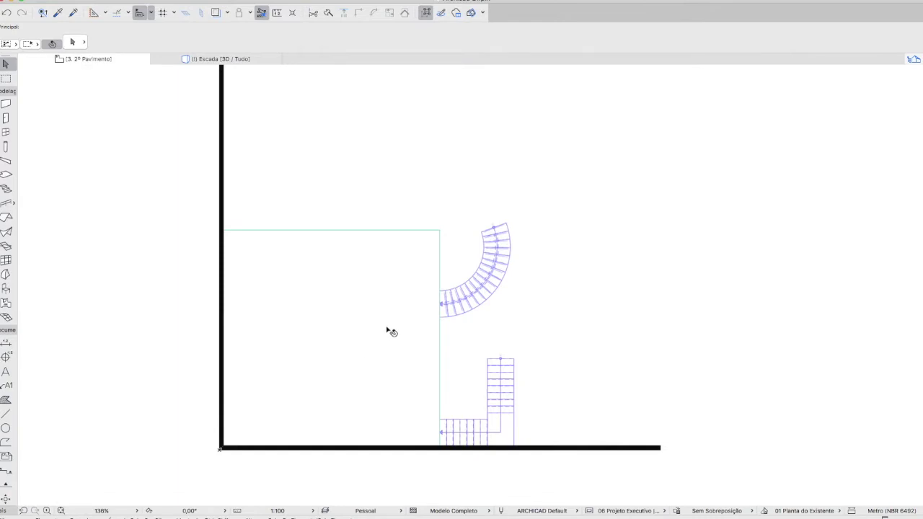
left_click(496, 237)
scroll(514, 213, "up", 5)
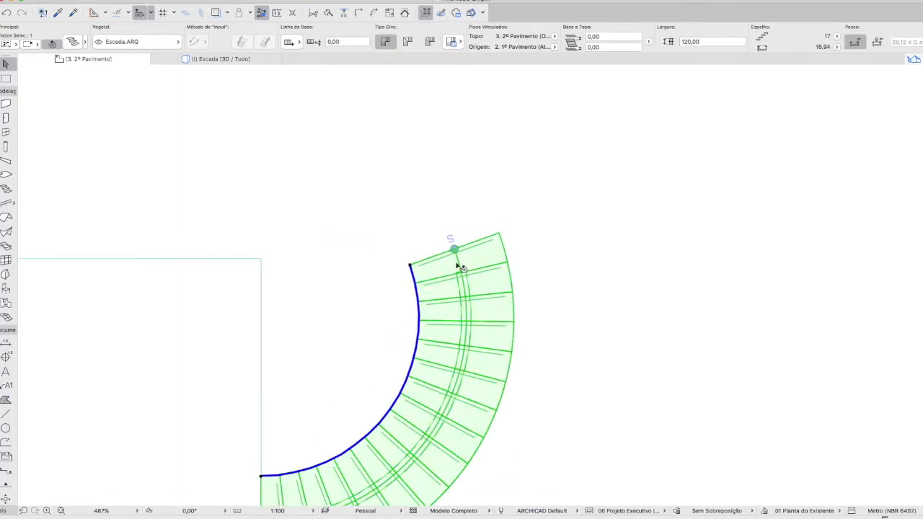
left_click(502, 238)
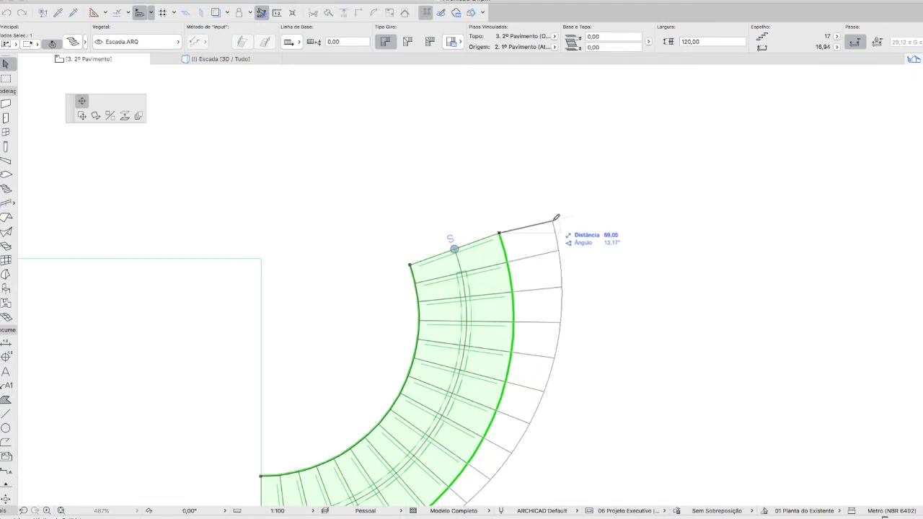
scroll(545, 209, "down", 4)
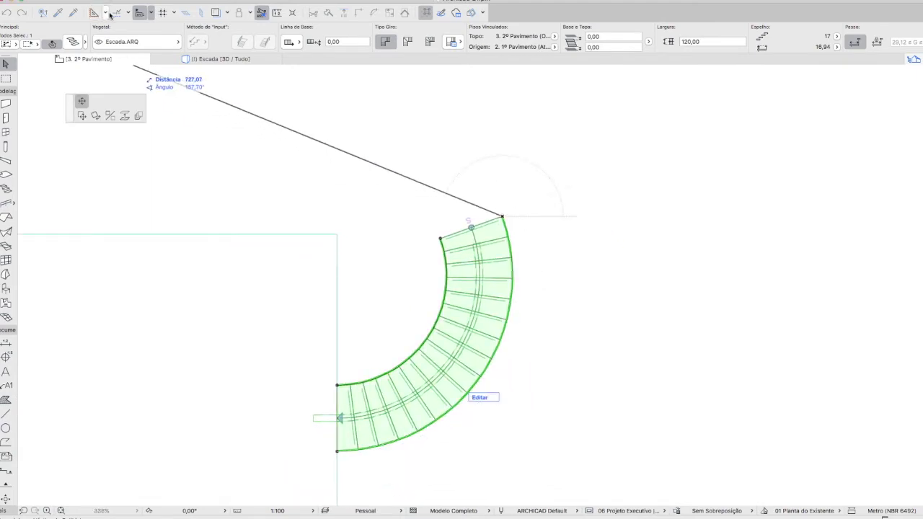
left_click(556, 199)
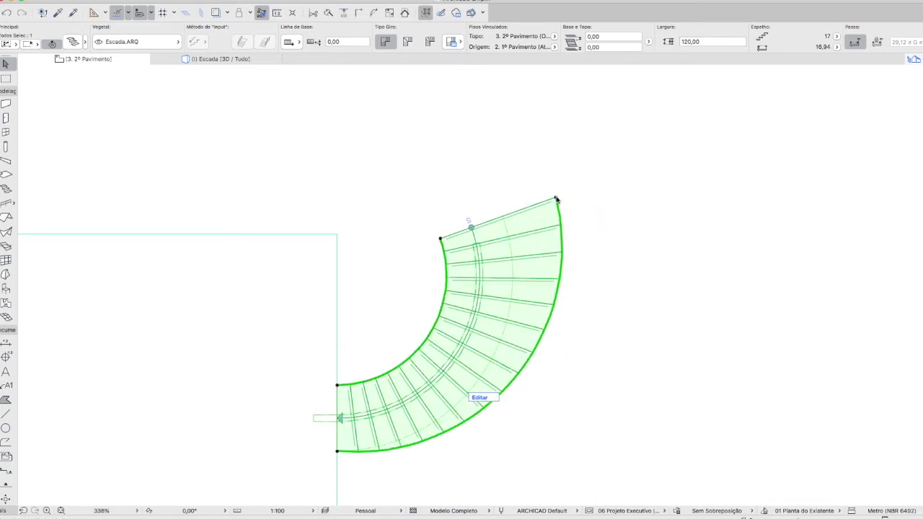
Reshape the curved stair's outer boundary arc to a radius of about 428 and show the stair in 3D.
middle_click_drag(407, 276, 414, 209)
left_click(504, 337)
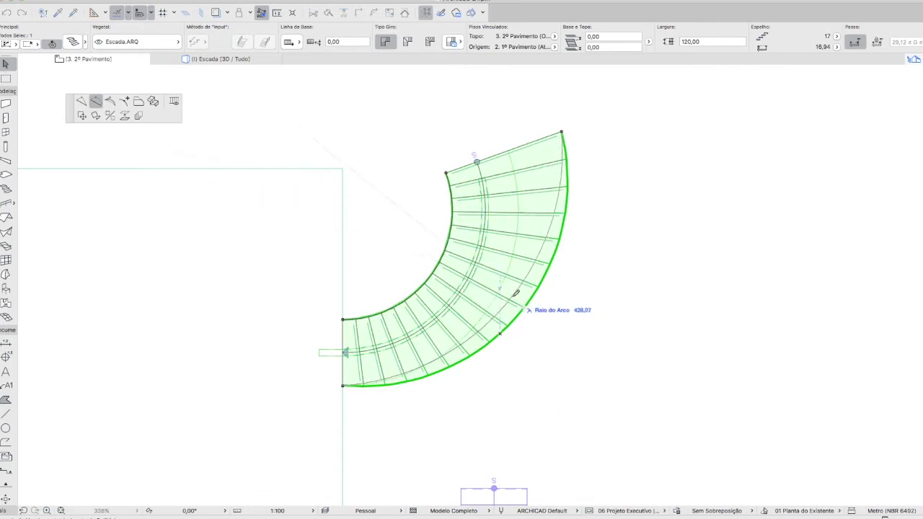
left_click(516, 300)
key("F3")
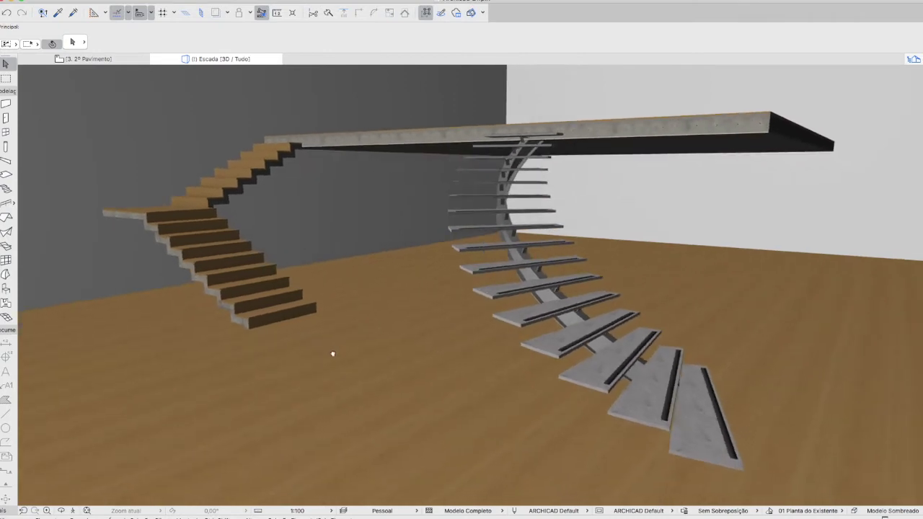
Widen the landing stair's lower flight in 3D by moving its bottom outer corner outward about 121, leaving the stair deselected.
scroll(307, 371, "up", 5)
scroll(284, 317, "up", 5)
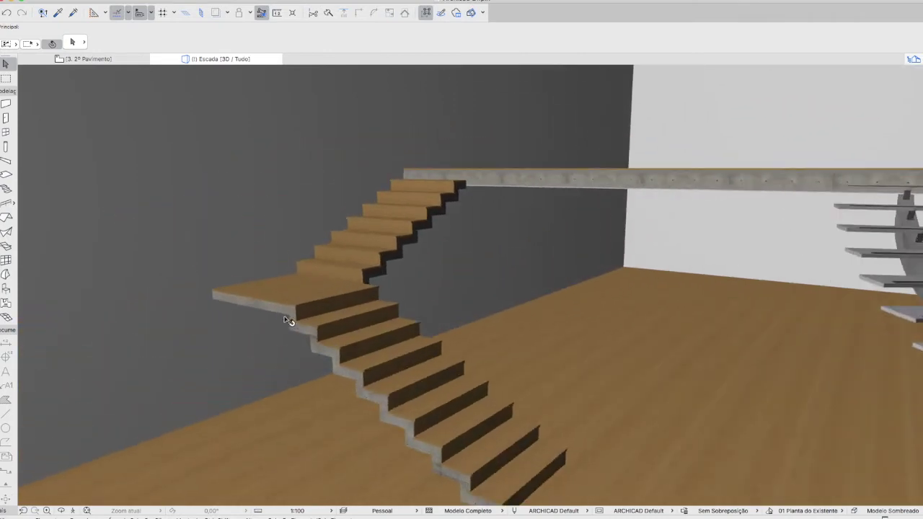
left_click(274, 320)
left_click(275, 320)
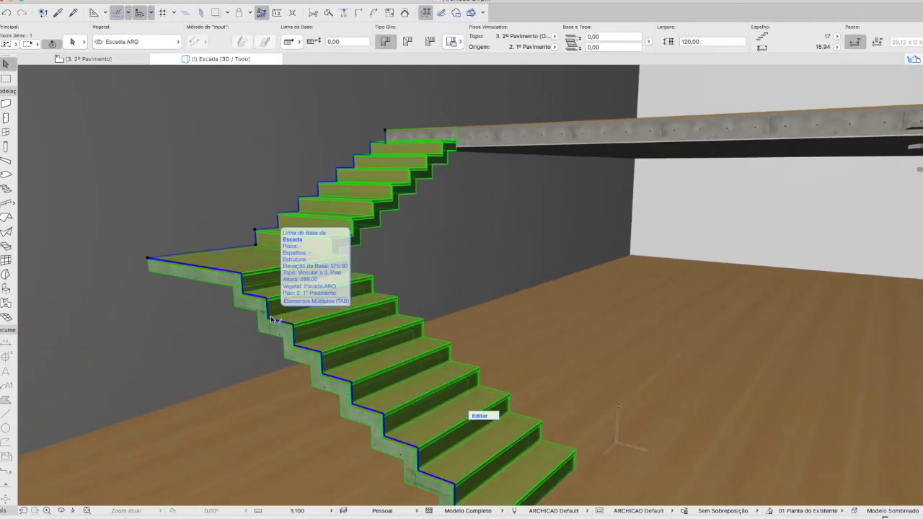
scroll(200, 303, "down", 2)
scroll(200, 306, "down", 2)
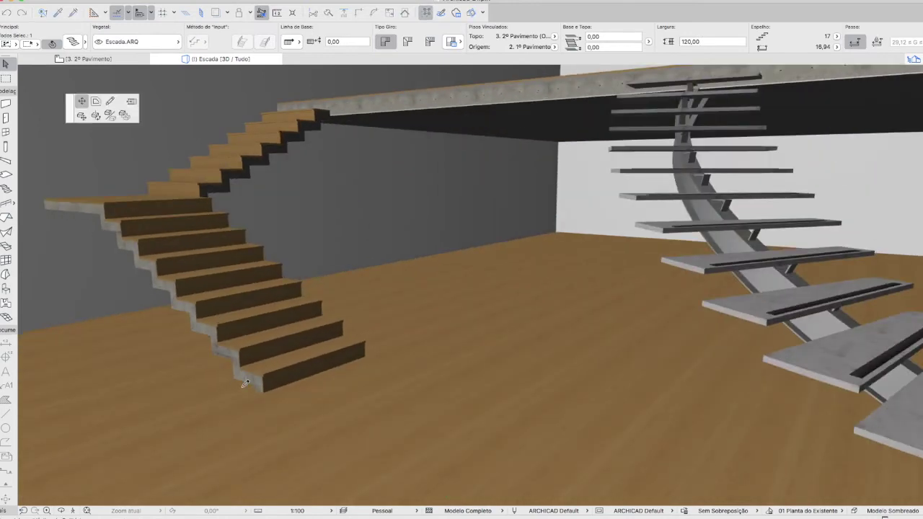
left_click(249, 383)
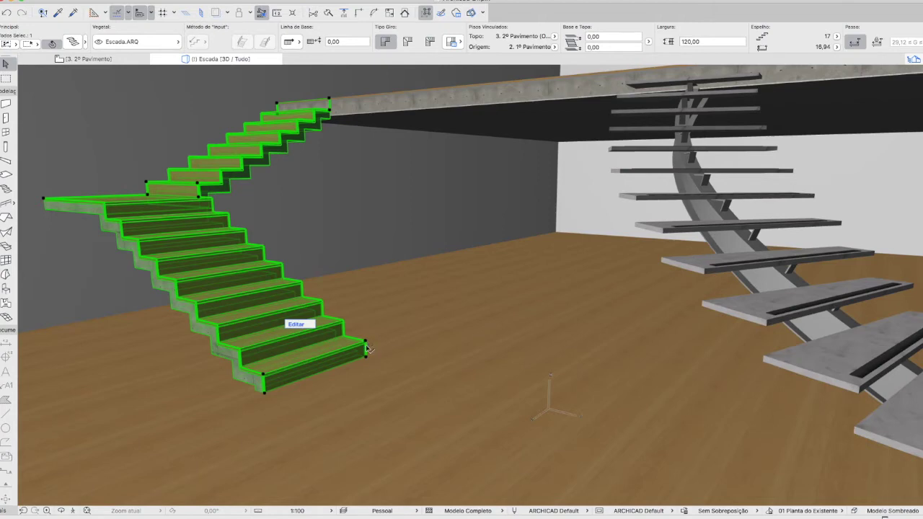
left_click(265, 394)
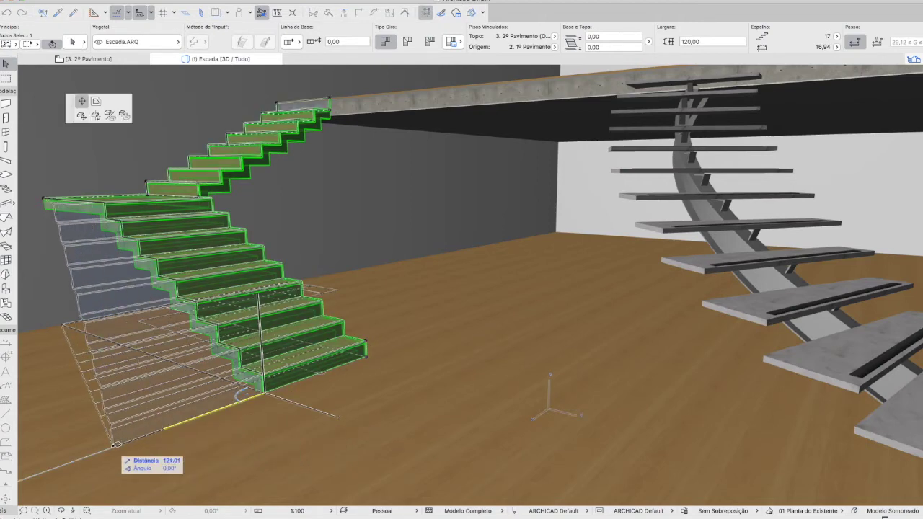
left_click(113, 449)
middle_click_drag(218, 347, 309, 329, "shift")
left_click(309, 324)
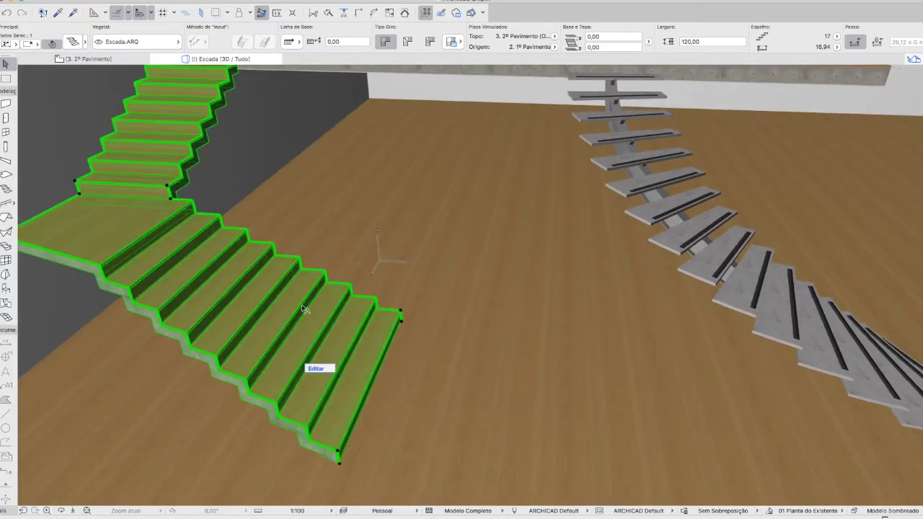
key("Escape")
middle_click_drag(301, 305, 343, 276, "shift")
In the 3D view of the curved-edge slab, load the stair favourite Escada em Madeira Engastada.
key("F2")
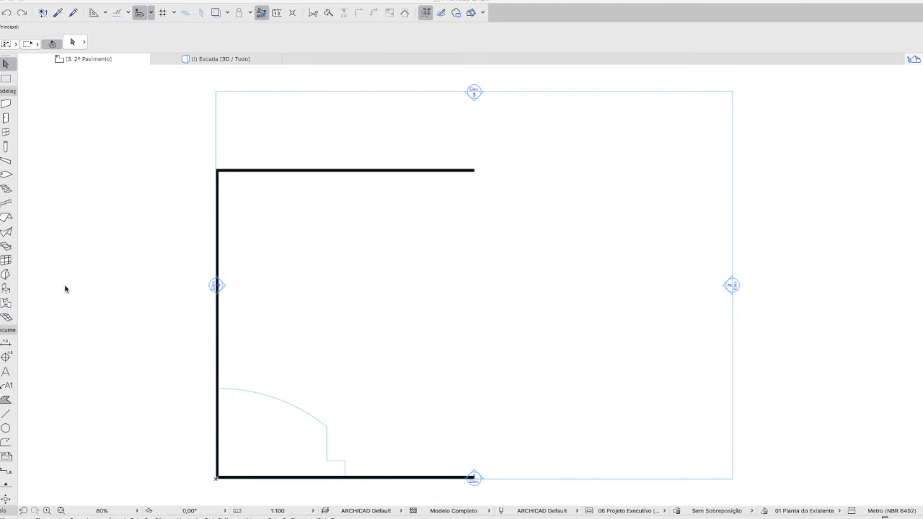
left_click(216, 58)
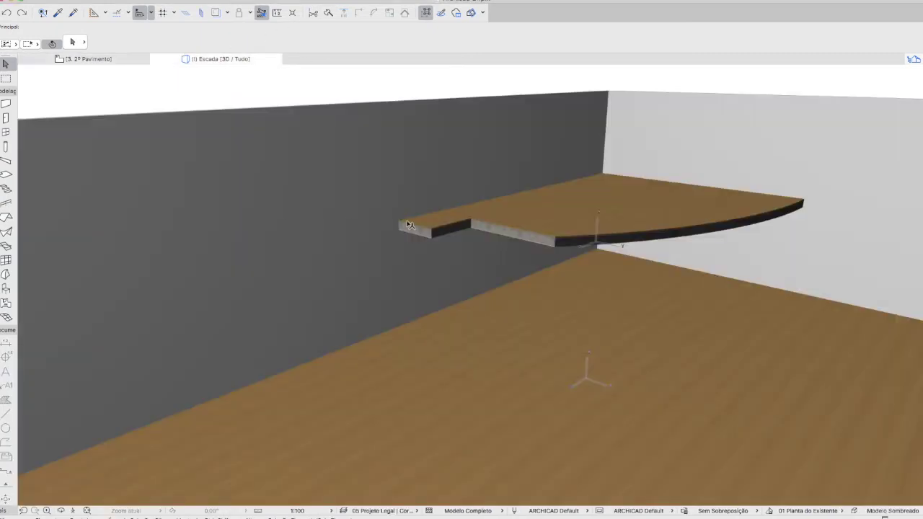
left_click(9, 190)
left_click(15, 193)
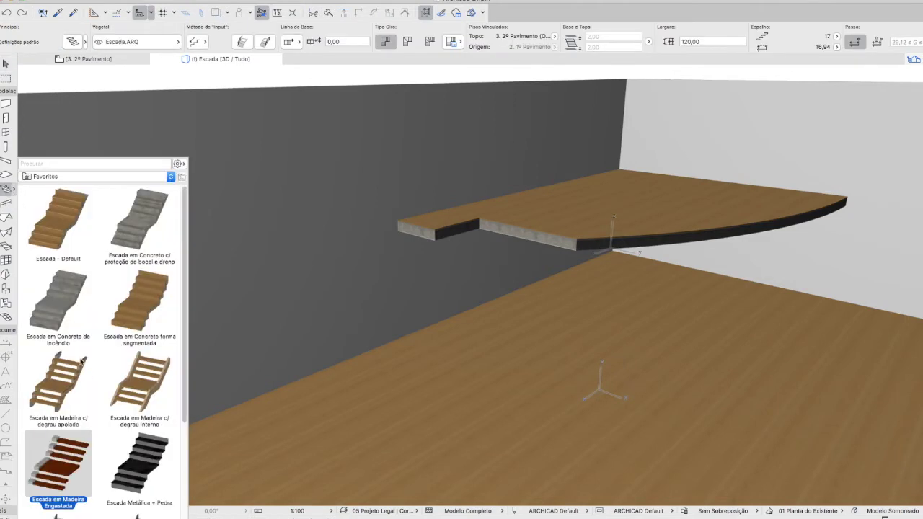
double_click(63, 469)
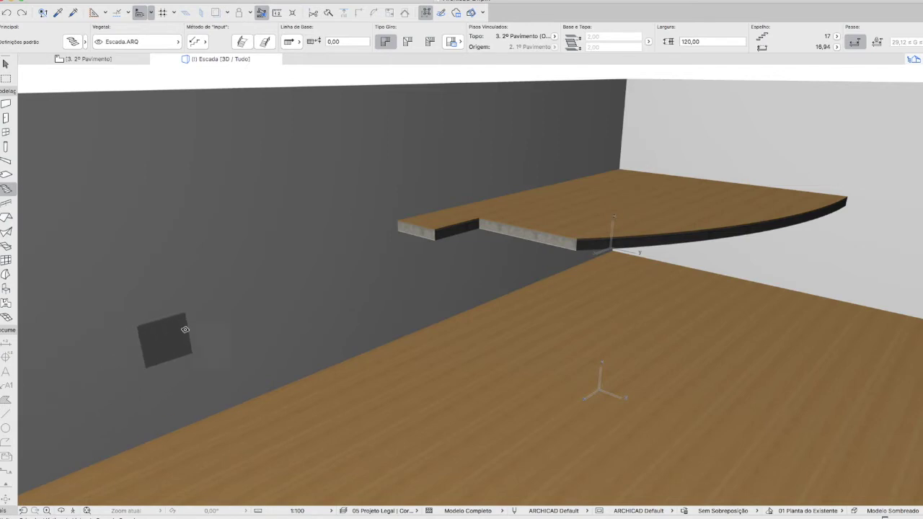
Draw a straight flight about 437 long down along the dark wall from the wall-side corner of the slab's narrow end.
scroll(295, 274, "up", 1)
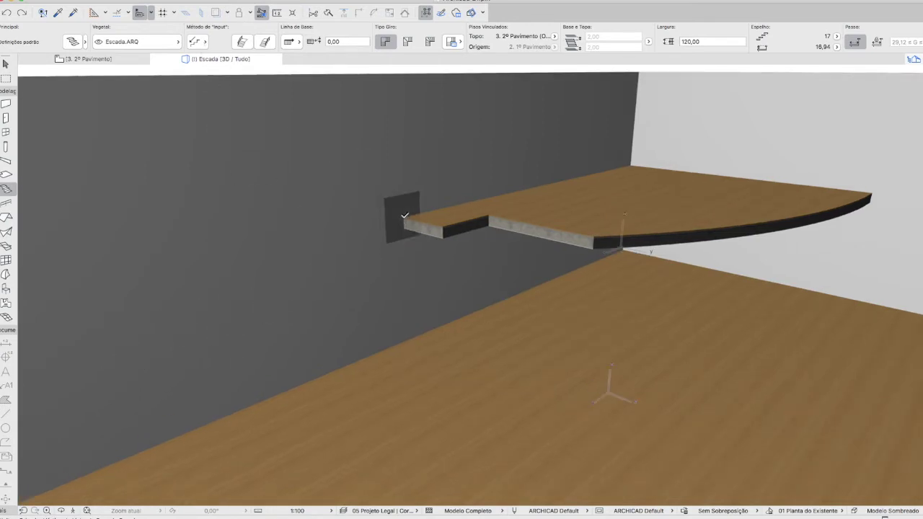
left_click(404, 216)
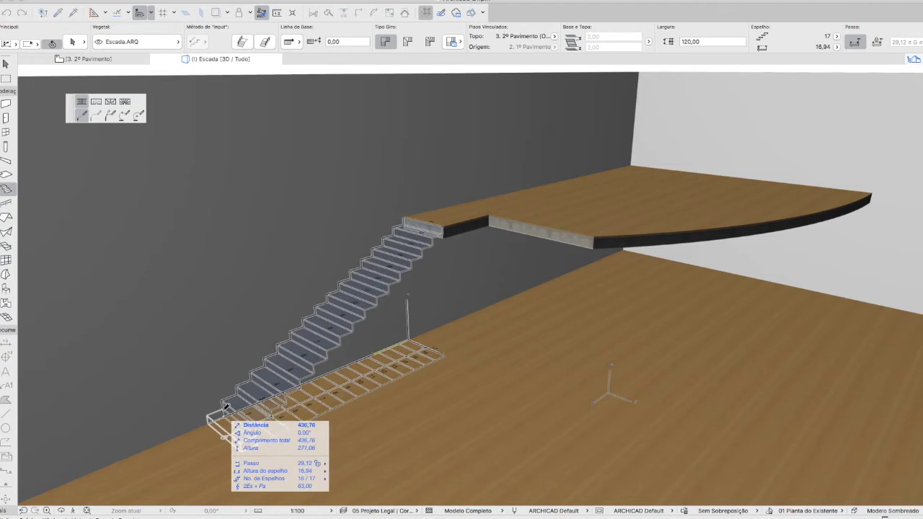
left_click(221, 409)
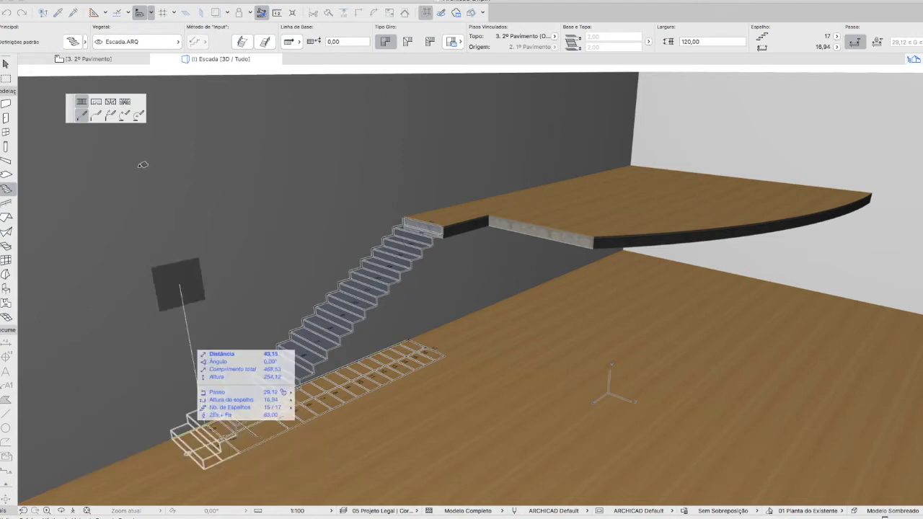
left_click(96, 102)
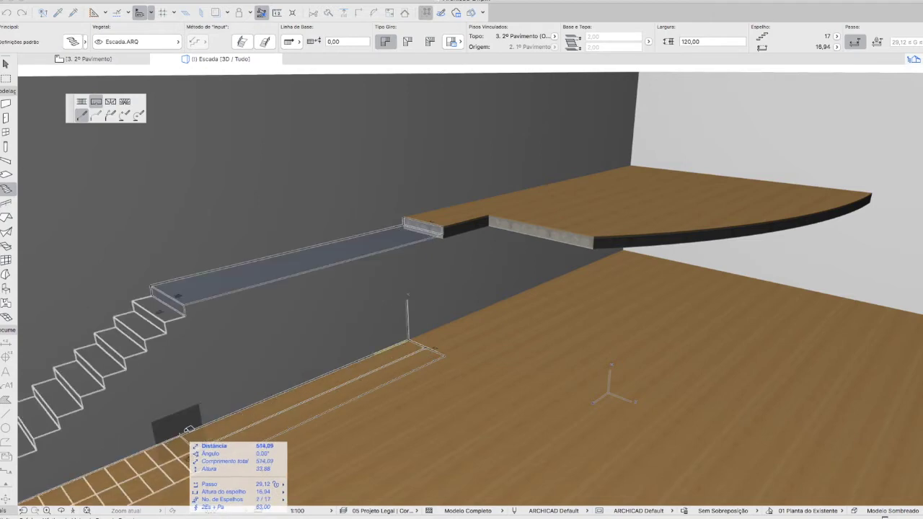
left_click(81, 101)
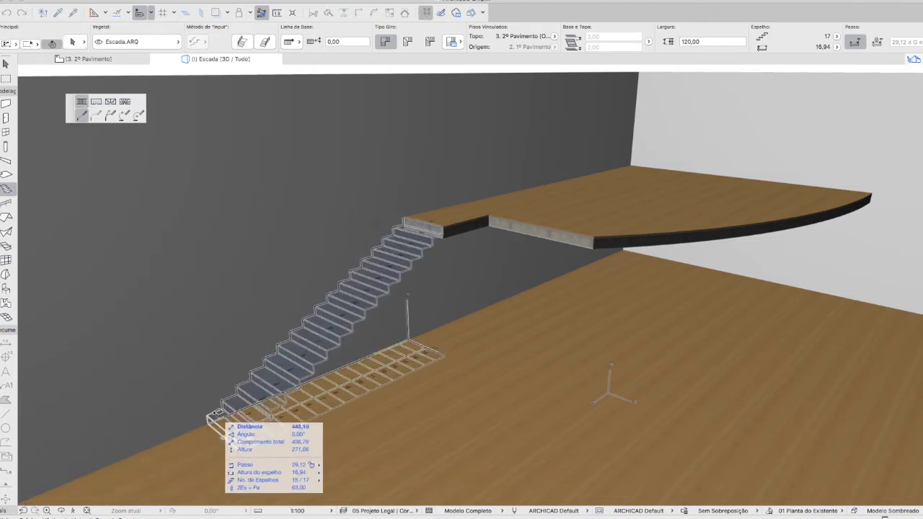
left_click(216, 411)
Finish the stair with a landing segment 120 long at the foot of the flight, in line with the wall.
left_click(96, 102)
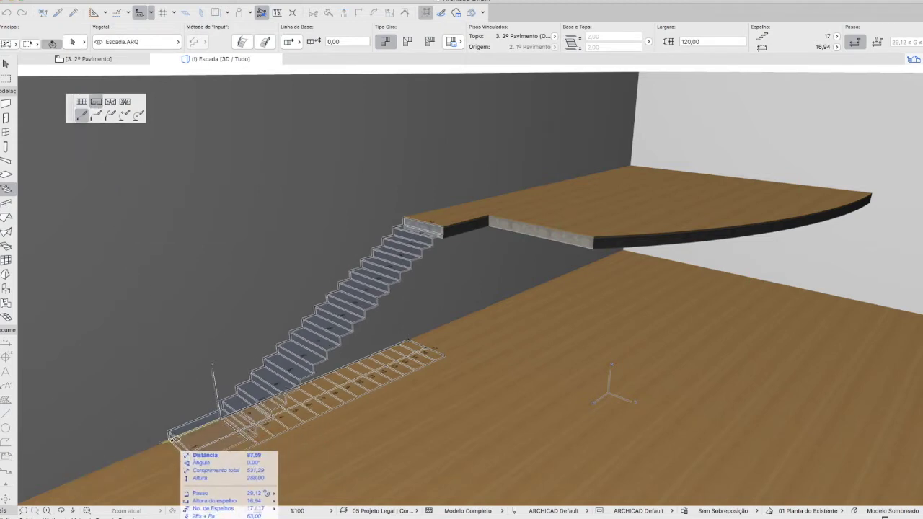
type("1")
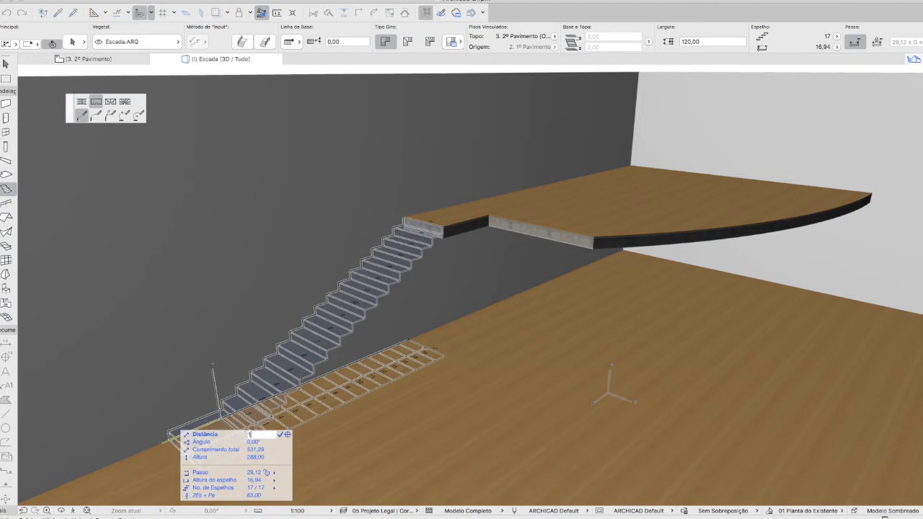
type("20")
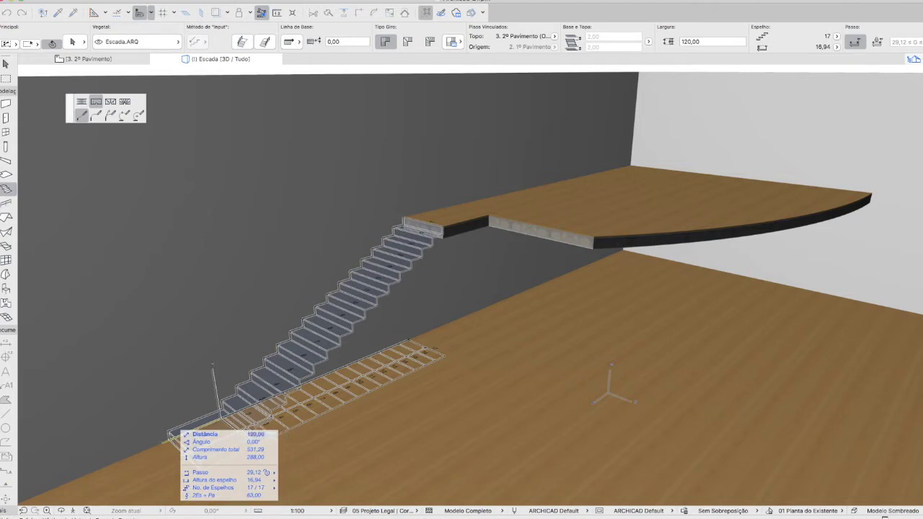
key("Return")
mouse_move(193, 457)
middle_mouse_down("shift")
mouse_move(205, 414)
mouse_move(197, 445)
middle_mouse_up("shift")
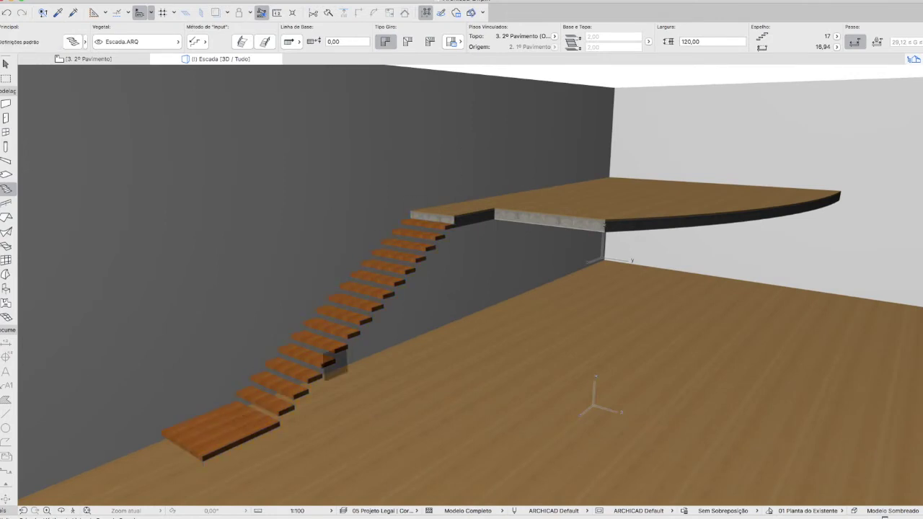
middle_click_drag(418, 260, 425, 260, "shift")
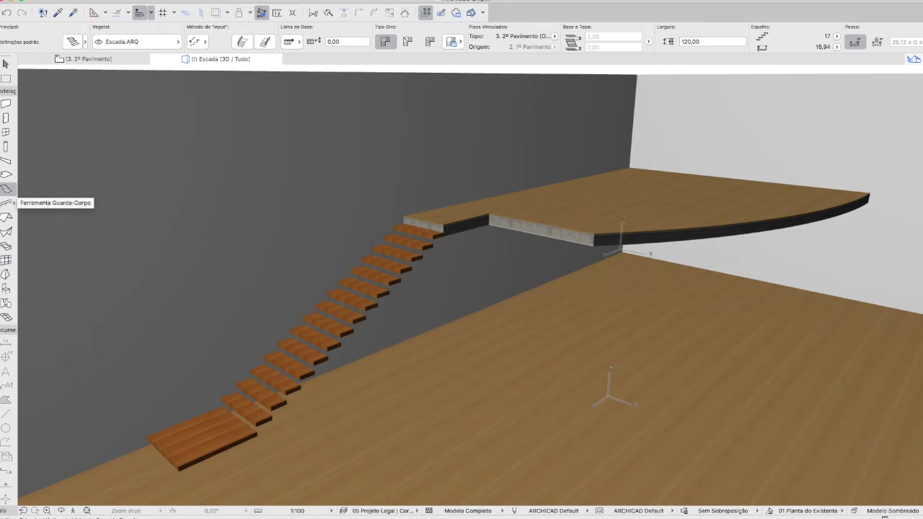
Activate the Railing tool and load the favourite Guarda-Corpo de vidro c/ poste.
left_click(7, 203)
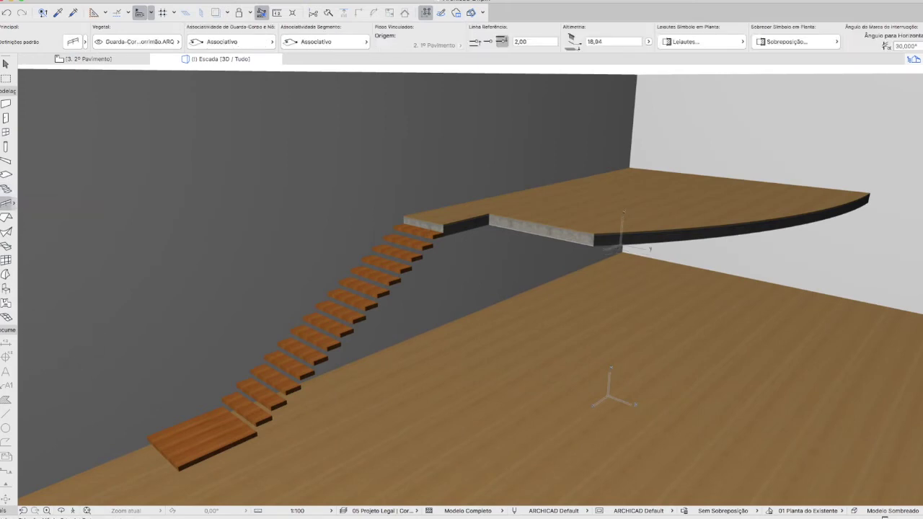
left_click(13, 203)
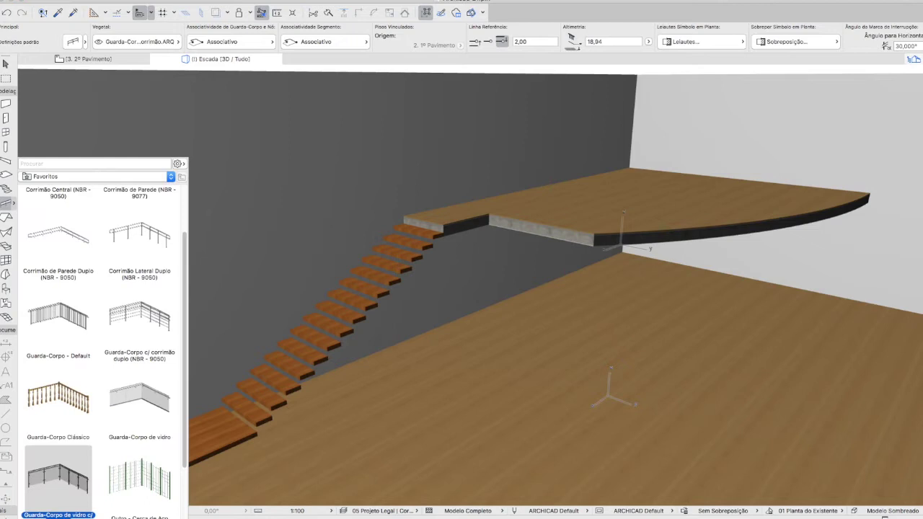
scroll(103, 352, "down", 3)
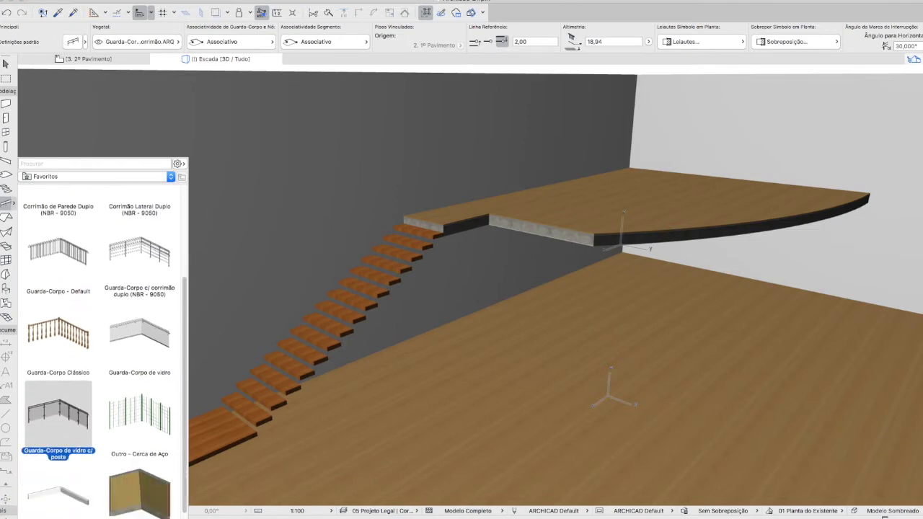
double_click(59, 417)
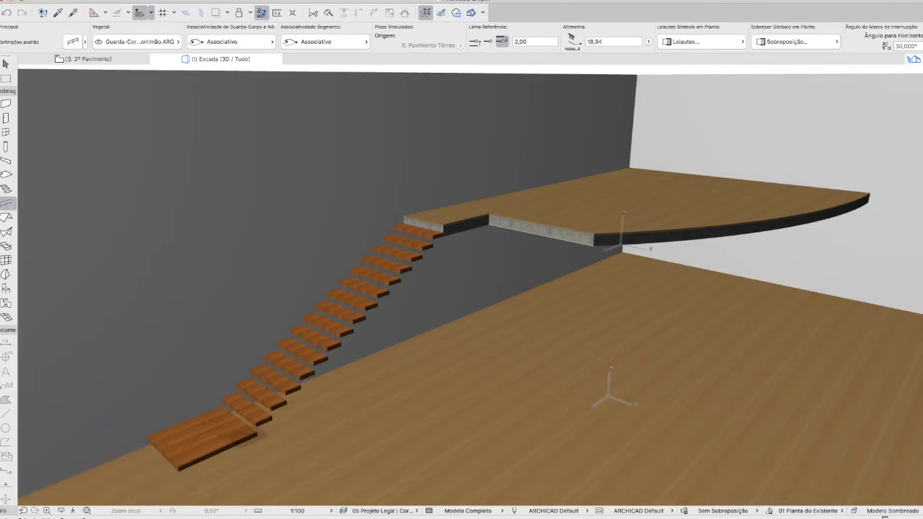
Start the glass railing at the foot of the flight and run it about 505 long up the open side to the slab.
middle_click_drag(360, 455, 348, 457, "shift")
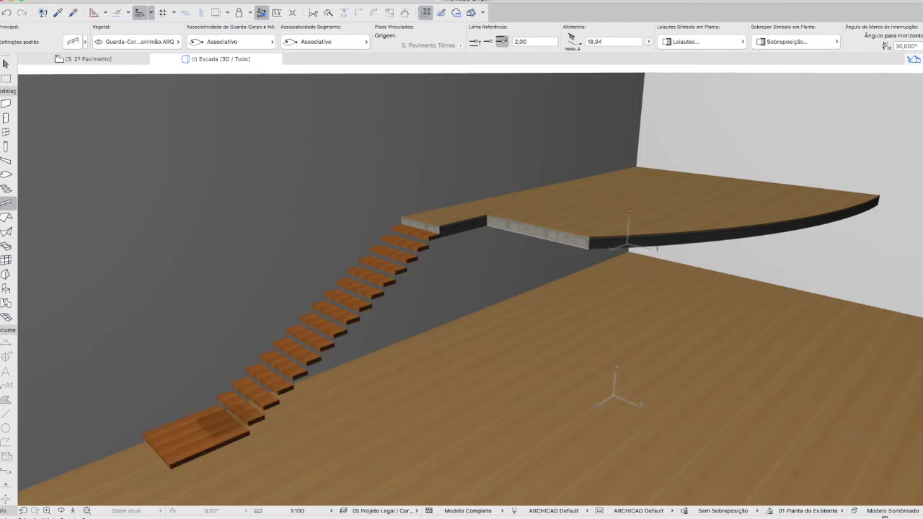
middle_click_drag(546, 390, 426, 350)
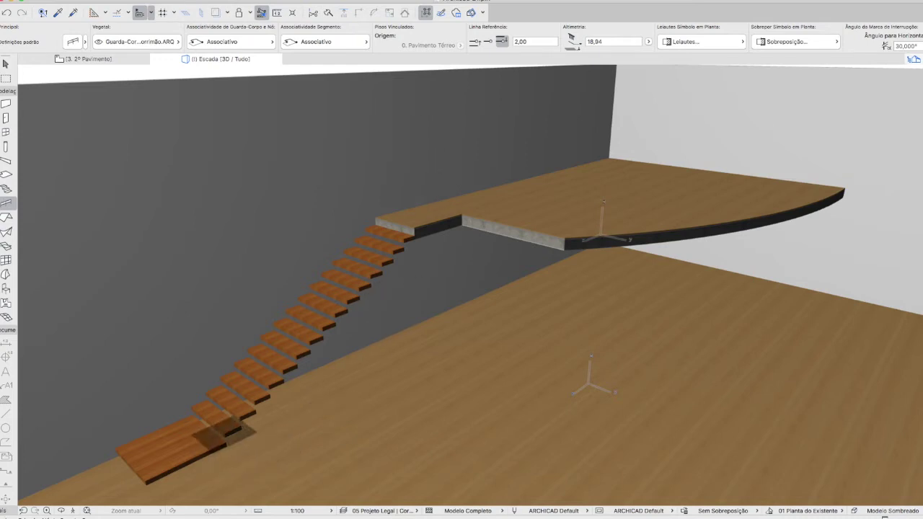
left_click(226, 433)
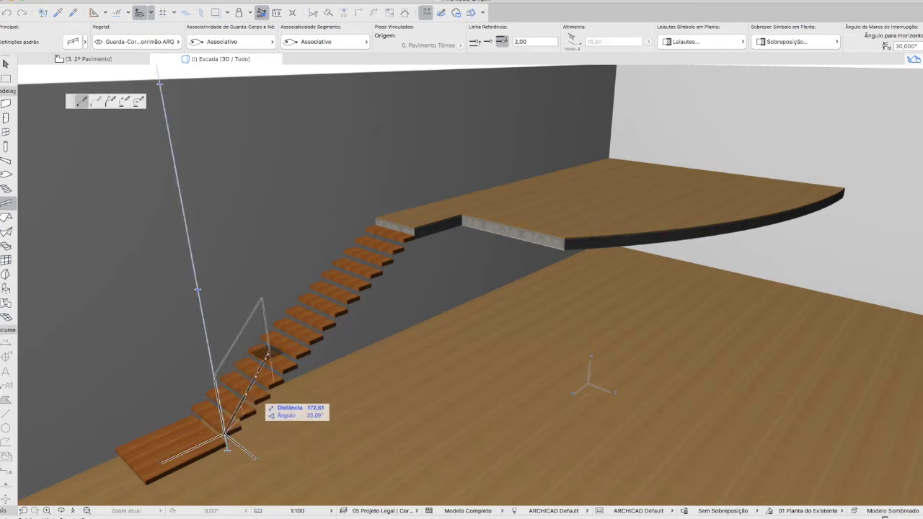
key("Escape")
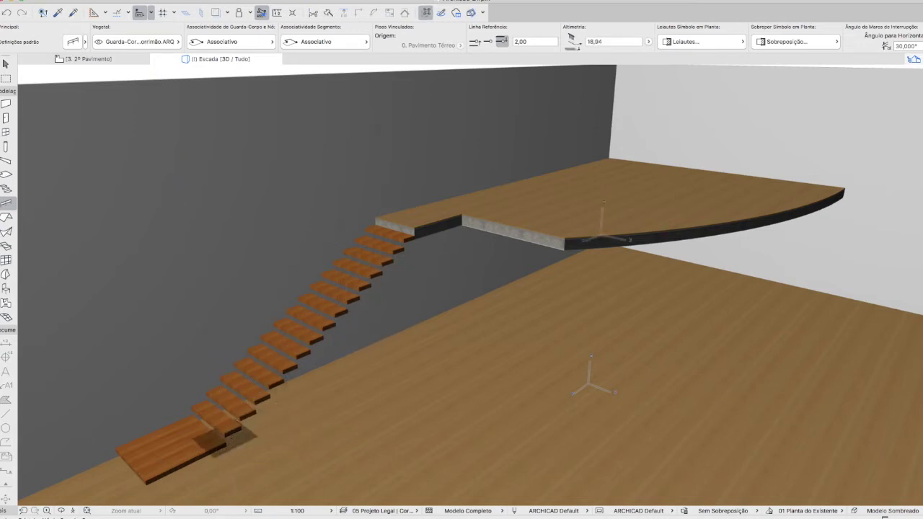
left_click(225, 433)
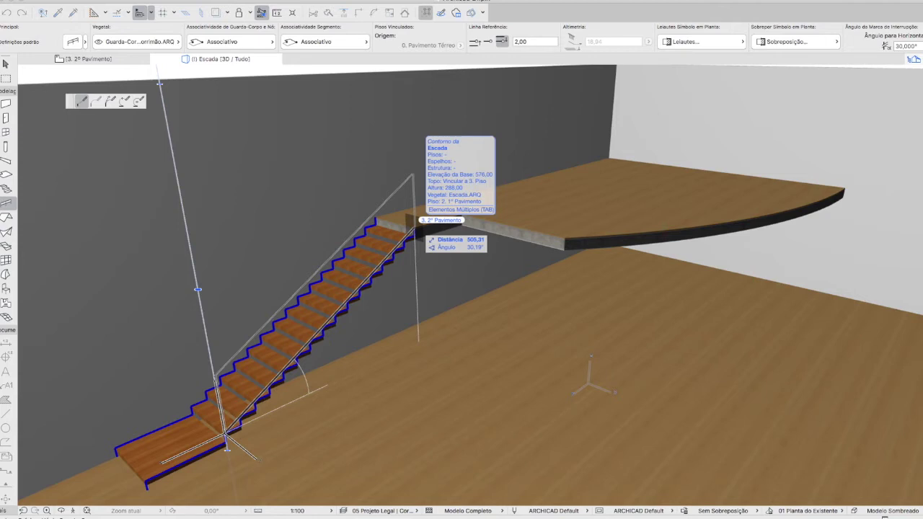
left_click(416, 229)
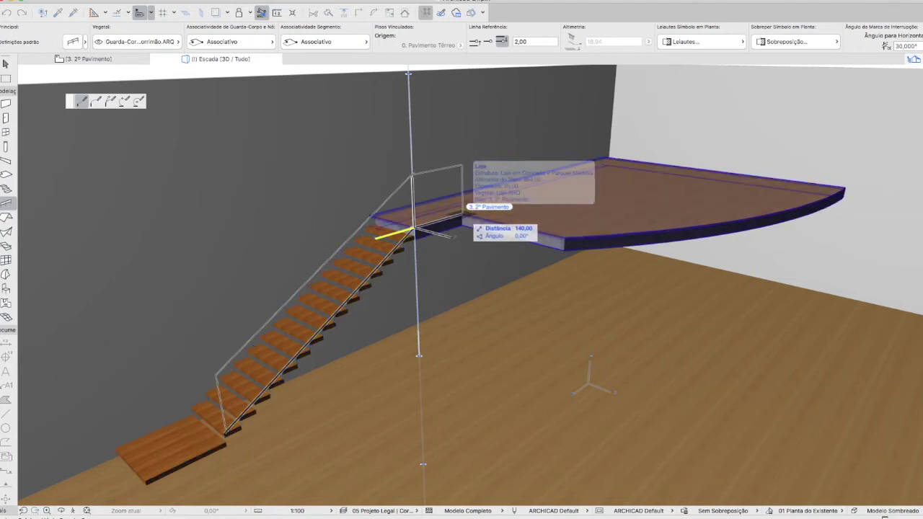
Continue the railing along the slab's notch, straight edge and curved edge, and finish it at the curve's far corner.
left_click(462, 214)
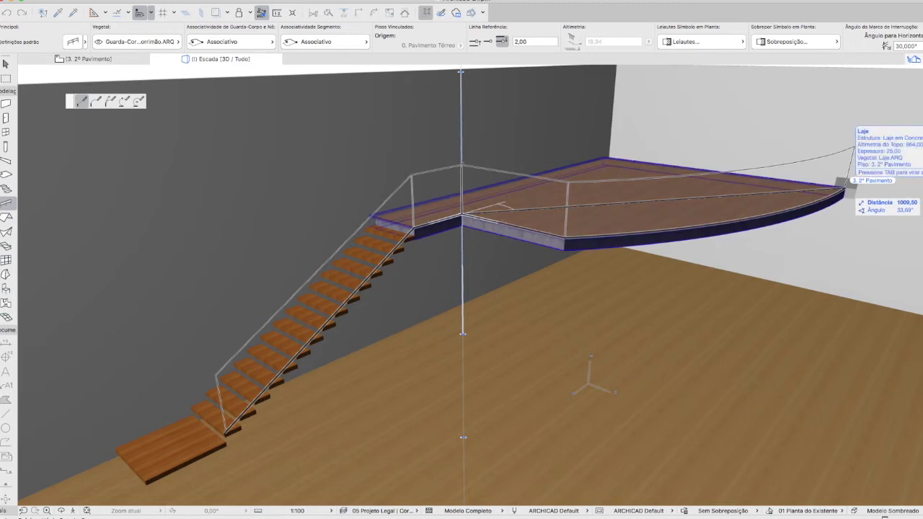
left_click(845, 186)
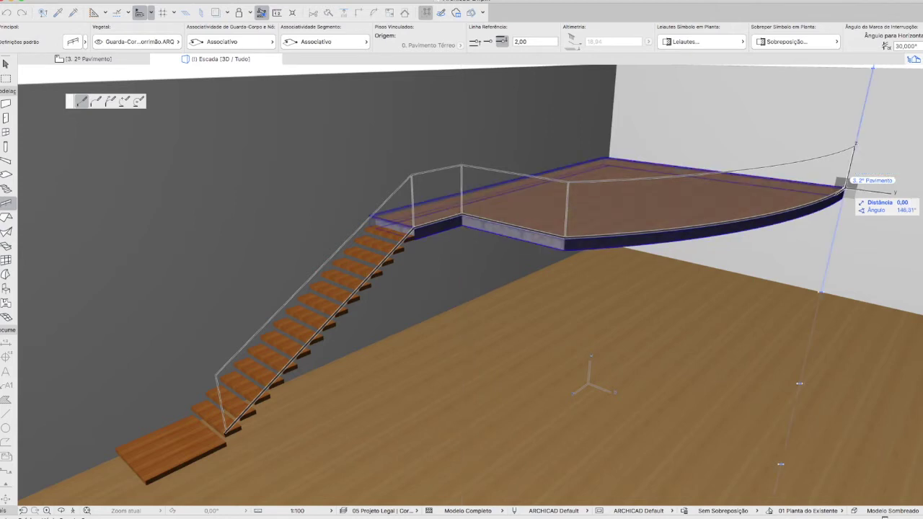
left_click(845, 186)
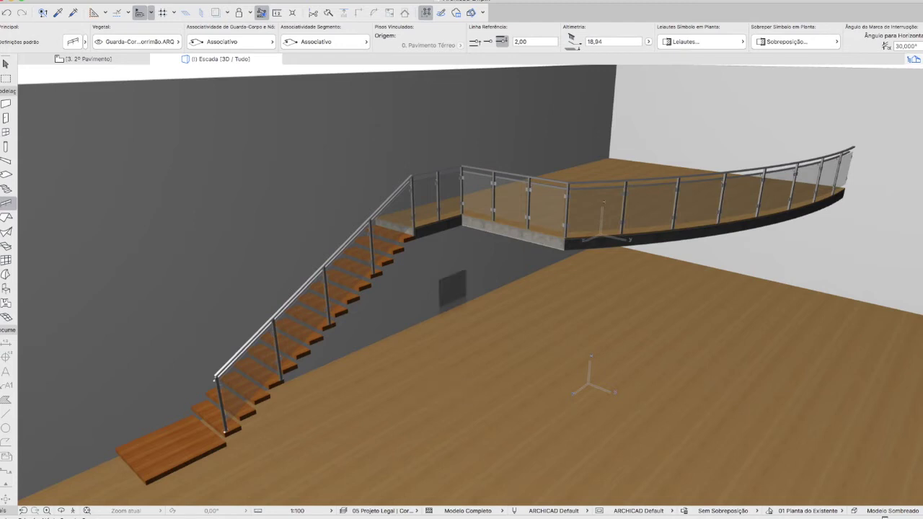
key("Escape")
Inspect the glass railing along the flight and the slab's curved edge in 3D from different angles.
scroll(441, 148, "up", 5)
middle_click_drag(440, 147, 393, 157, "shift")
middle_click_drag(765, 278, 505, 252)
scroll(458, 252, "down", 5)
scroll(398, 216, "up", 2)
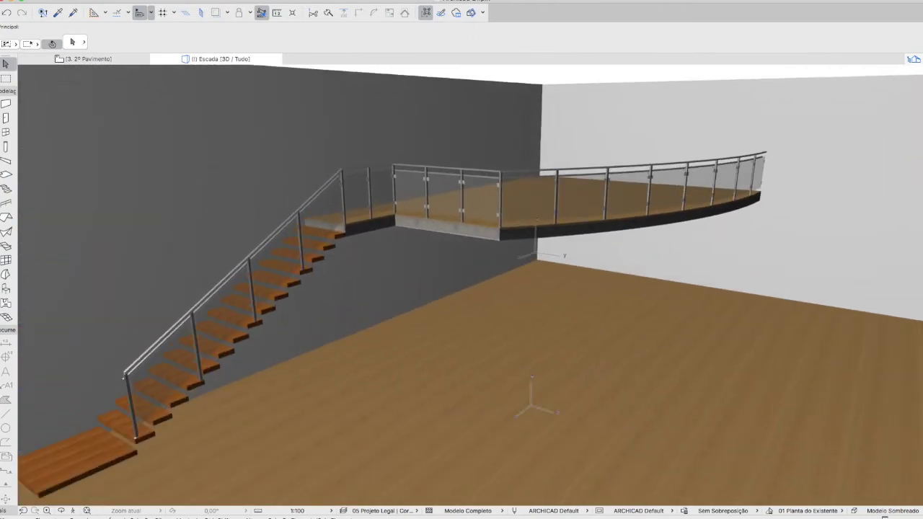
scroll(505, 246, "up", 1)
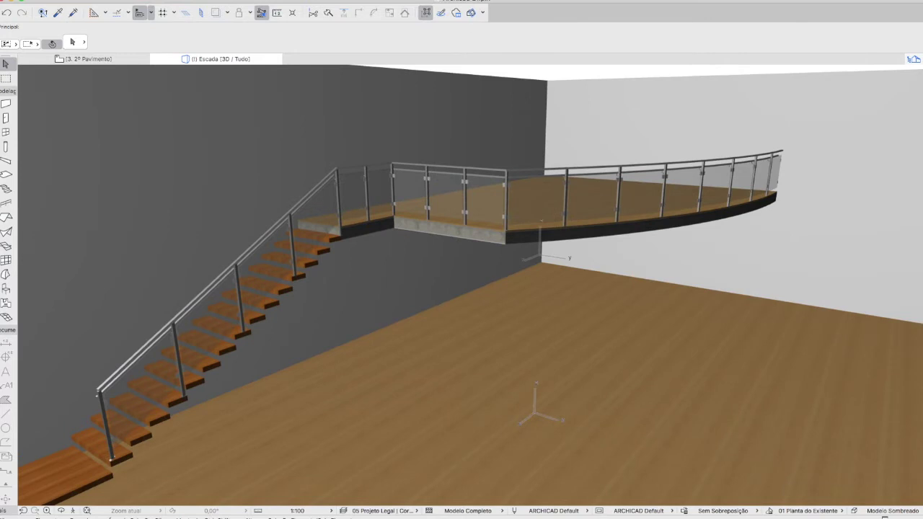
middle_click_drag(505, 245, 441, 249, "shift")
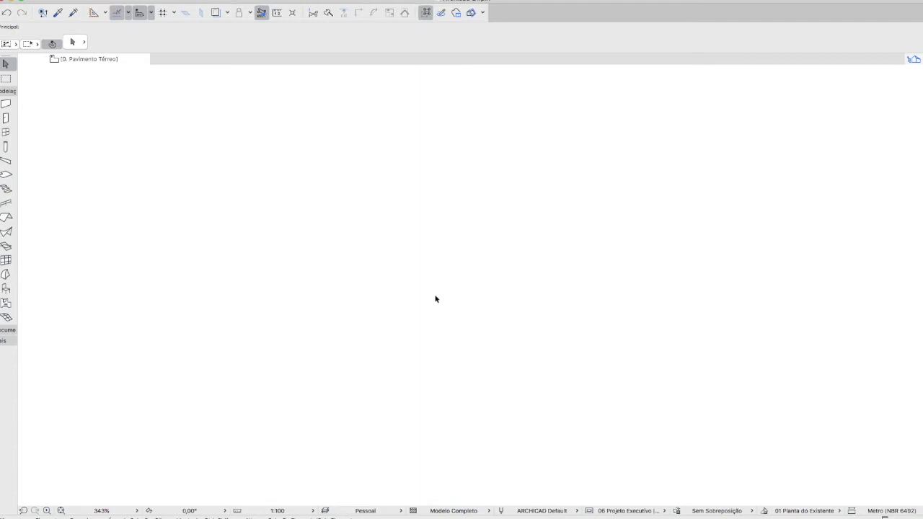
On the ground-floor plan of the walled stairwell, load the stair favourite Escada em Concreto de Incêndio.
scroll(435, 298, "up", 3)
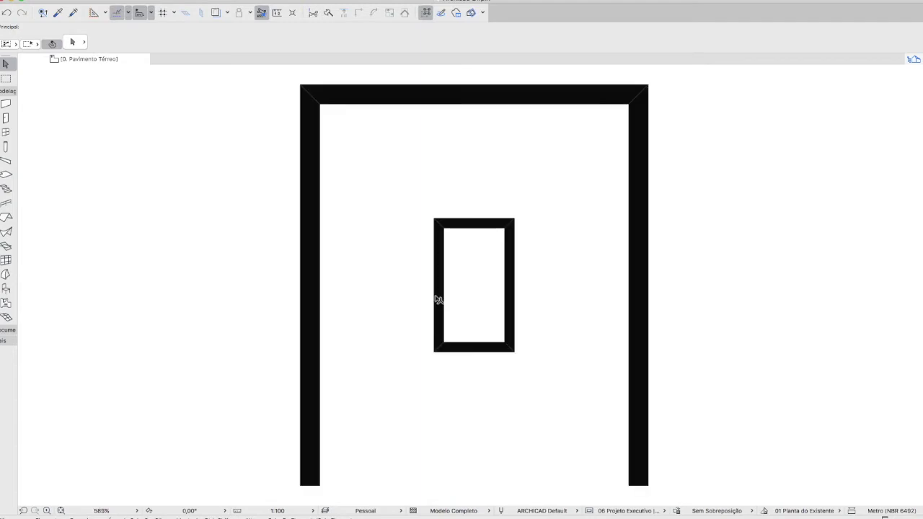
scroll(566, 311, "down", 1)
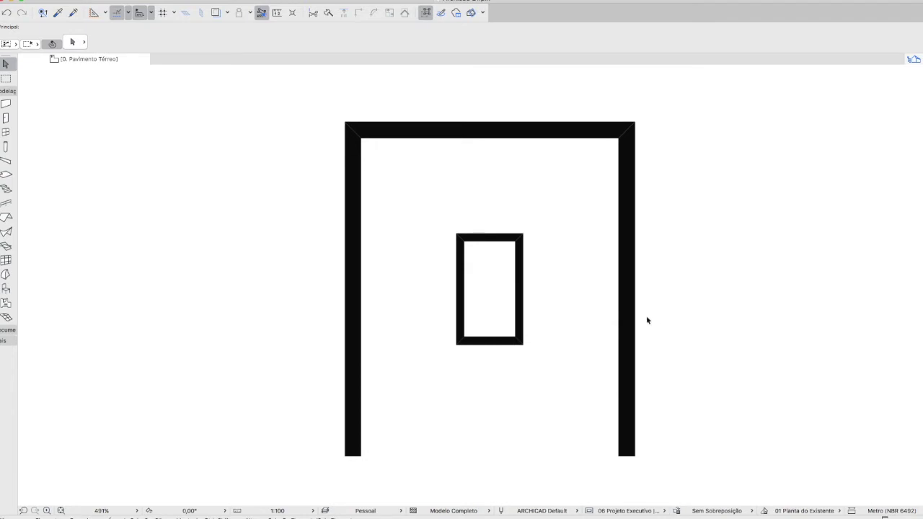
left_click(6, 190)
left_click(13, 192)
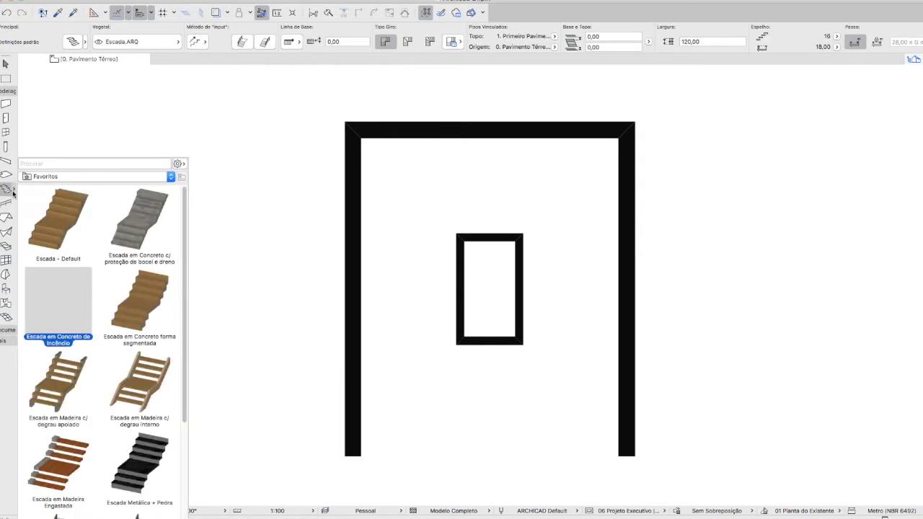
double_click(71, 298)
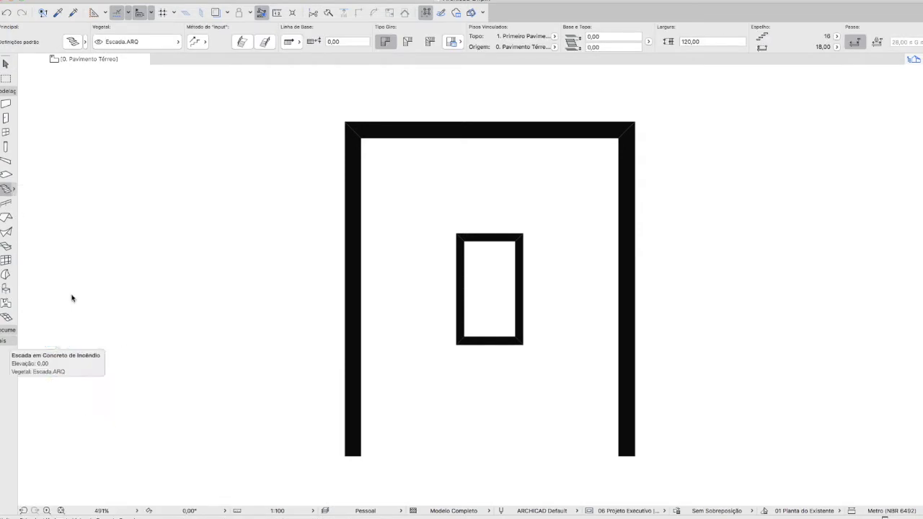
left_click(15, 195)
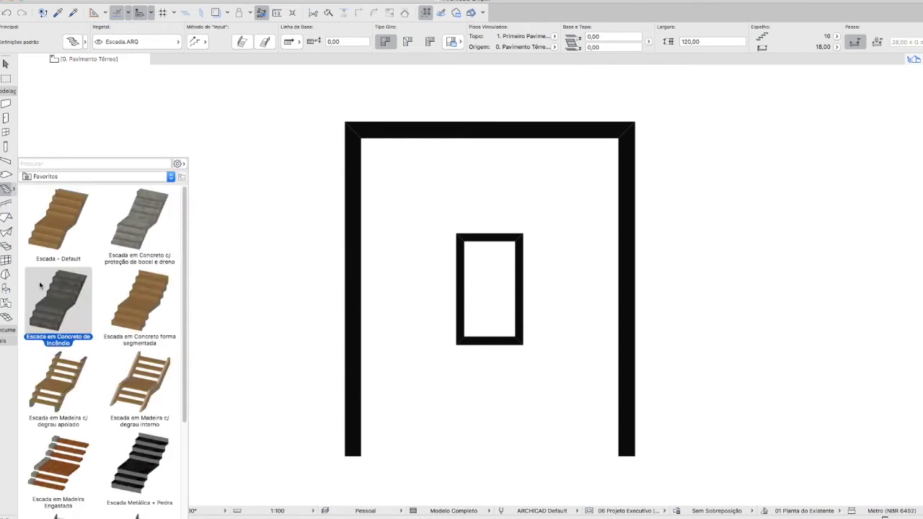
double_click(58, 298)
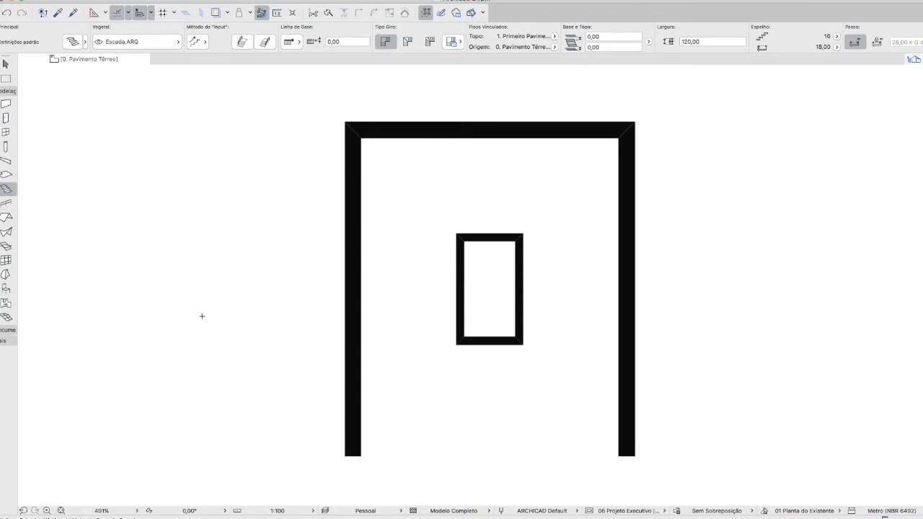
Open the default stair settings and examine the geometry, the riser and tread rules, and the walking-line rules.
left_click(72, 41)
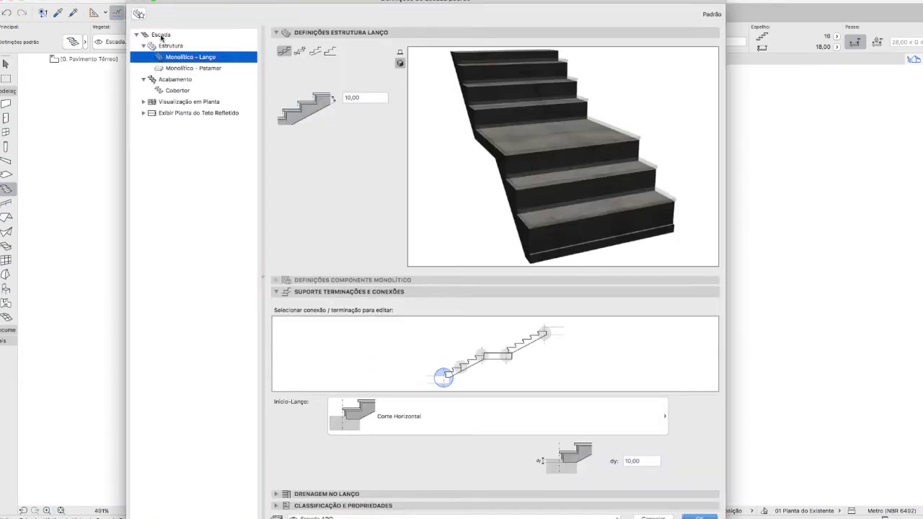
left_click(161, 35)
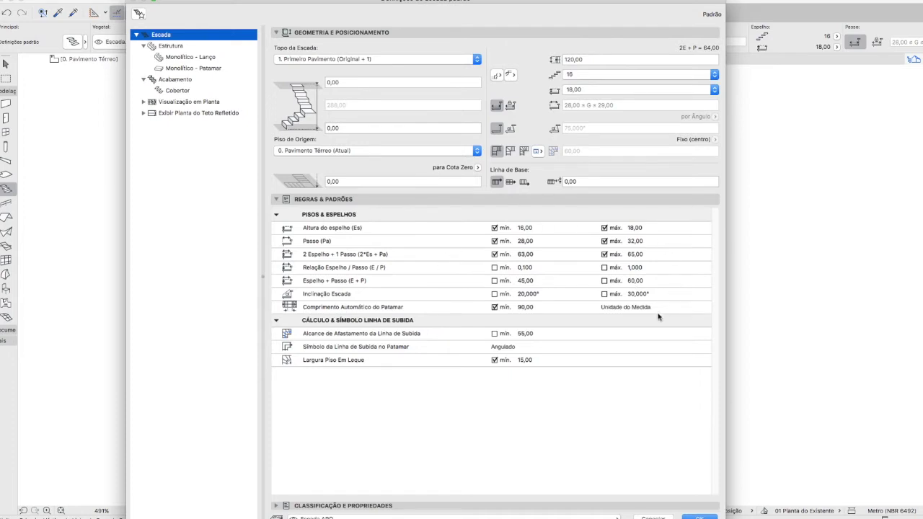
left_click(494, 333)
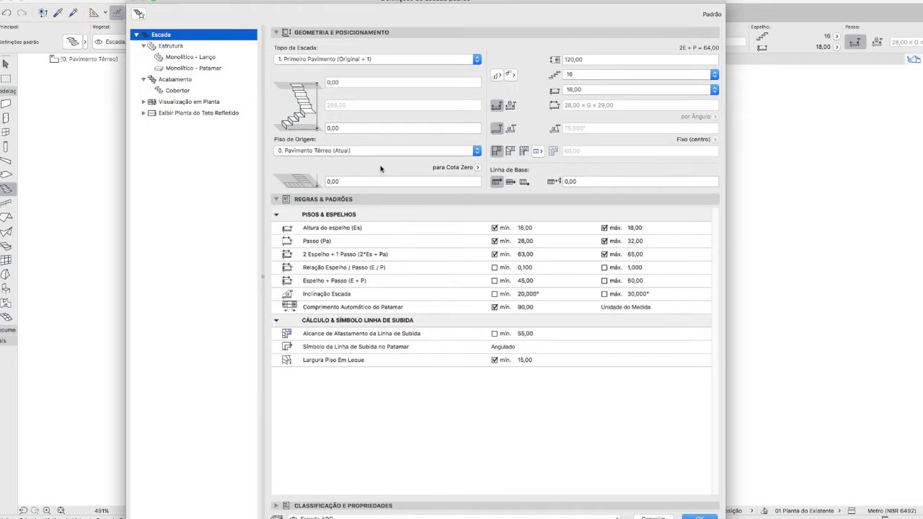
Try 18 and 17 risers in the stair's geometry settings, return the riser count to 16, and accept the settings.
left_click(596, 75)
left_click(583, 91)
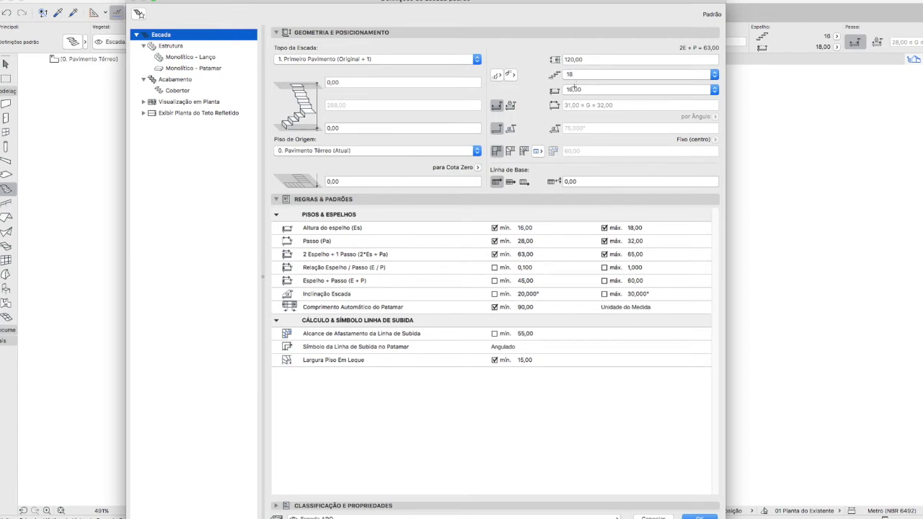
left_click(577, 74)
left_click(586, 67)
left_click(590, 75)
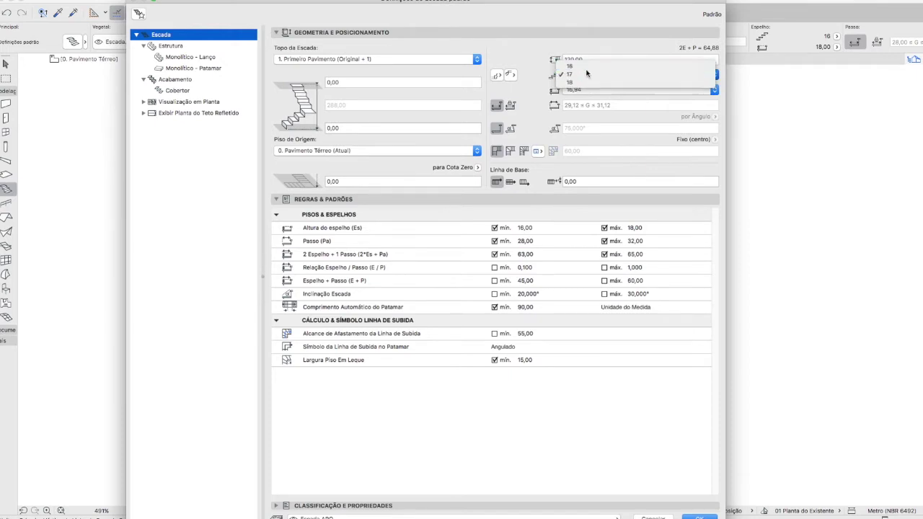
left_click(586, 66)
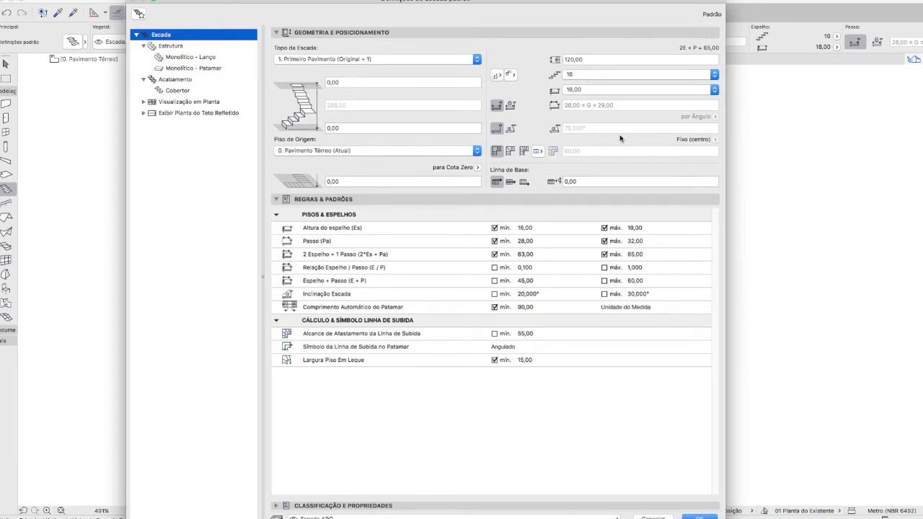
left_click(697, 517)
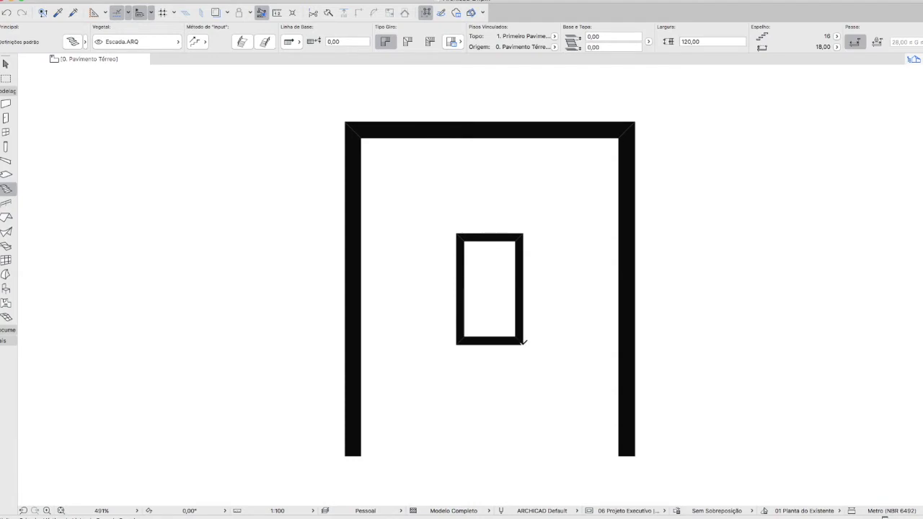
Draw a three-sided stair 120 wide with 16 risers around the central core, from its lower-right corner counter-clockwise, with the baseline against the core.
left_click(522, 345)
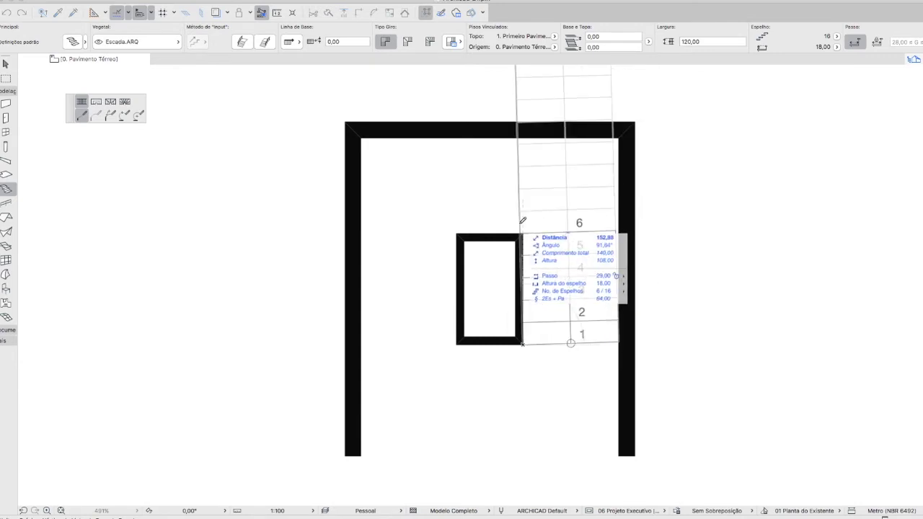
left_click(291, 44)
left_click(326, 54)
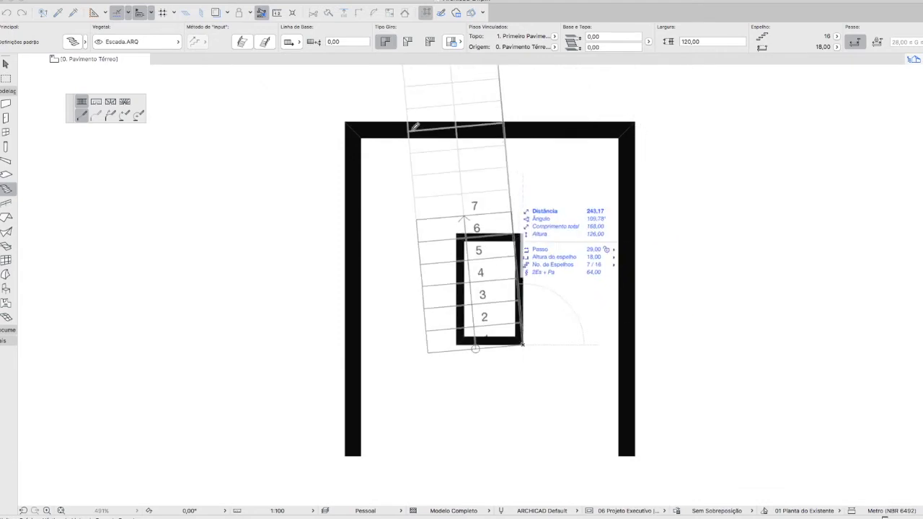
left_click(289, 43)
left_click(293, 51)
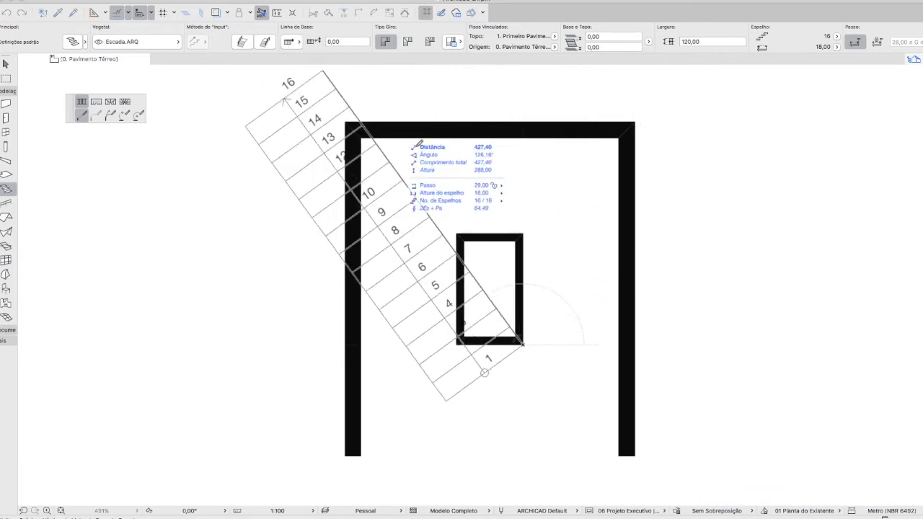
left_click(527, 231)
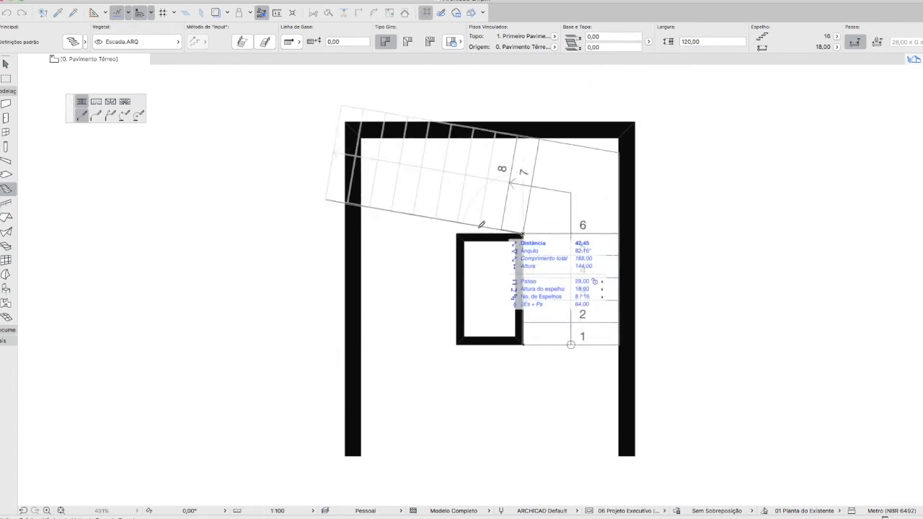
left_click(459, 233)
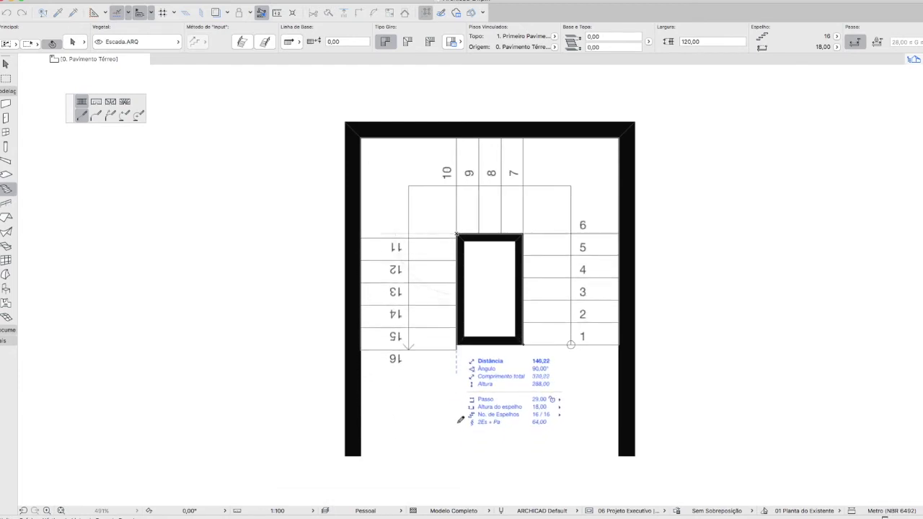
left_click(456, 347)
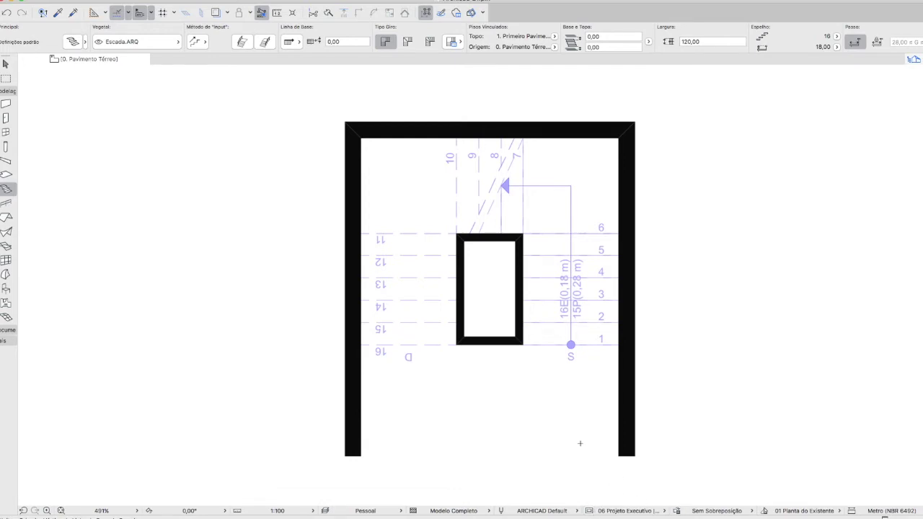
Examine the model view options for 06 Projeto Executivo | Planta, covering the stair and railing options and their symbol detail levels.
left_click(590, 511)
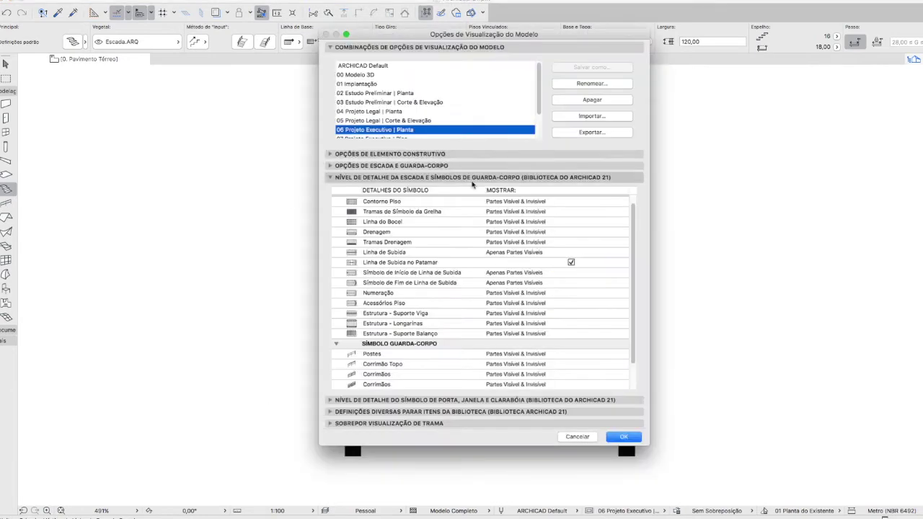
left_click(331, 177)
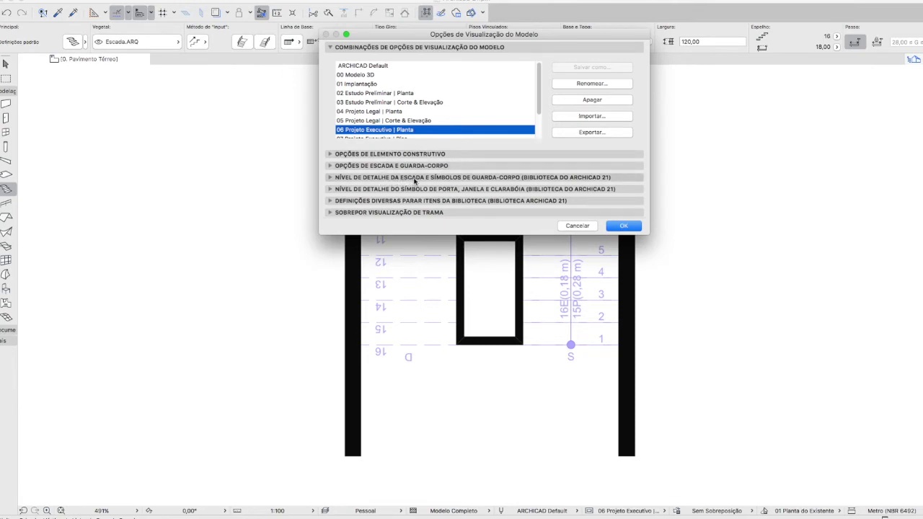
left_click(330, 165)
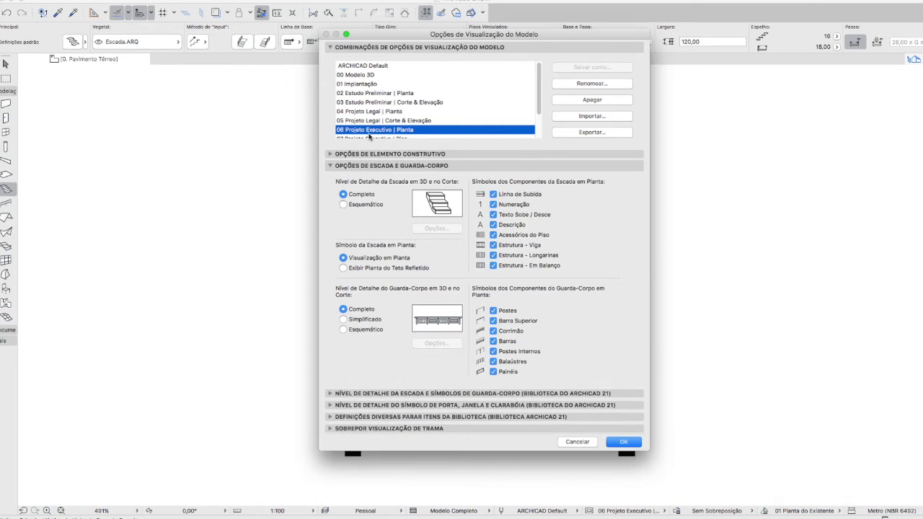
left_click(331, 167)
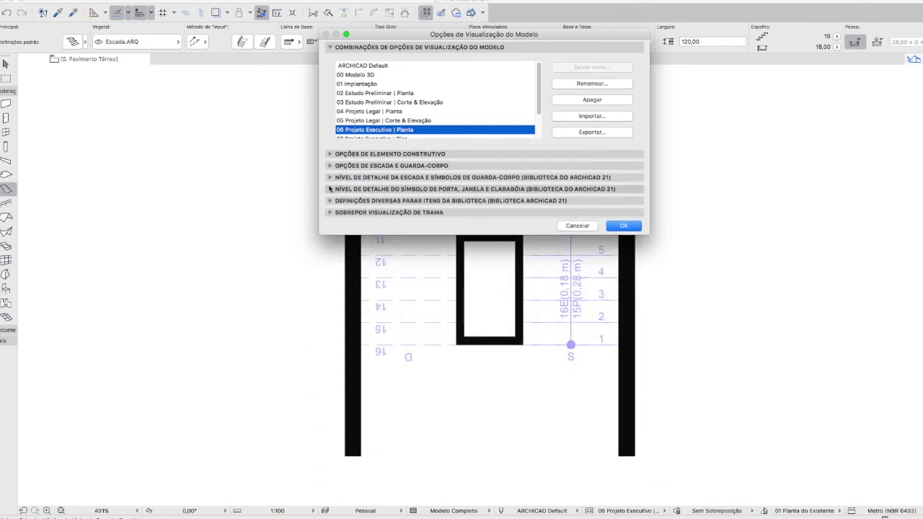
left_click(331, 186)
left_click(331, 177)
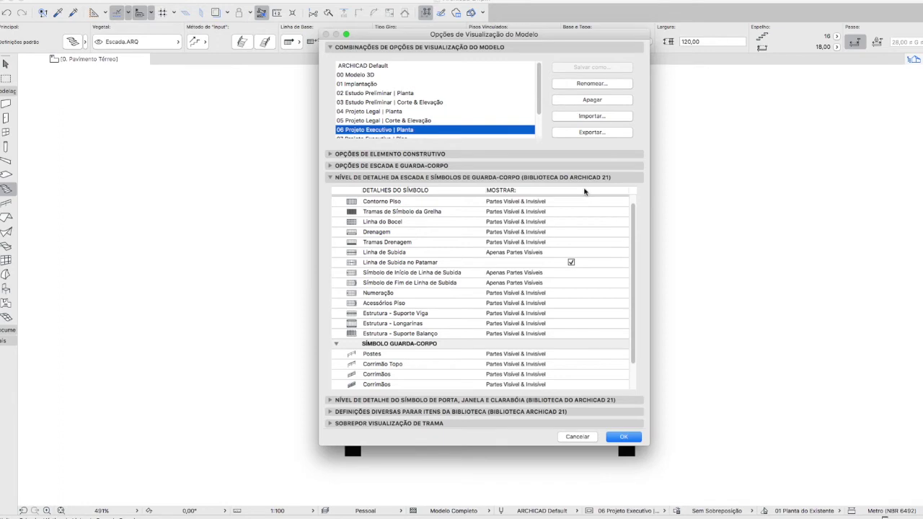
left_click(330, 177)
left_click(624, 225)
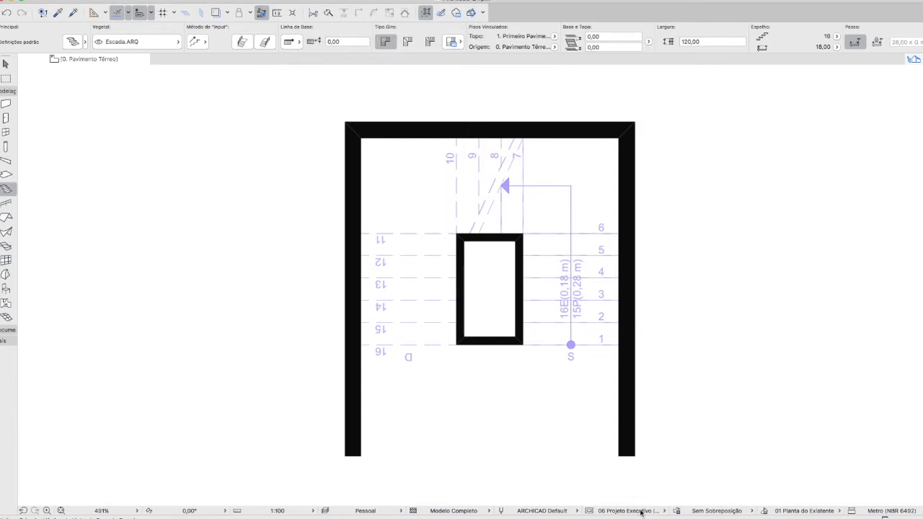
Compare the stair's plan display under 02 Estudo Preliminar | Planta and 04 Projeto Legal | Planta, ending on 06 Projeto Executivo | Planta.
left_click(635, 510)
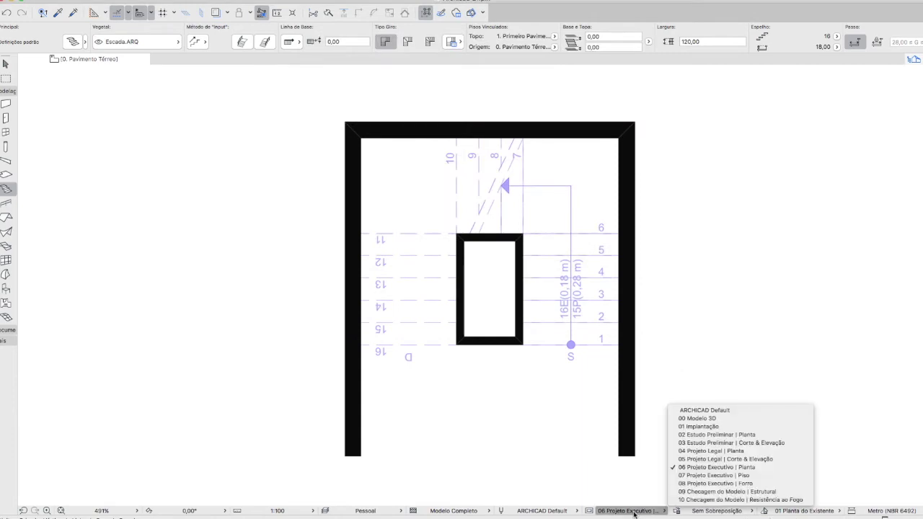
left_click(682, 435)
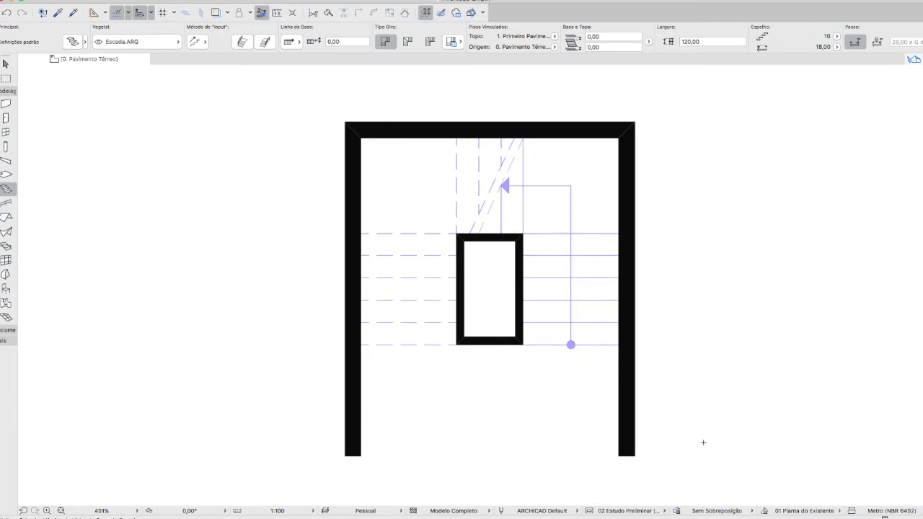
left_click(660, 512)
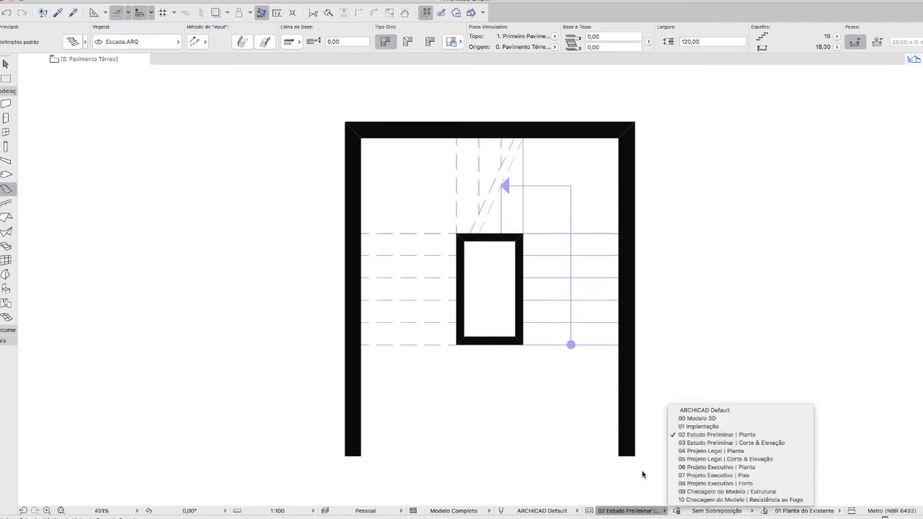
left_click(704, 452)
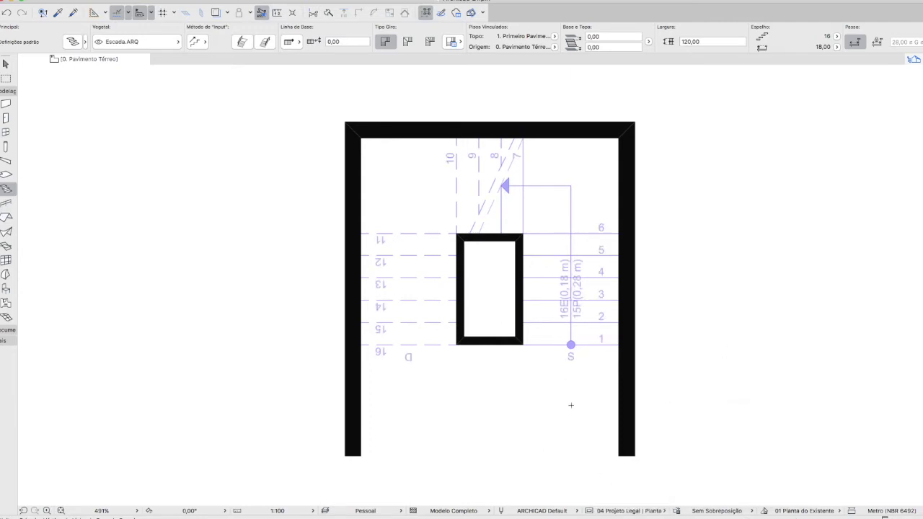
left_click(639, 510)
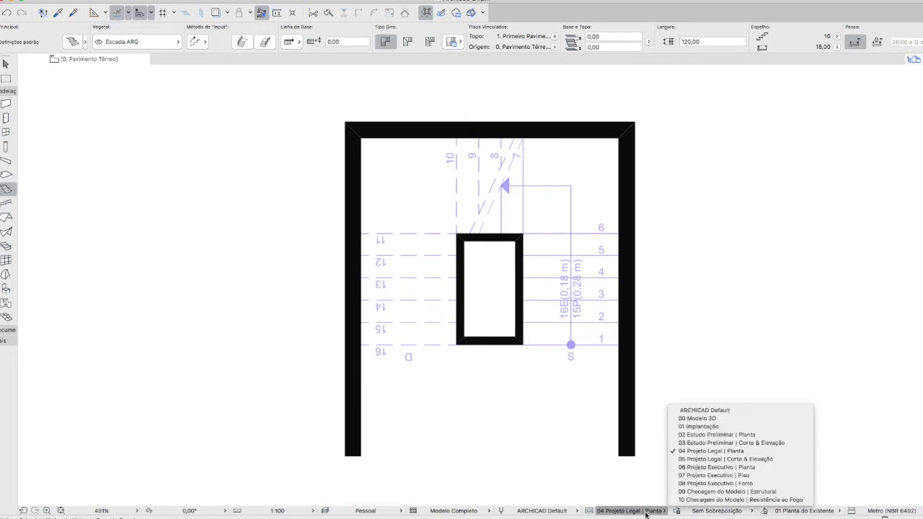
left_click(699, 470)
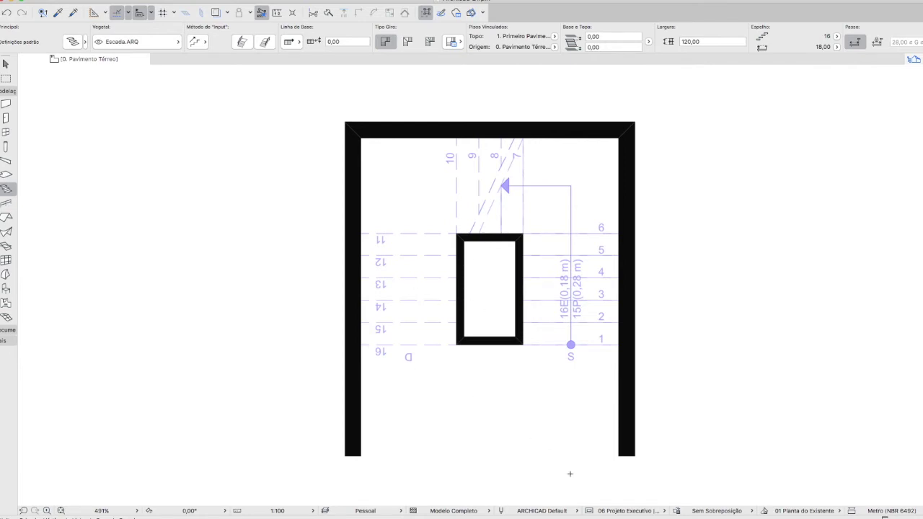
left_click(625, 511)
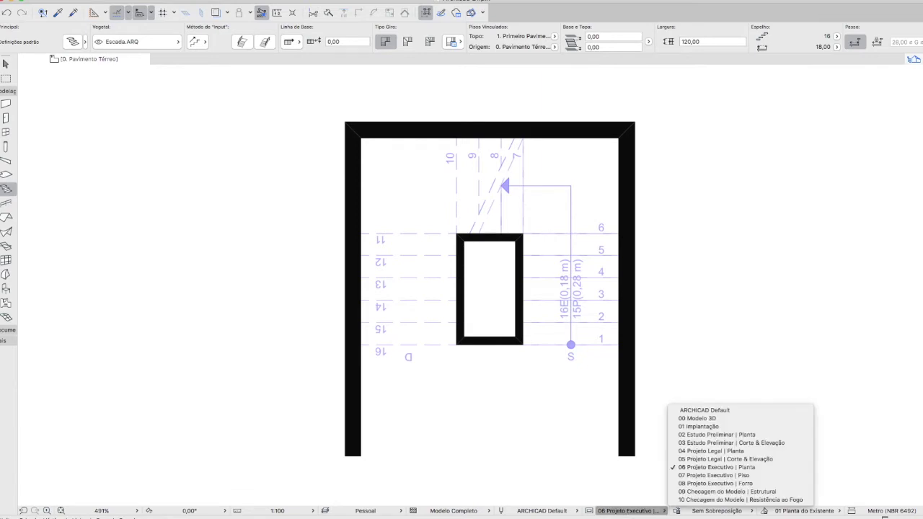
left_click(544, 444)
Open the three-sided stair in edit mode, preview its Símbolo display, and return to the Esquemático display.
left_click(549, 310)
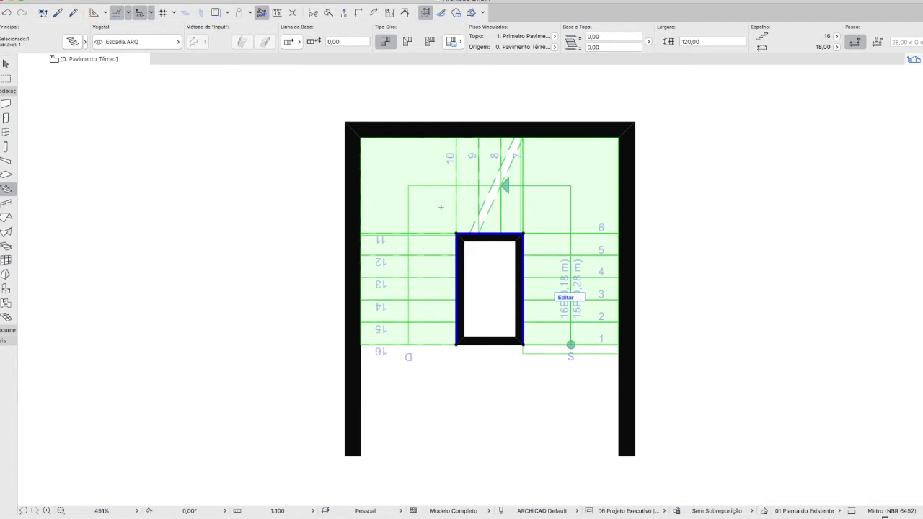
scroll(441, 207, "up", 2)
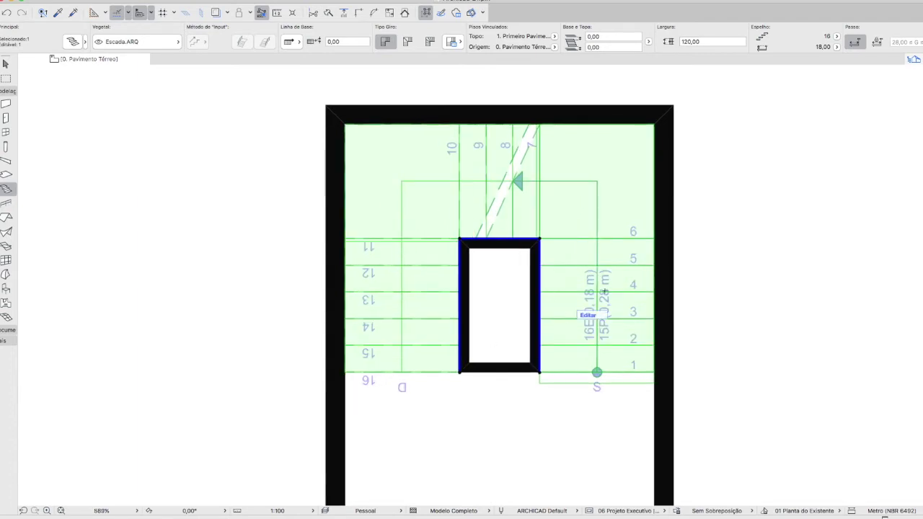
left_click(589, 316)
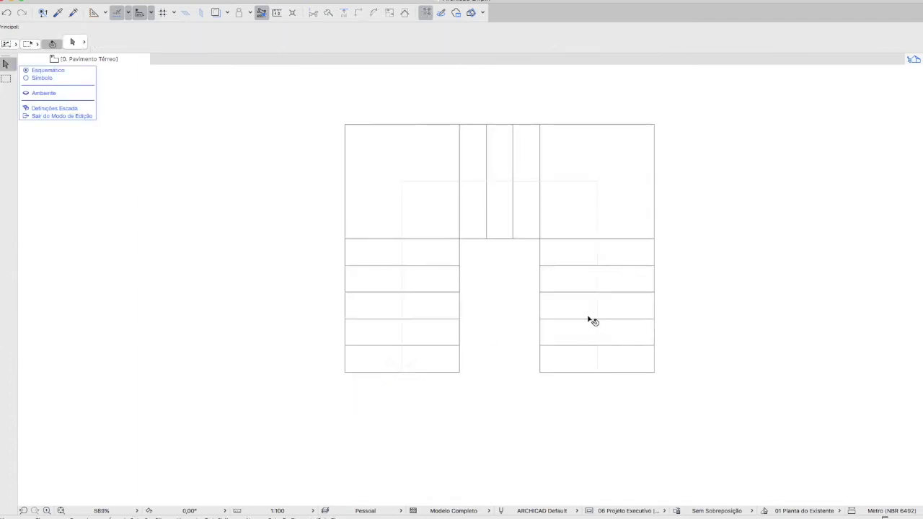
left_click(27, 78)
left_click(26, 70)
Select the three treads of the middle flight and the uppermost tread of the starting flight together, and clear the selection.
left_click(466, 229)
left_click(499, 223, "shift")
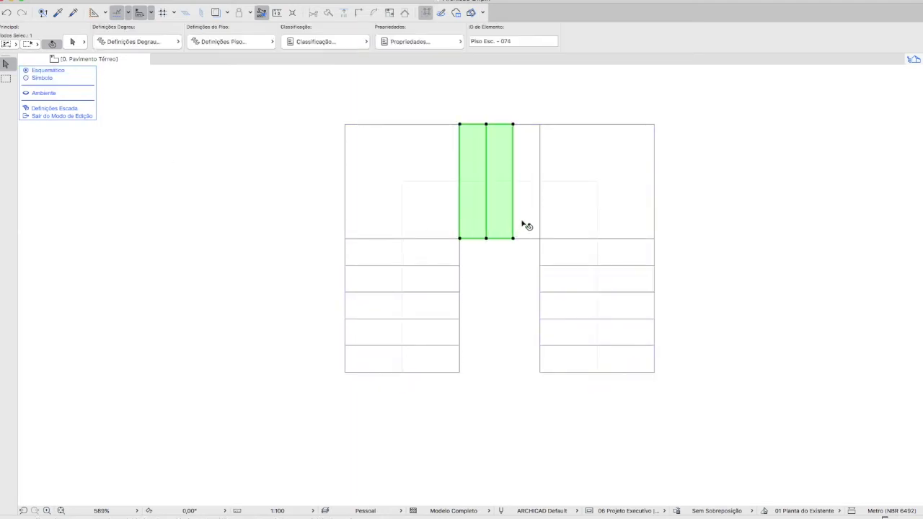
left_click(525, 225, "shift")
left_click(553, 255, "shift")
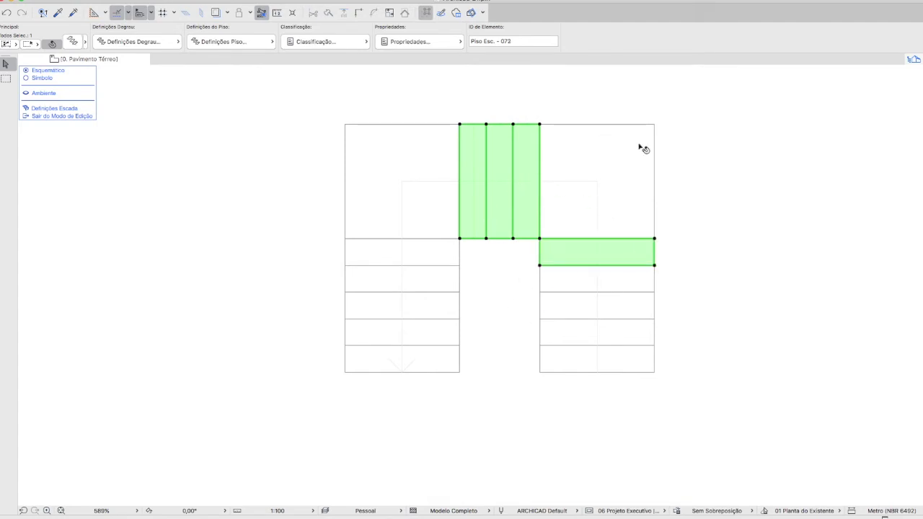
left_click(499, 296)
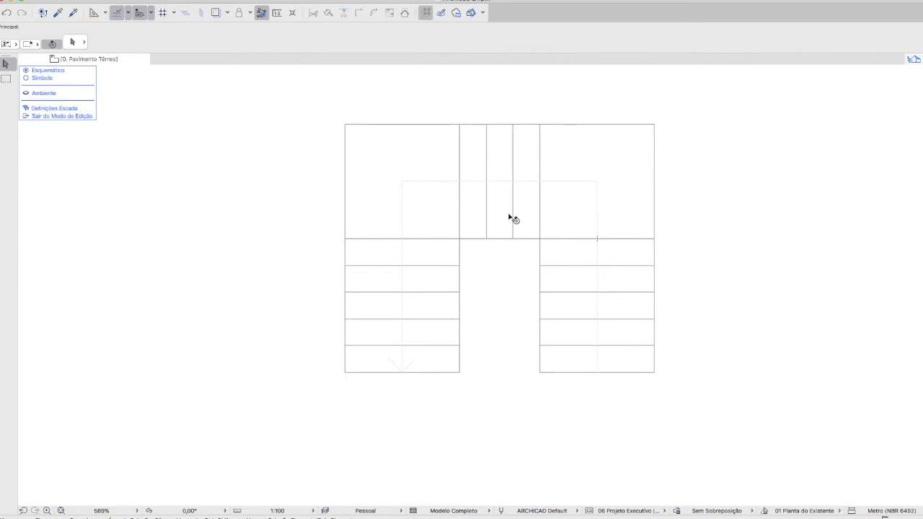
Switch the stair's edit mode to the Símbolo display and select the step numbering.
left_click(27, 81)
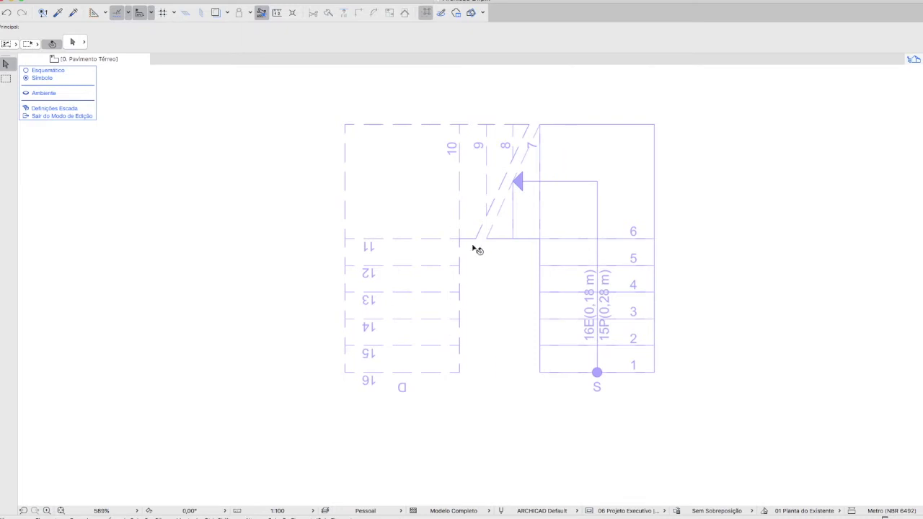
left_click(599, 310)
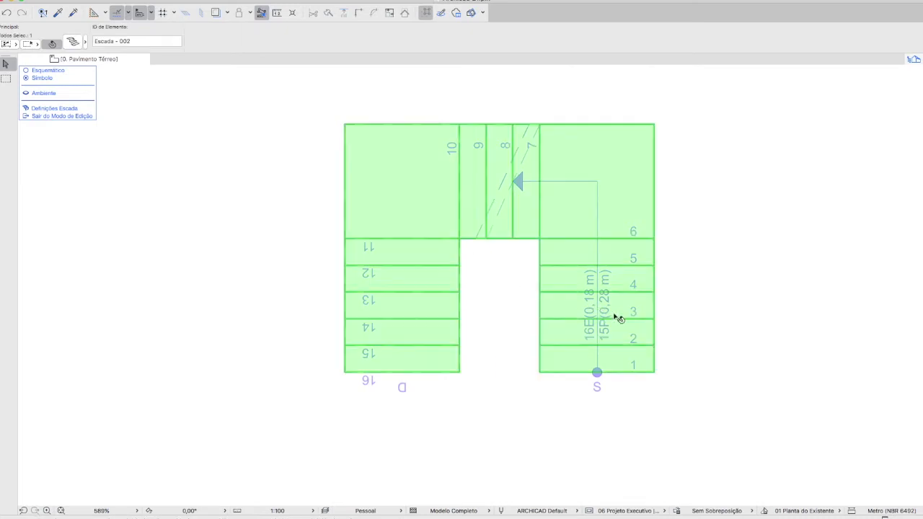
left_click(639, 316)
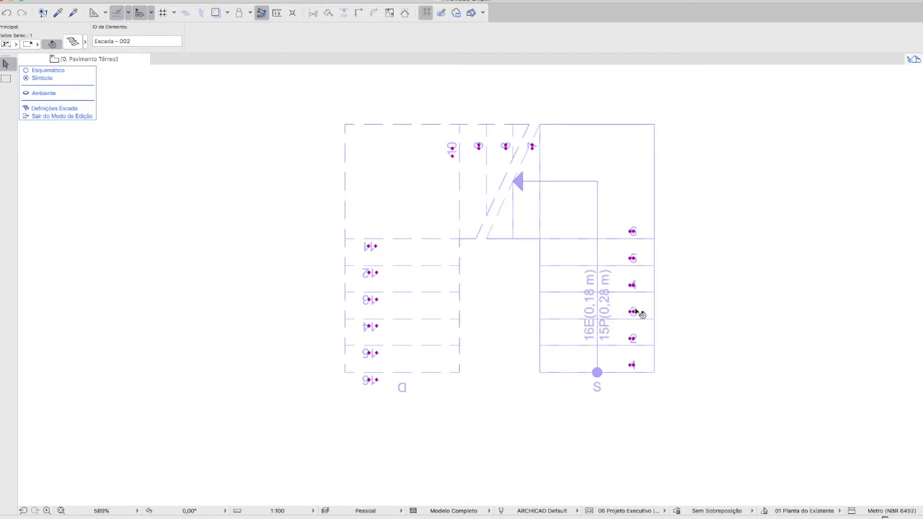
Try to move the step numbers from the number 3 and to rotate them from the number 4.
left_click(635, 313)
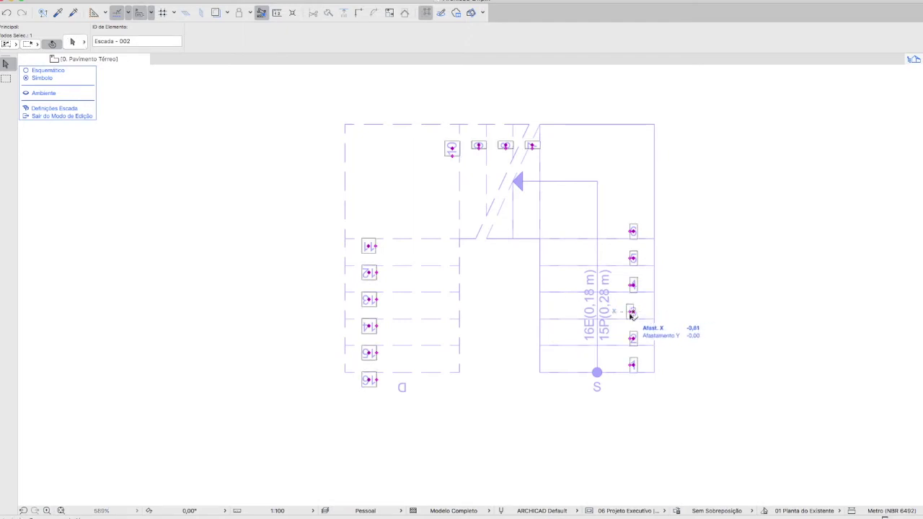
key("Escape")
left_click(631, 289)
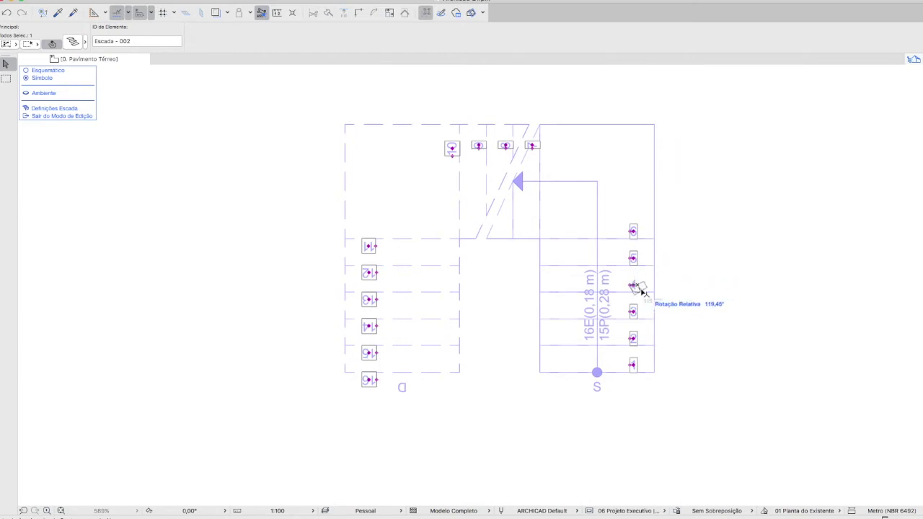
key("Escape")
Move the stair's riser and tread description text onto the arrival flight and back to the starting flight.
left_click(598, 306)
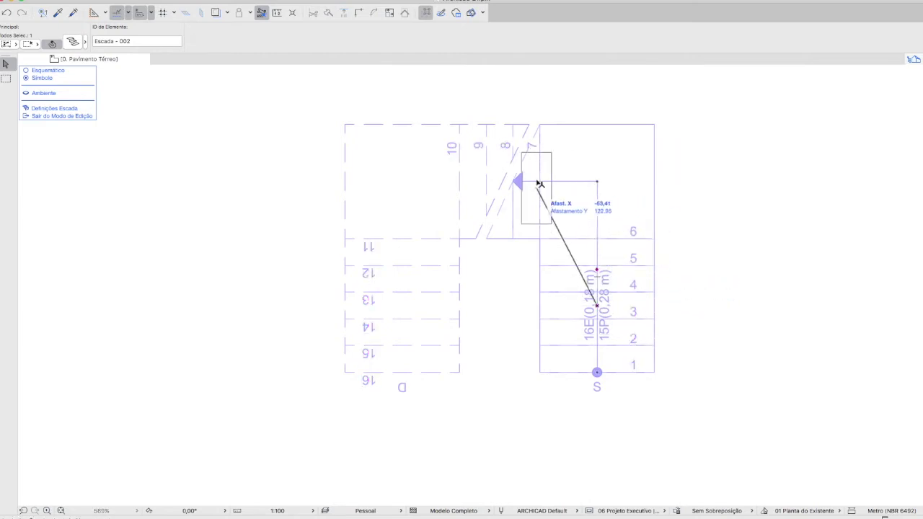
left_click(411, 306)
left_click(410, 306)
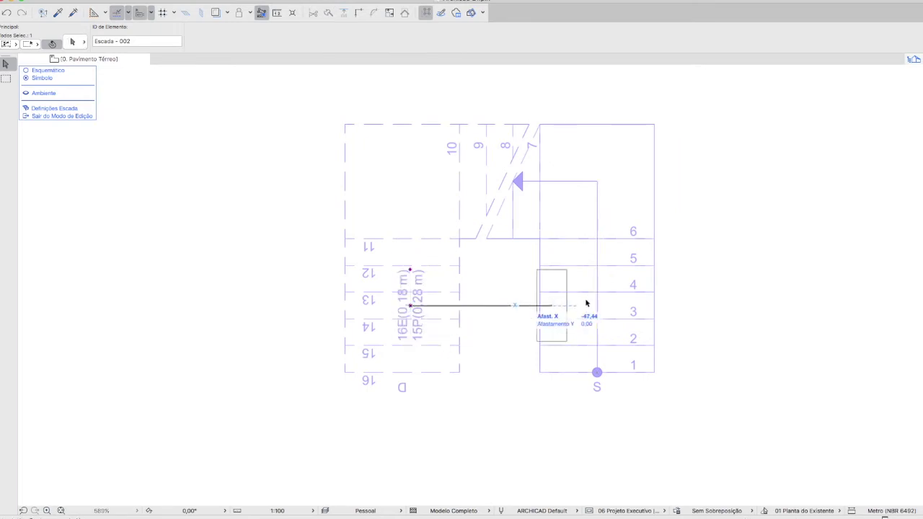
left_click(570, 293)
Select the stair's walking line and the whole tread outline in turn, and clear the selection.
left_click(513, 181)
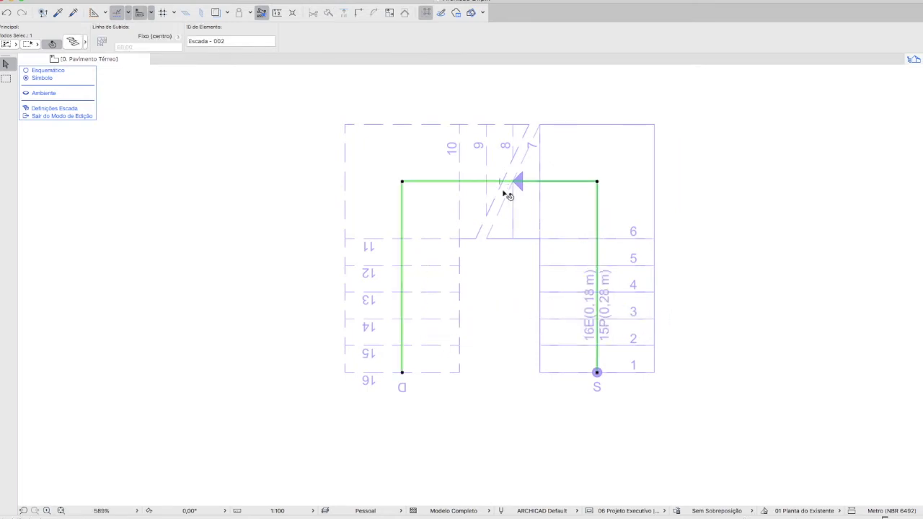
left_click(487, 242)
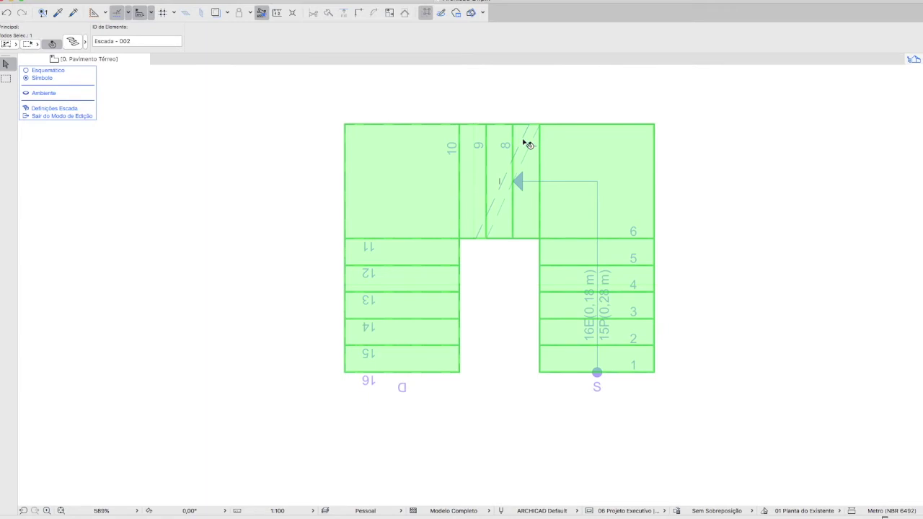
left_click(185, 159)
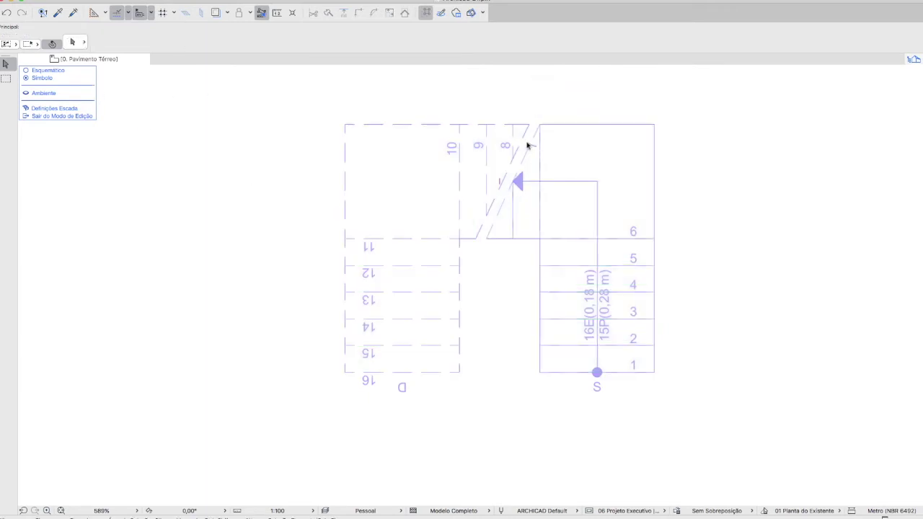
Move the stair's break line from the middle flight to riser 12 on the arrival flight and rotate it to a shallower slope.
left_click(528, 146)
left_click(532, 128)
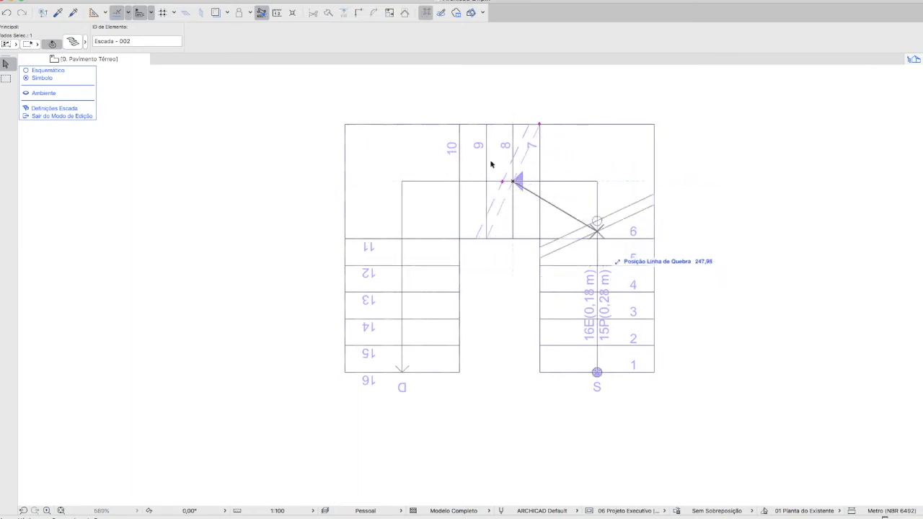
left_click(404, 258)
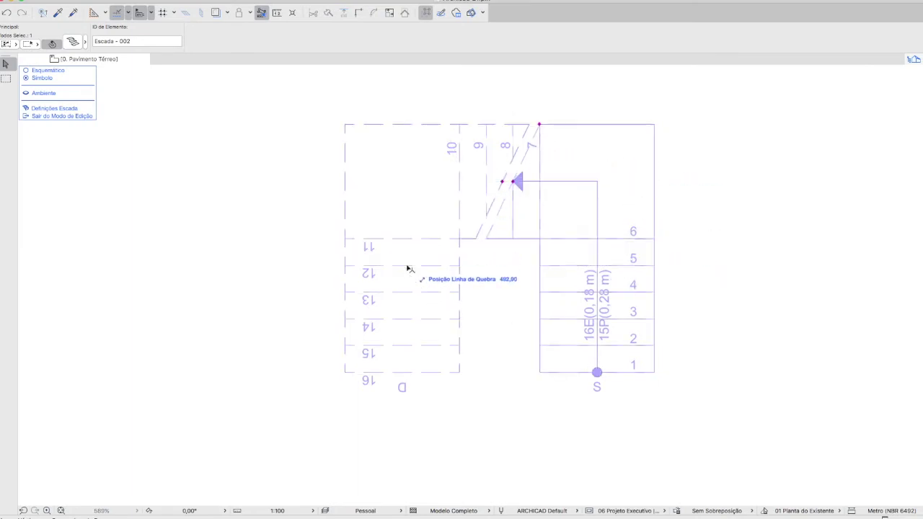
left_click(345, 241)
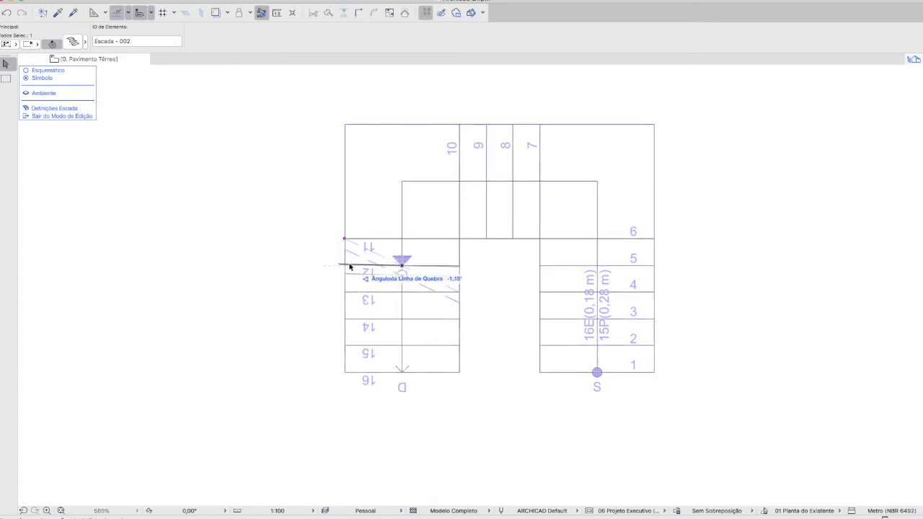
left_click(350, 257)
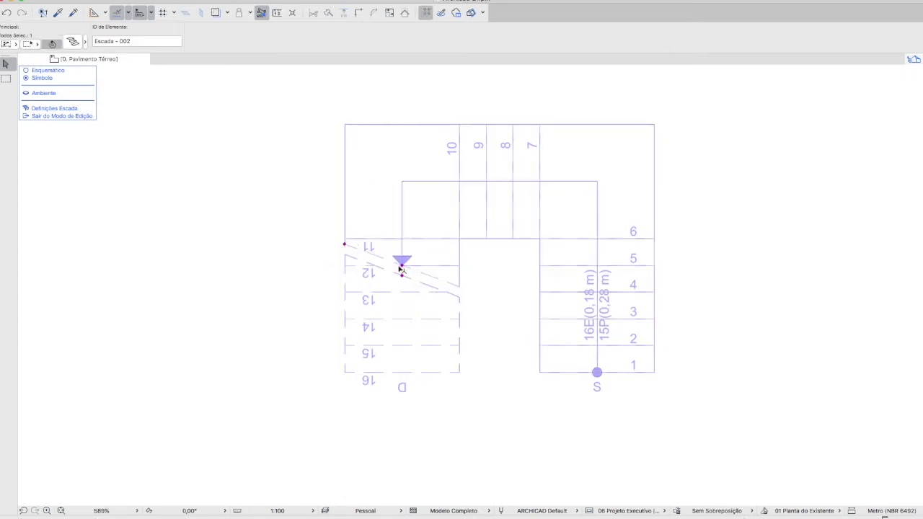
left_click(345, 245)
left_click(344, 254)
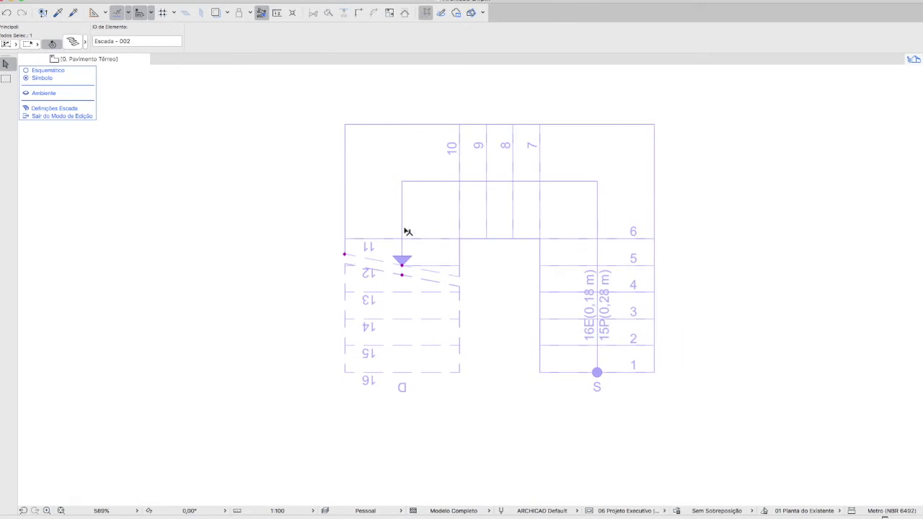
Move the stair's break line back to the middle flight near riser 8 and leave the stair's edit mode.
left_click(402, 261)
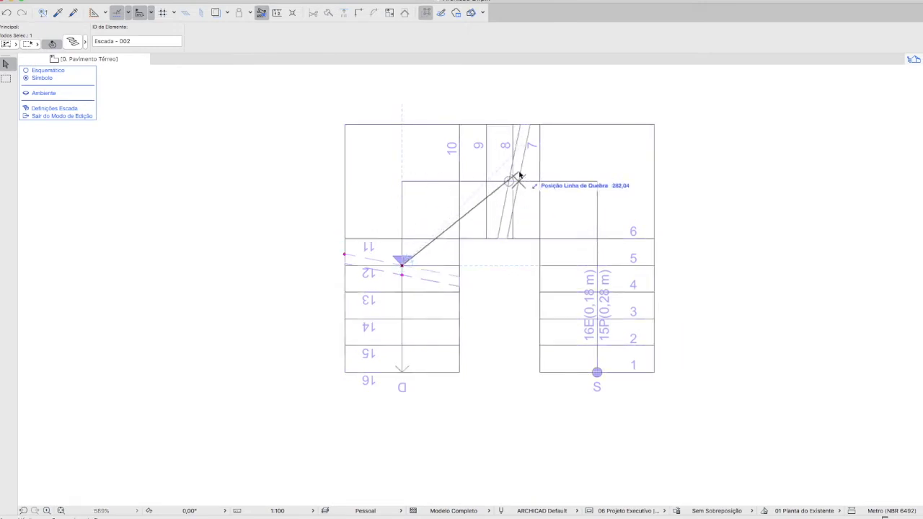
left_click(506, 181)
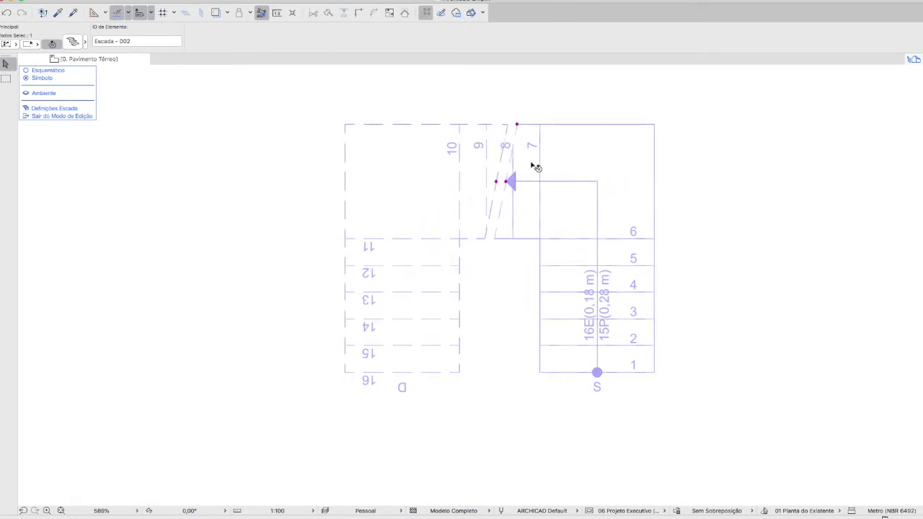
left_click(69, 116)
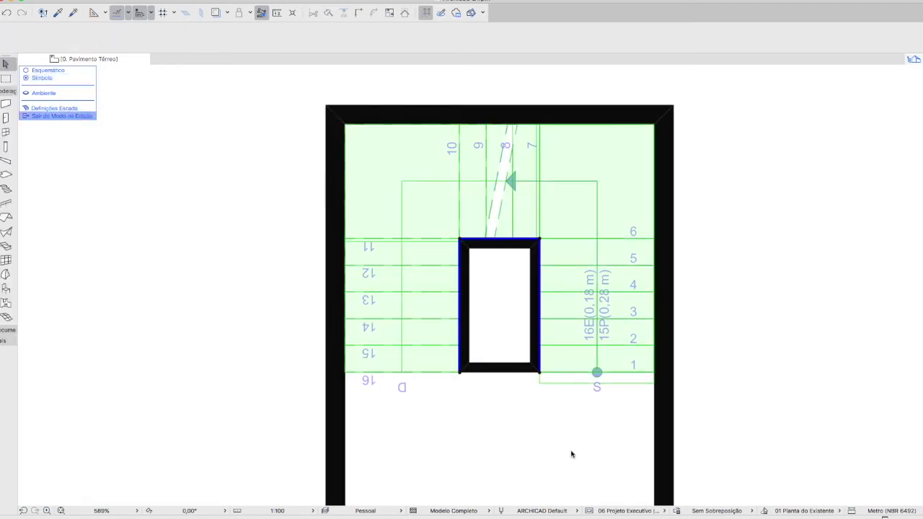
scroll(608, 340, "down", 2)
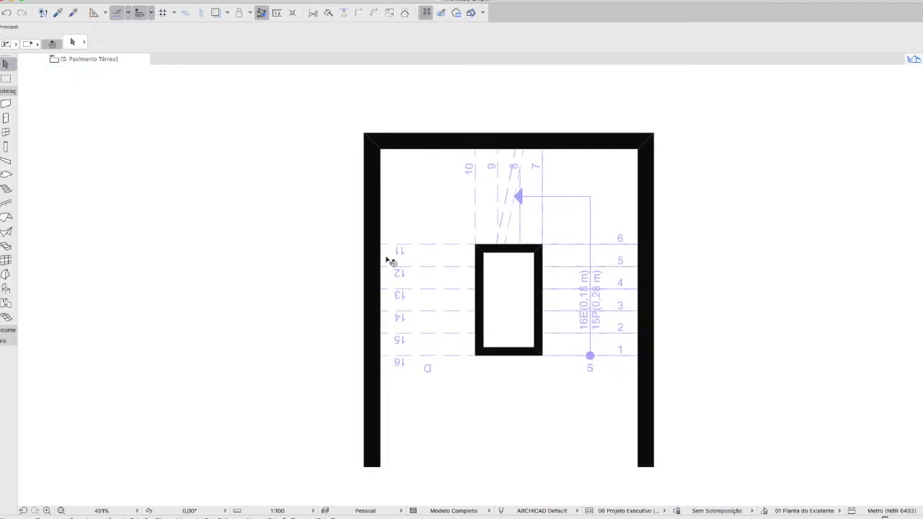
Open the saved 3D view "Escada Incêndio" and frame the lower stair flights from the front.
left_click(914, 59)
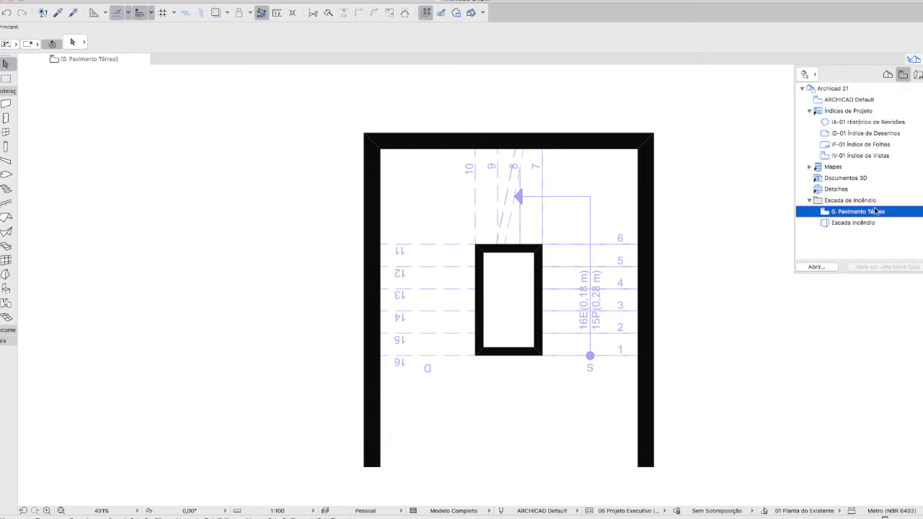
double_click(853, 223)
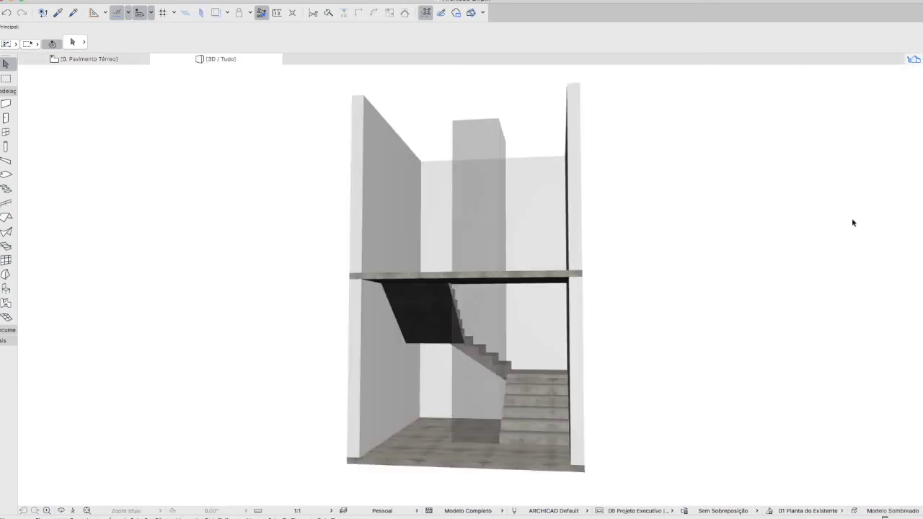
scroll(411, 292, "up", 2)
middle_click_drag(466, 357, 561, 360, "shift")
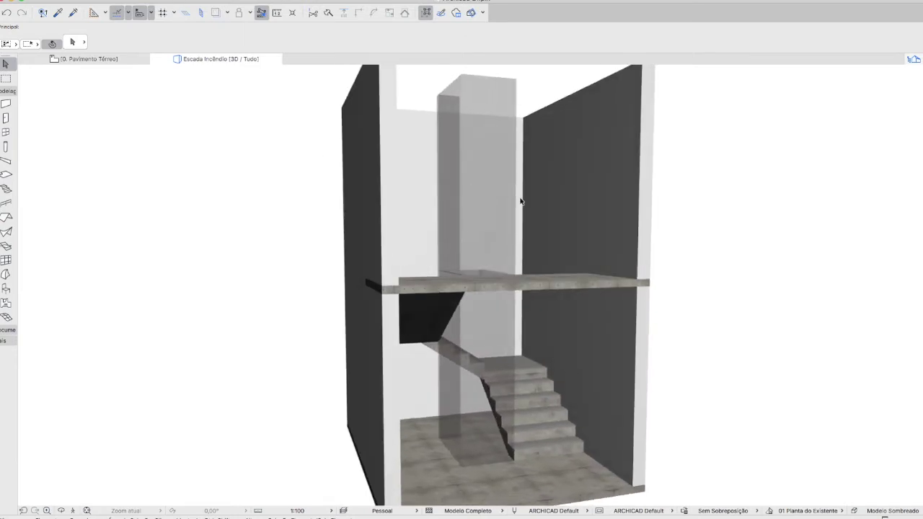
scroll(537, 446, "up", 3)
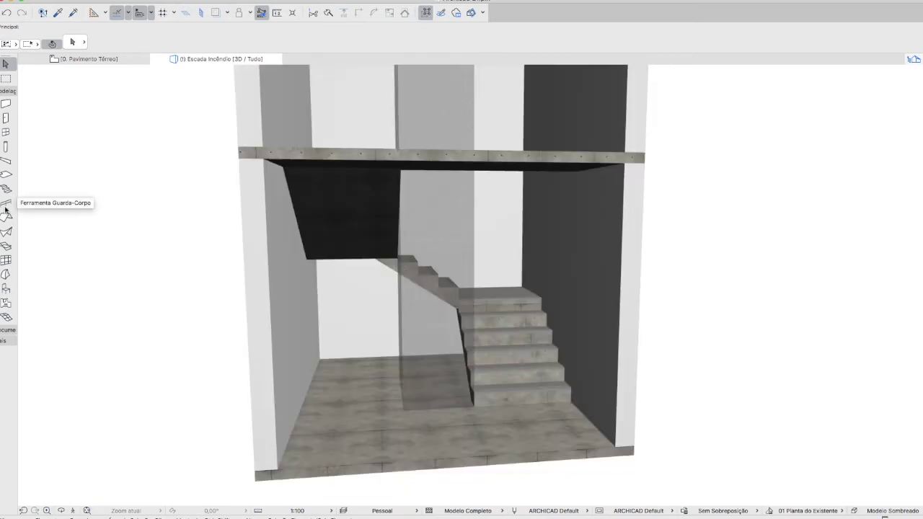
Activate the Railing tool with the favourite "Corrimão de Parede (NBR - 9077)".
left_click(5, 205)
left_click(13, 207)
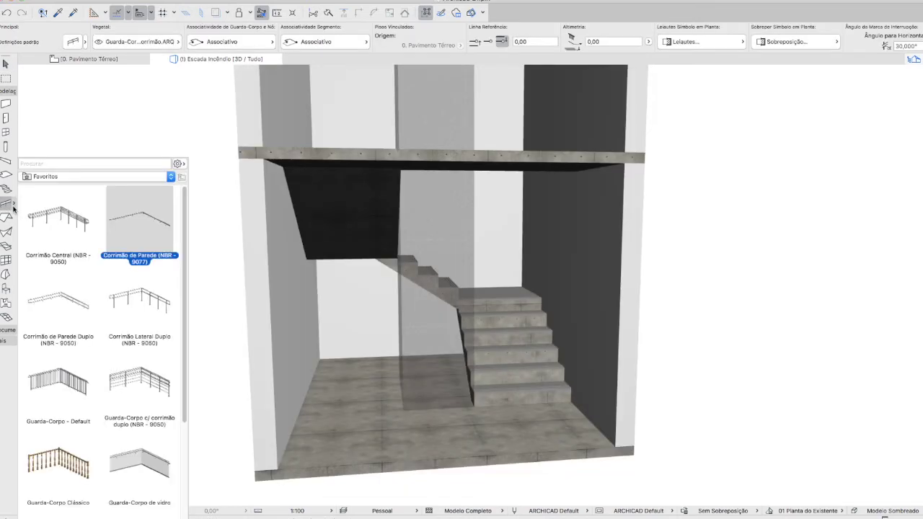
left_click(146, 220)
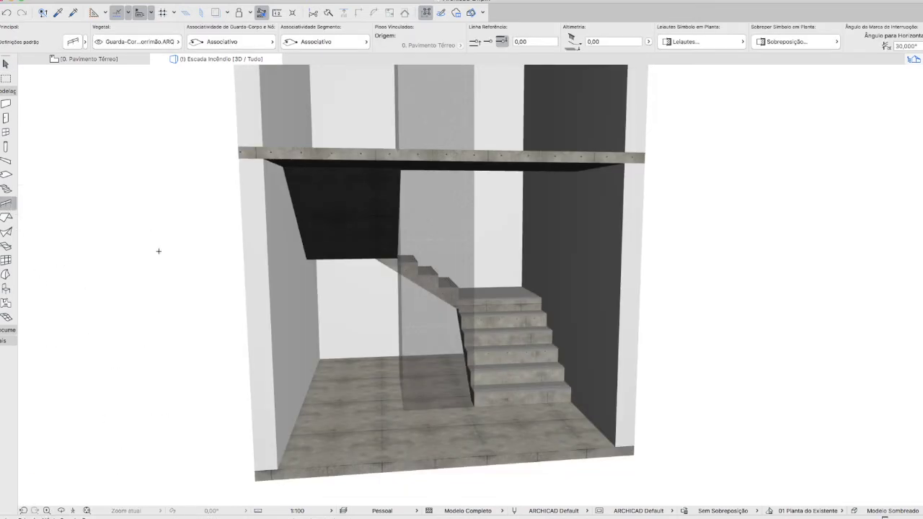
left_click(13, 206)
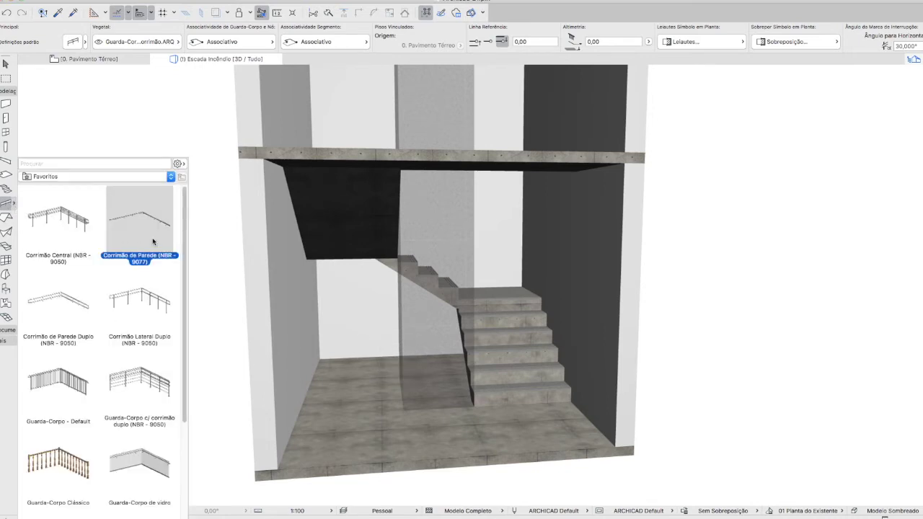
left_click(144, 230)
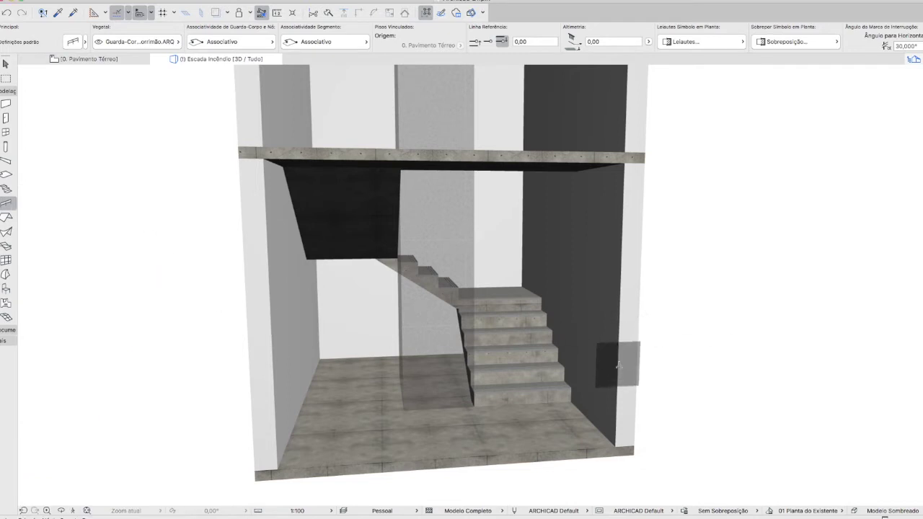
Place the wall handrail along the stair's outer edge and extend it 80 along the wall on the upper slab.
mouse_move(546, 424)
middle_mouse_down("shift")
mouse_move(505, 439)
mouse_move(550, 436)
middle_mouse_up("shift")
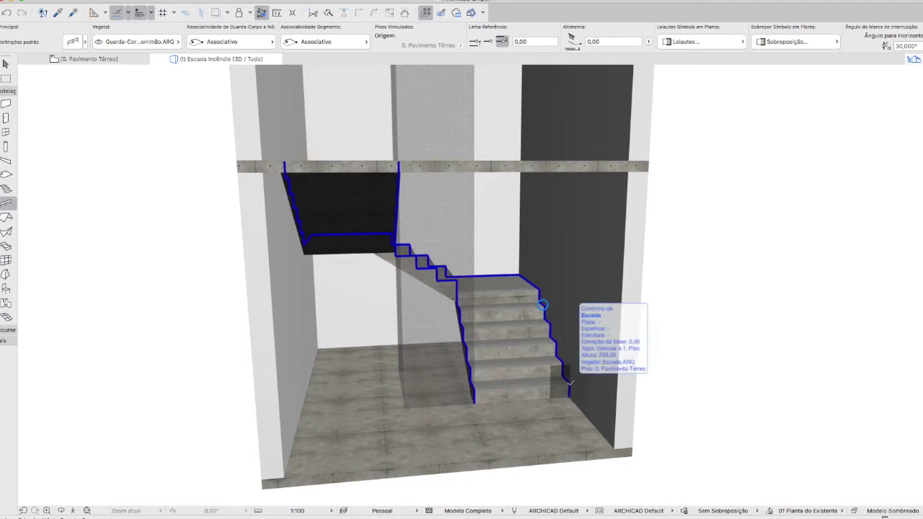
left_click(542, 306)
middle_click_drag(521, 355, 348, 413, "shift")
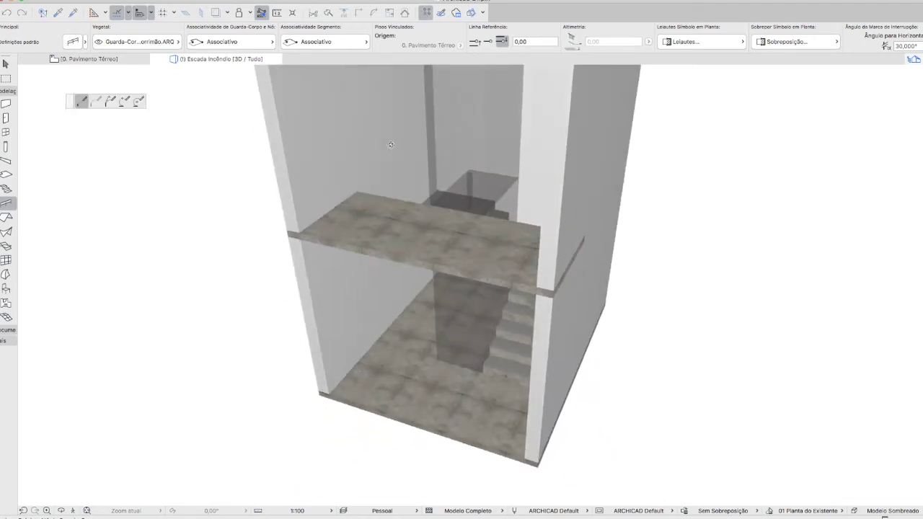
left_click(358, 190)
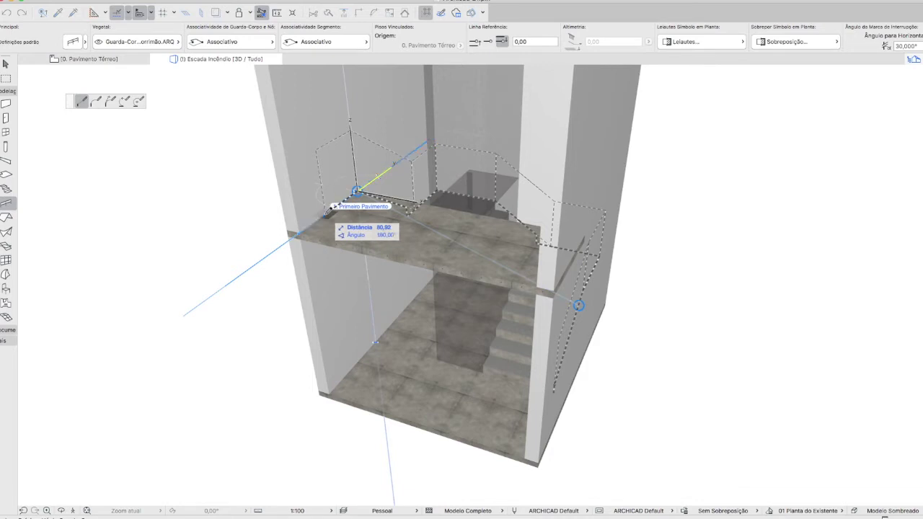
type("80")
key("Return")
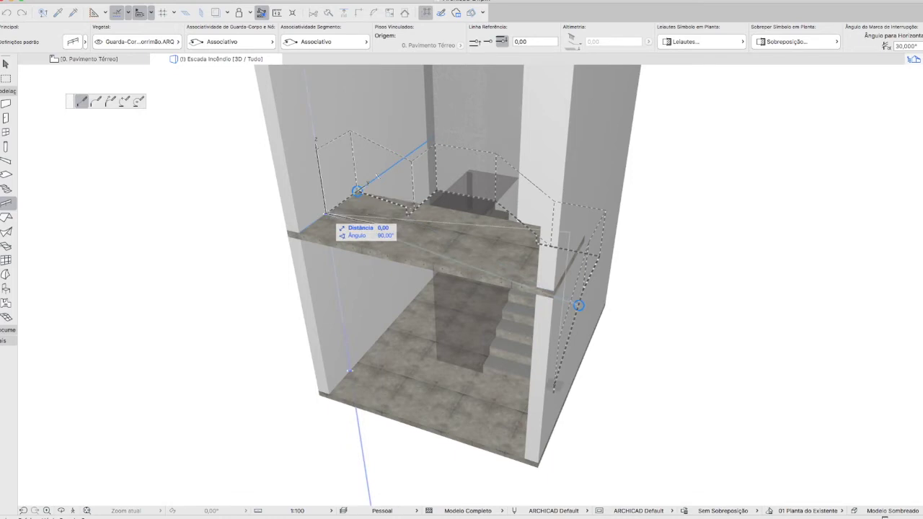
double_click(357, 191)
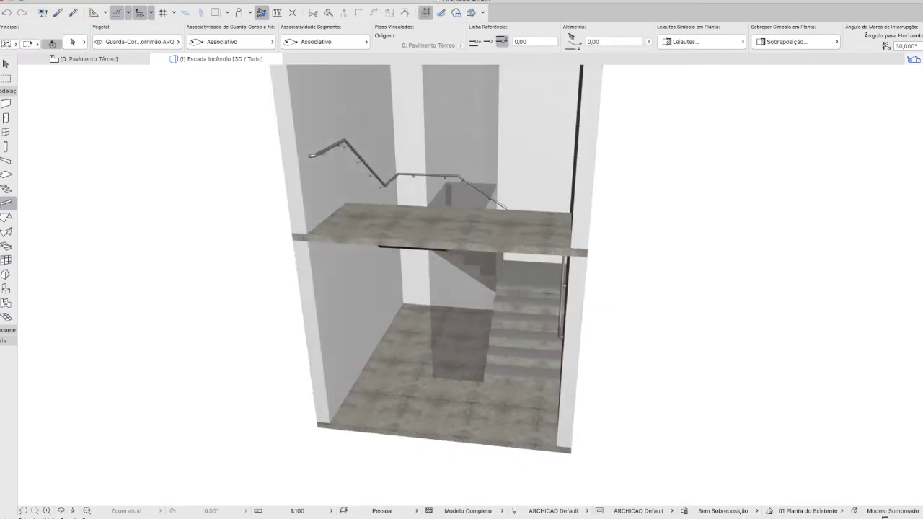
Place a second wall handrail along the stair's inner edge beside the central shaft.
middle_click_drag(462, 288, 499, 241, "shift")
scroll(437, 276, "up", 2)
mouse_move(440, 271)
middle_mouse_down("shift")
mouse_move(386, 299)
mouse_move(503, 287)
mouse_move(434, 296)
middle_mouse_up("shift")
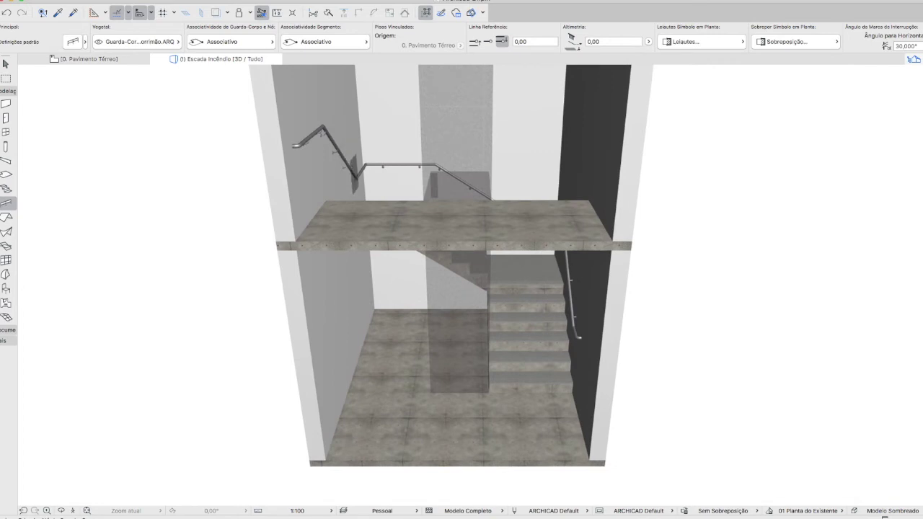
middle_click_drag(530, 346, 556, 287, "shift")
scroll(564, 335, "up", 3)
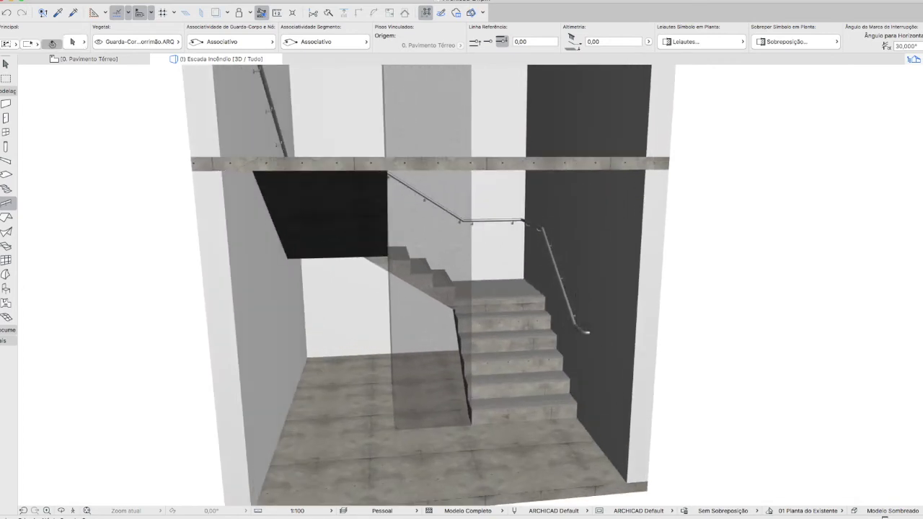
mouse_move(580, 383)
middle_mouse_down("shift")
mouse_move(552, 375)
mouse_move(573, 385)
middle_mouse_up("shift")
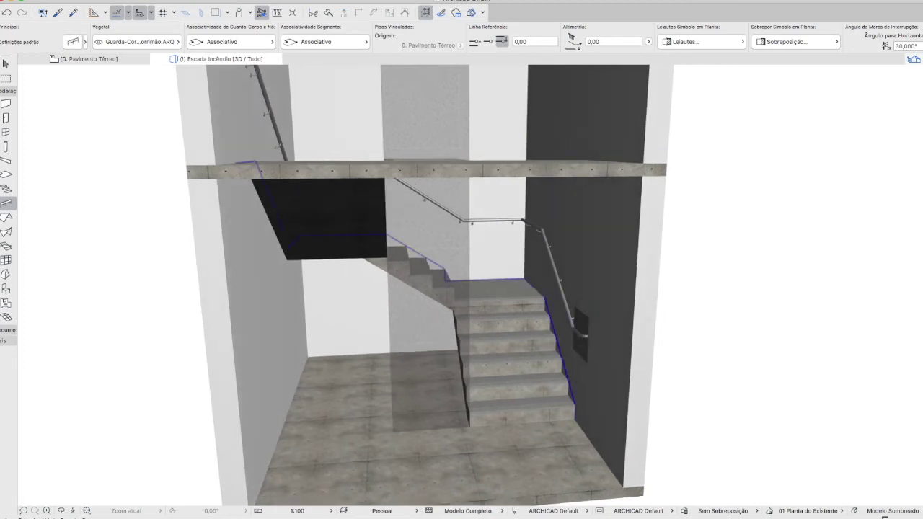
middle_click_drag(518, 398, 317, 436, "shift")
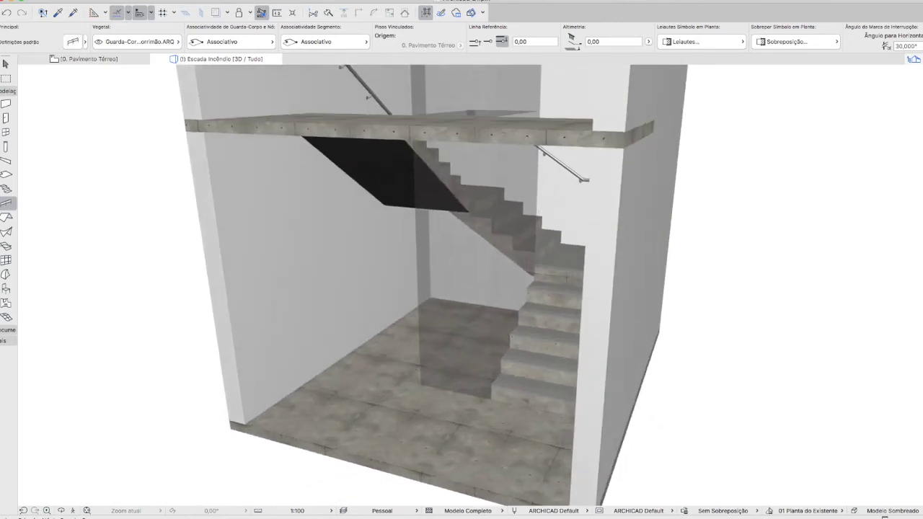
scroll(404, 281, "up", 5)
middle_click_drag(461, 361, 501, 357, "shift")
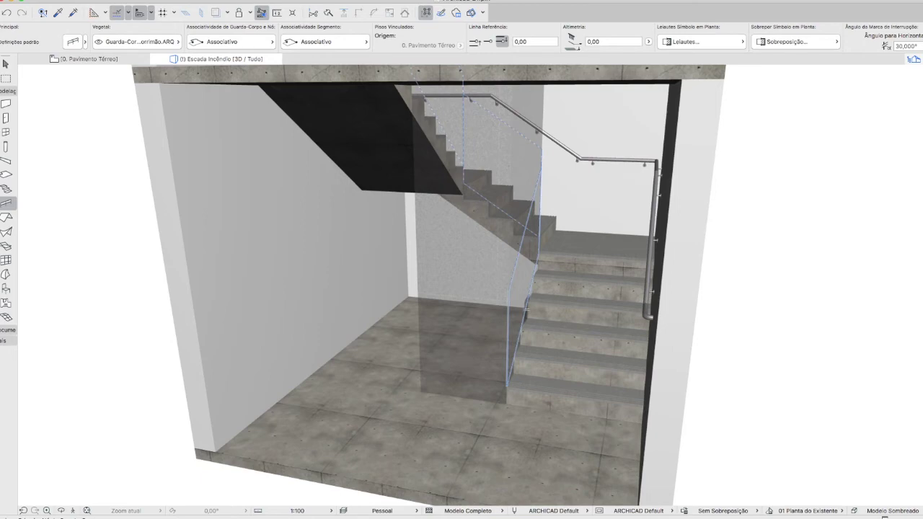
left_click(526, 306)
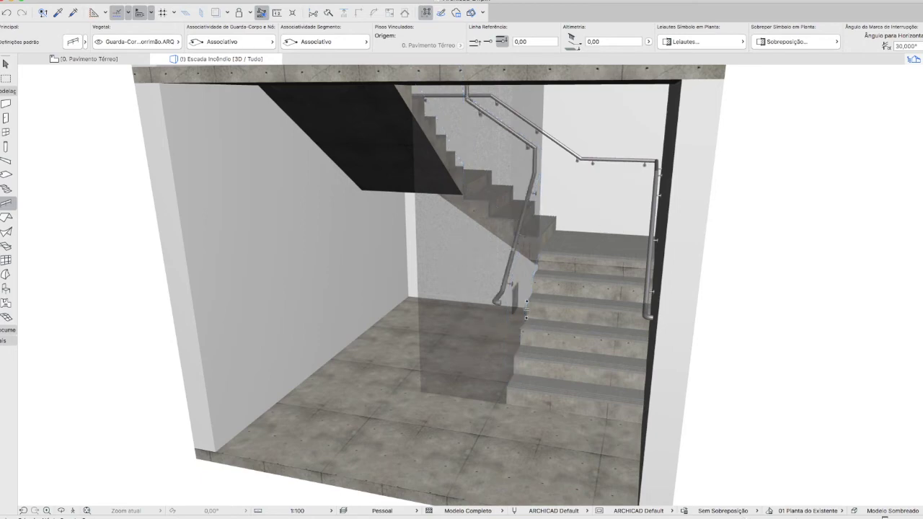
Select the inner handrail and switch its horizontal offset direction so it sits on the stair side of its reference line.
middle_click_drag(526, 306, 476, 306, "shift")
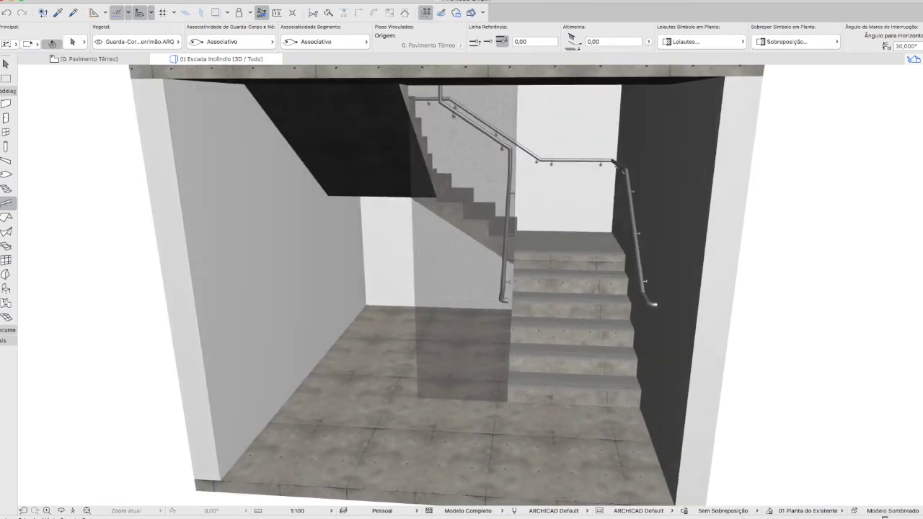
scroll(498, 288, "up", 3)
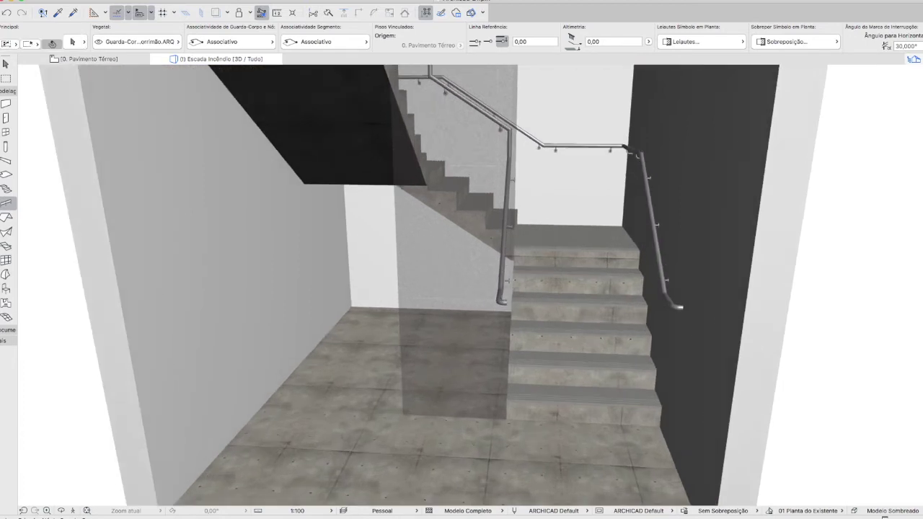
left_click(502, 301, "shift")
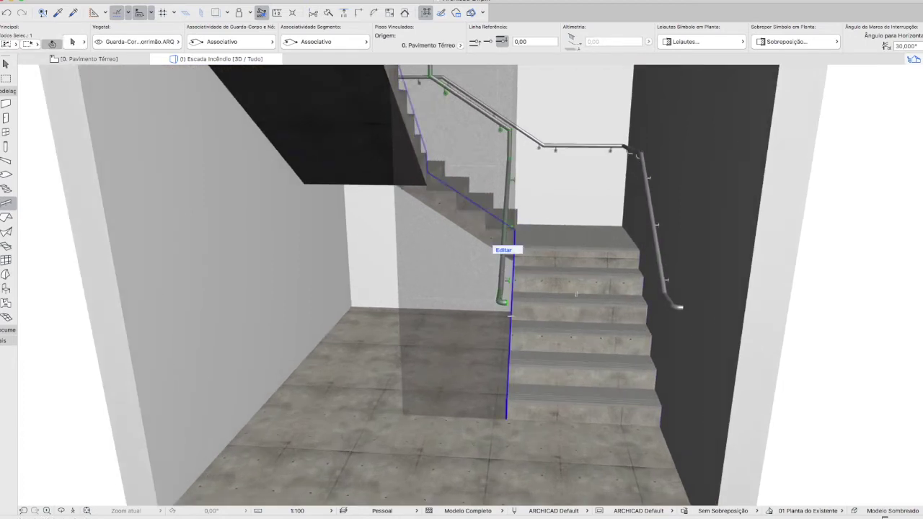
middle_click_drag(576, 294, 580, 295, "shift")
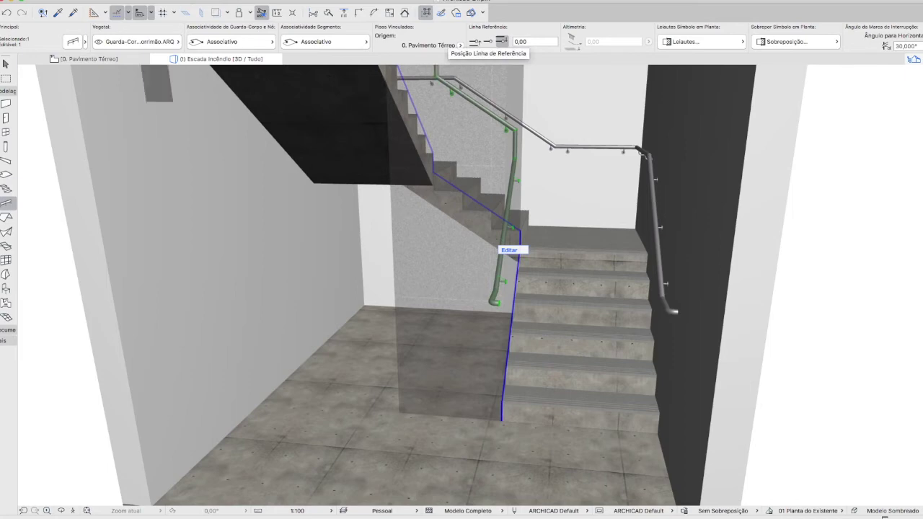
key("super+t")
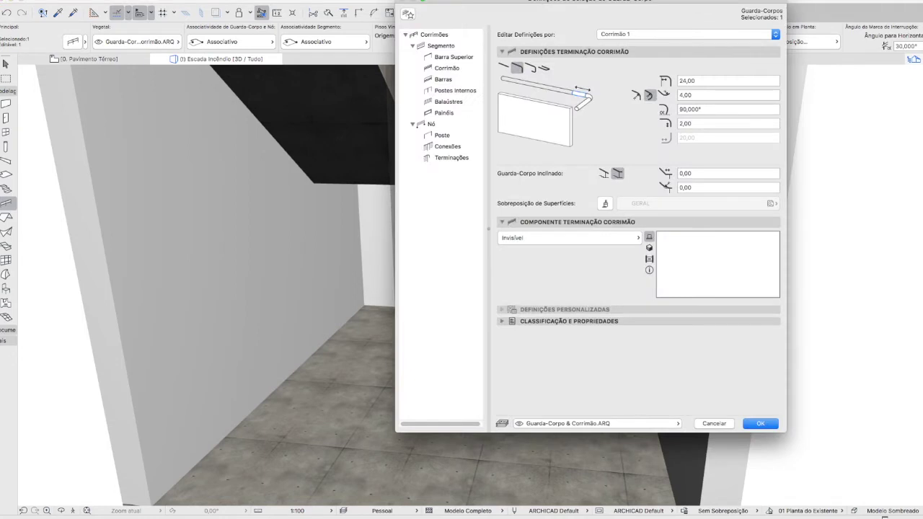
left_click(447, 68)
left_click(519, 205)
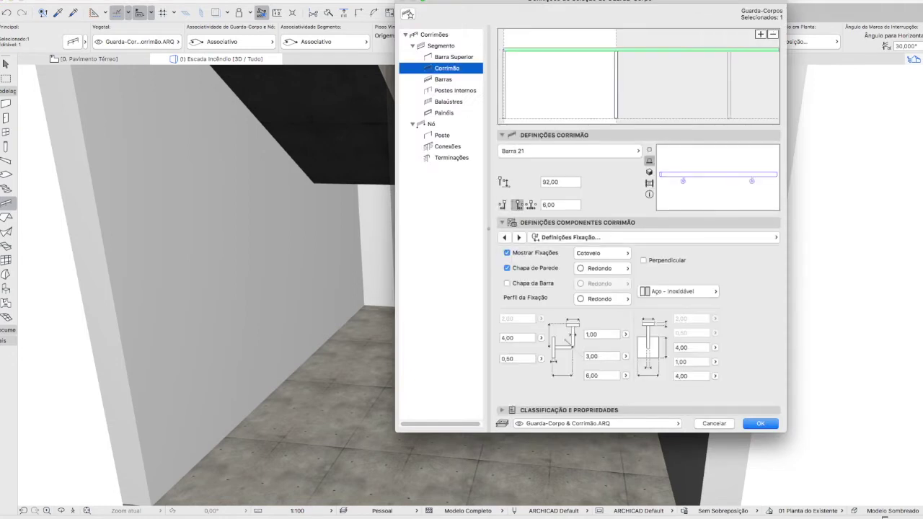
left_click(761, 424)
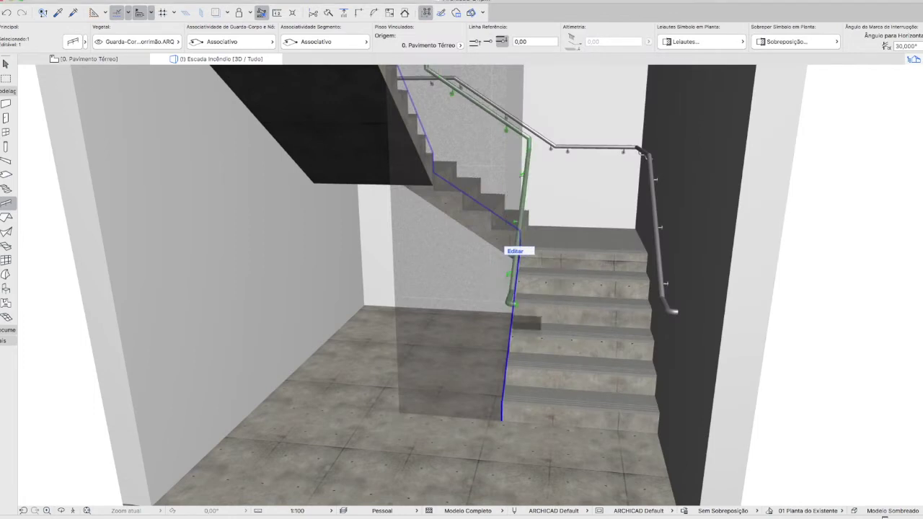
Open the inner handrail's settings and show the Terminações definitions for Corrimão 1.
scroll(520, 317, "up", 5)
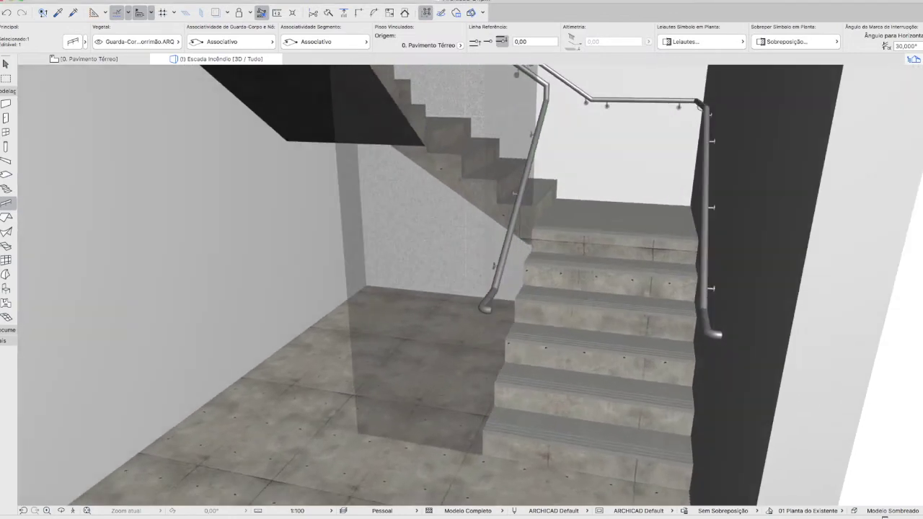
scroll(519, 317, "up", 2)
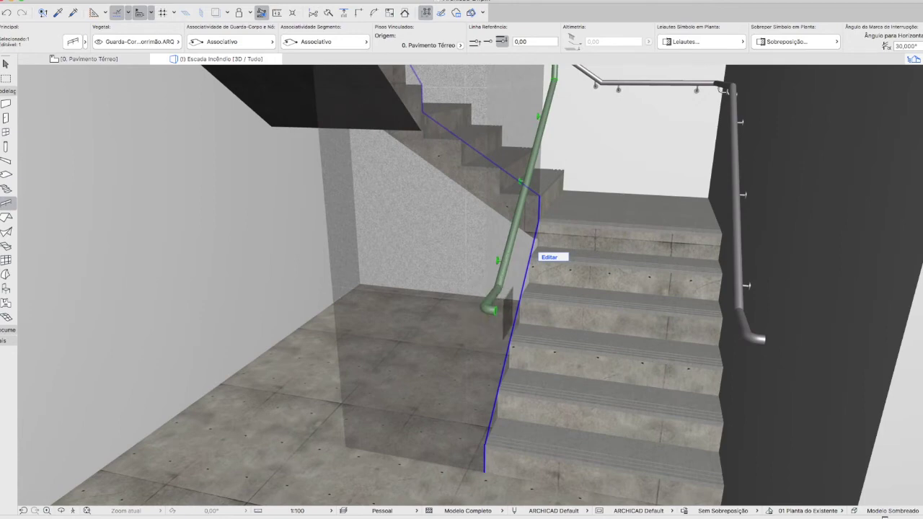
key("super+t")
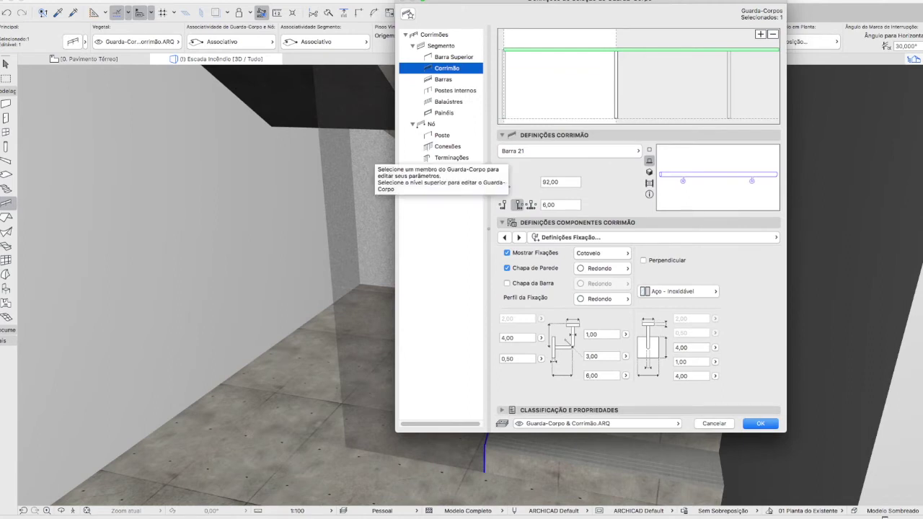
left_click(452, 157)
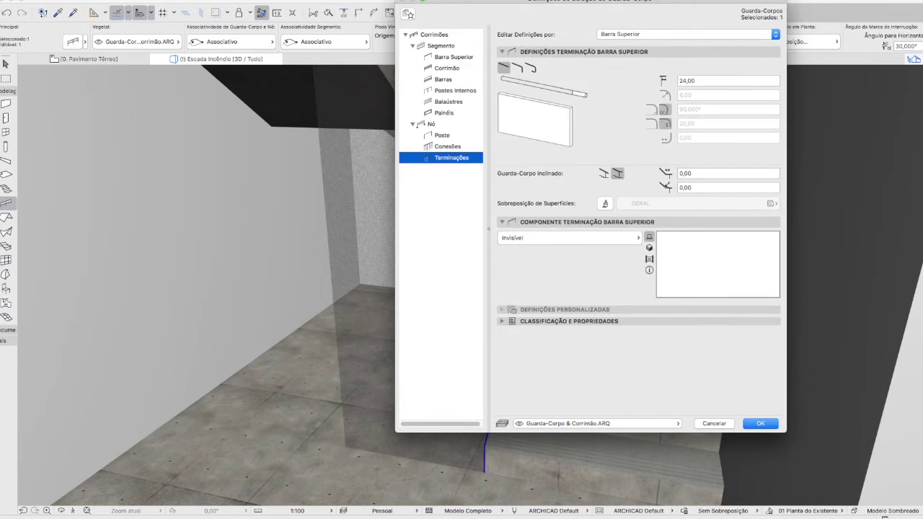
left_click(618, 35)
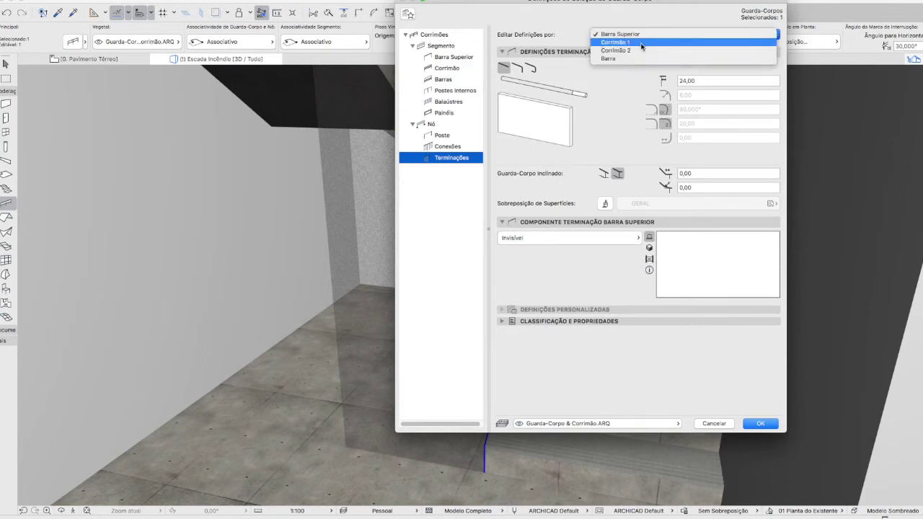
left_click(642, 43)
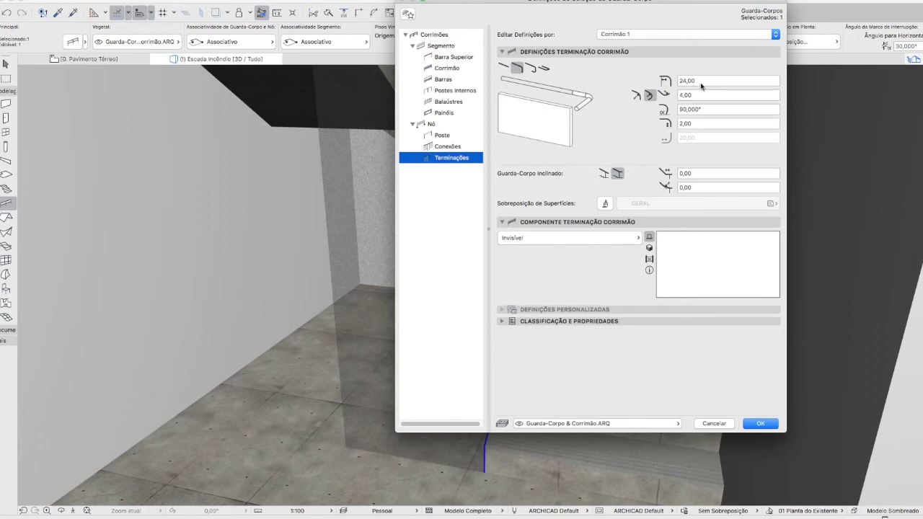
Switch the Corrimão 1 end to the third bend direction, set its extension to -6,00, and make it follow the railing's slope.
left_click(664, 96)
left_click(685, 80)
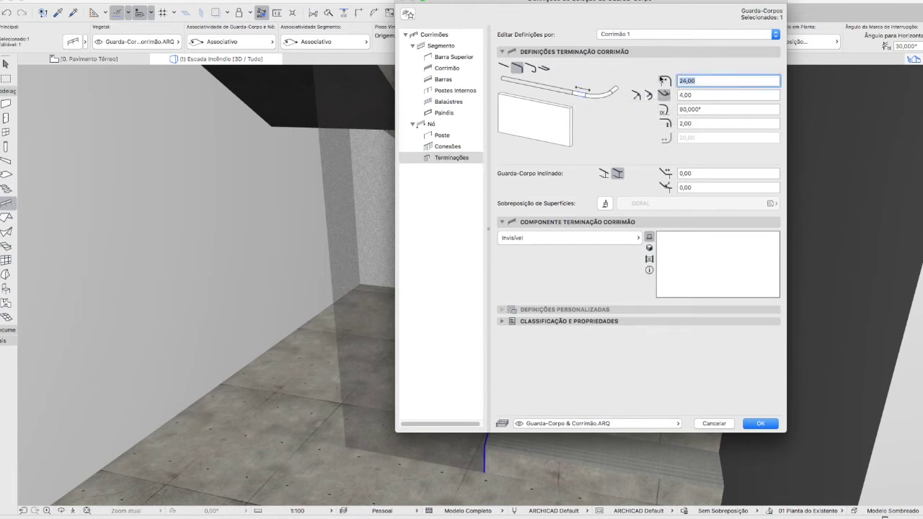
type("1")
left_click(604, 174)
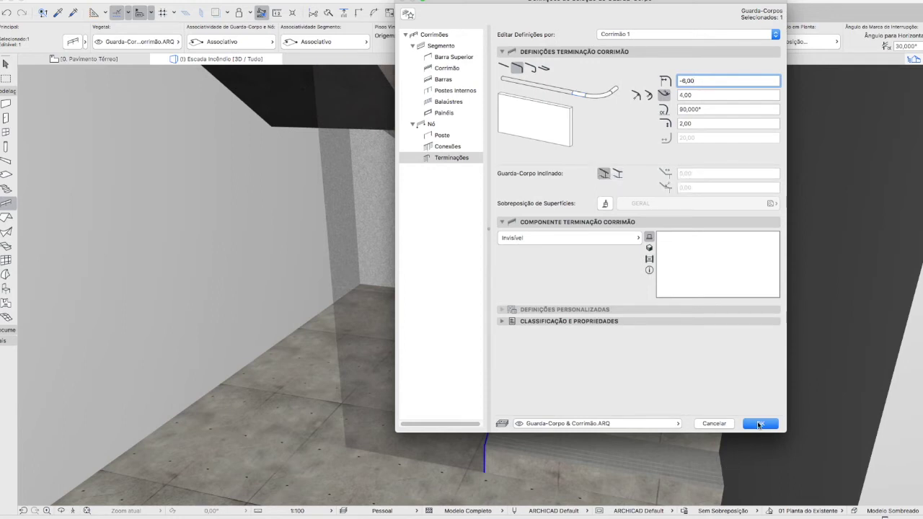
left_click(758, 424)
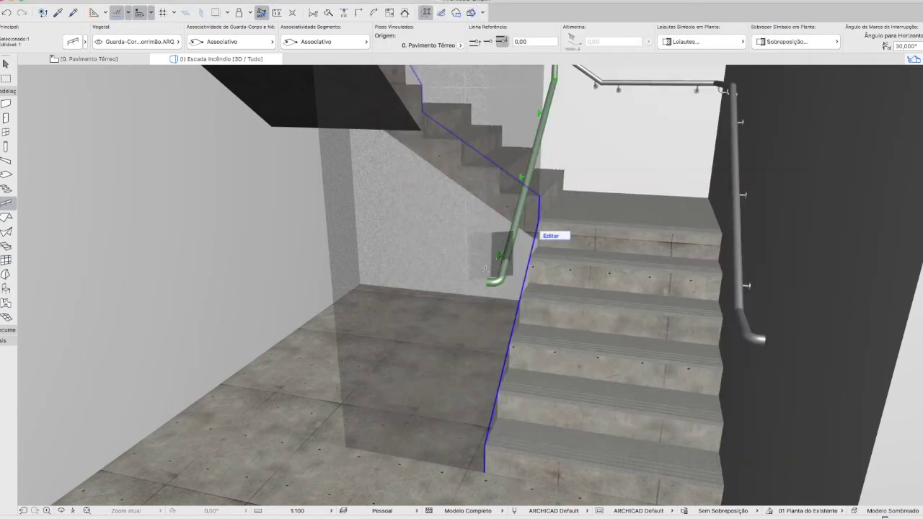
key("Escape")
Inspect the inner handrail's lower end and the whole stairwell in 3D.
scroll(492, 295, "up", 5)
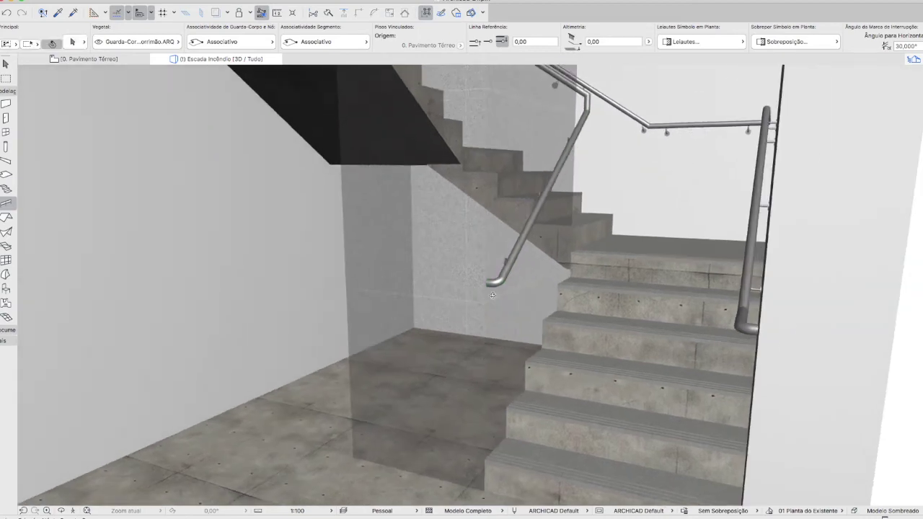
scroll(493, 295, "down", 3)
middle_click_drag(492, 295, 451, 315, "shift")
scroll(561, 298, "down", 5)
key("Escape")
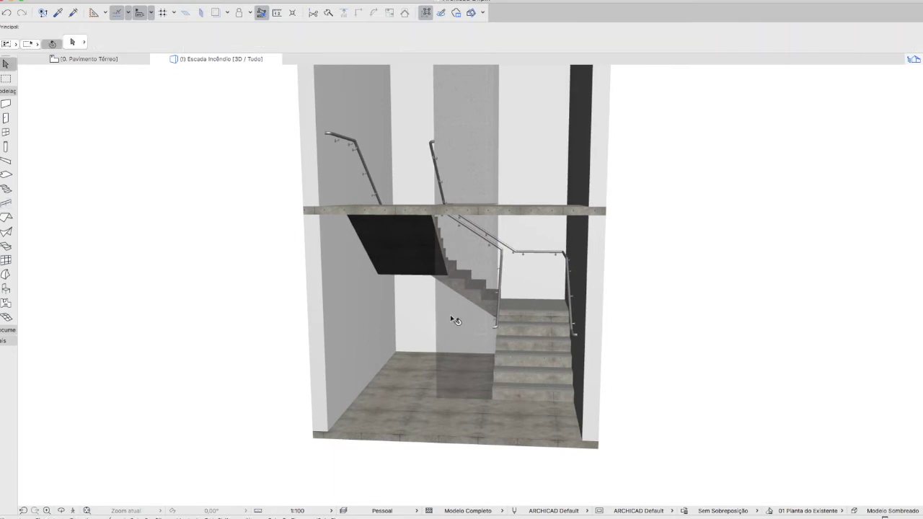
Show the fire stair in the Pavimento Térreo plan with the model view option 02 Estudo Preliminar | Planta.
left_click(99, 60)
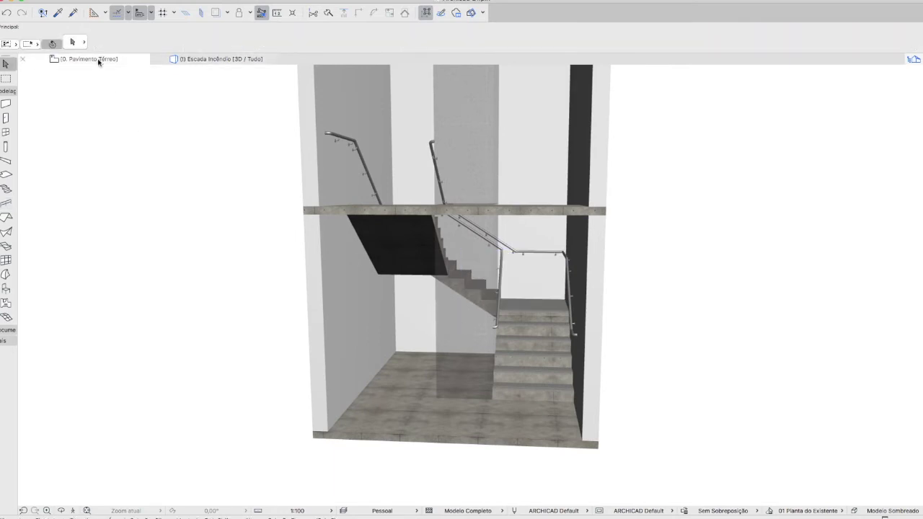
scroll(434, 292, "right", 2)
scroll(450, 377, "up", 2)
scroll(423, 195, "left", 1)
scroll(423, 195, "up", 3)
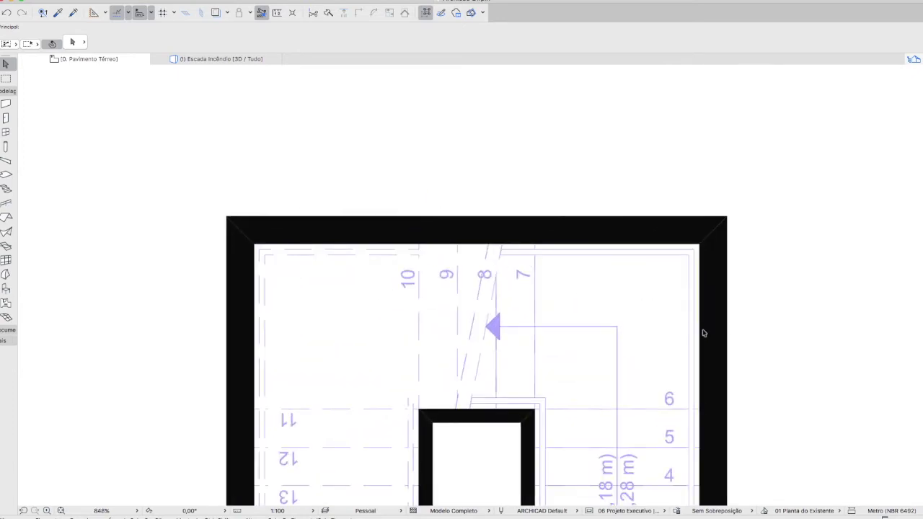
scroll(574, 429, "up", 2)
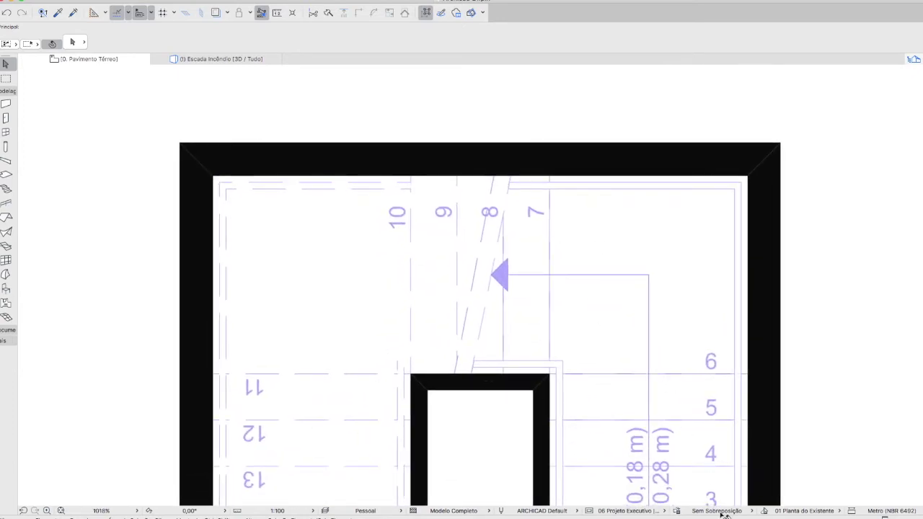
left_click(624, 512)
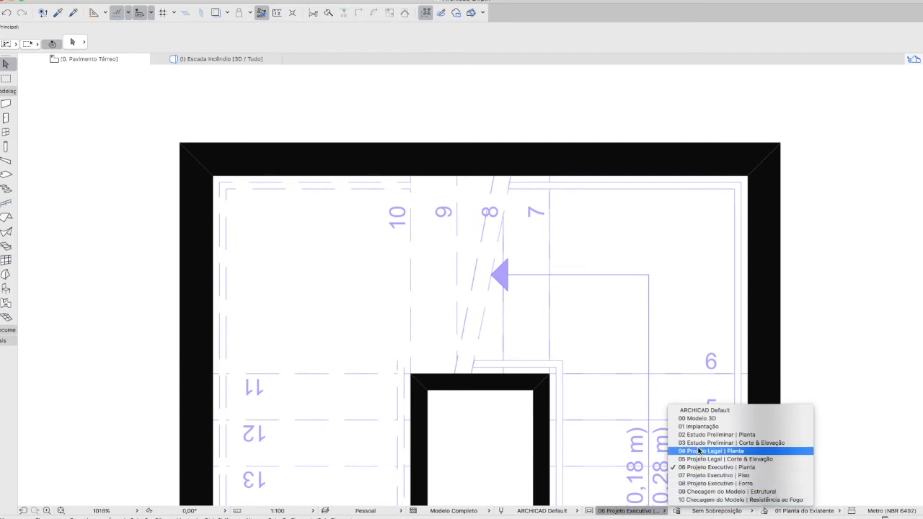
left_click(705, 436)
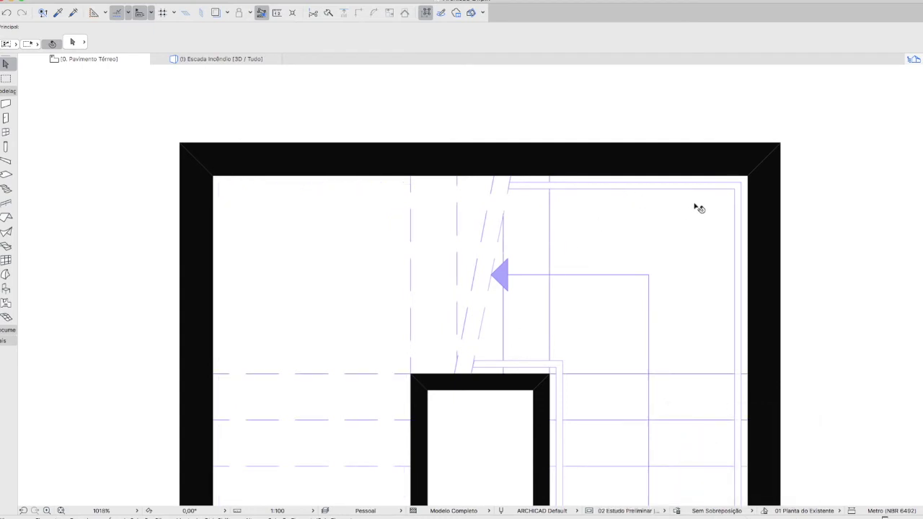
Compare the plan's stair and handrail symbols under 04 Projeto Legal | Planta, and return to 06 Projeto Executivo | Planta.
left_click(625, 511)
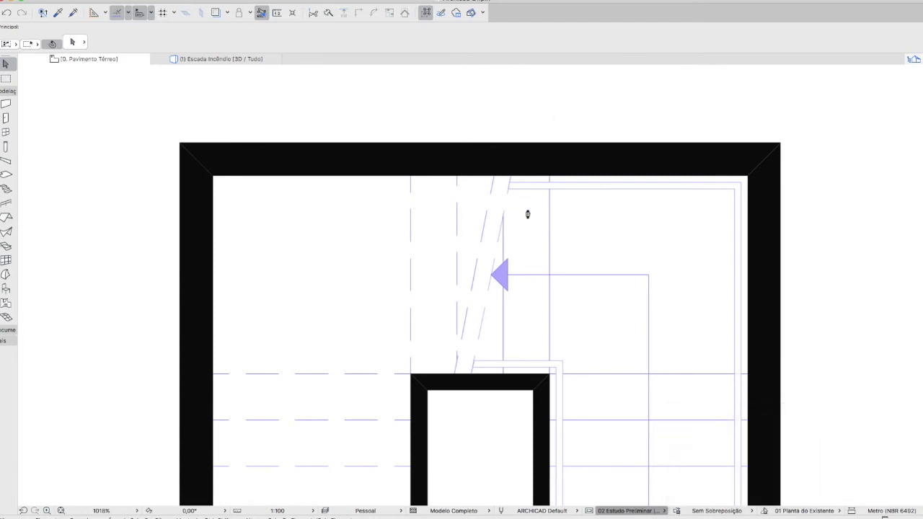
left_click(733, 452)
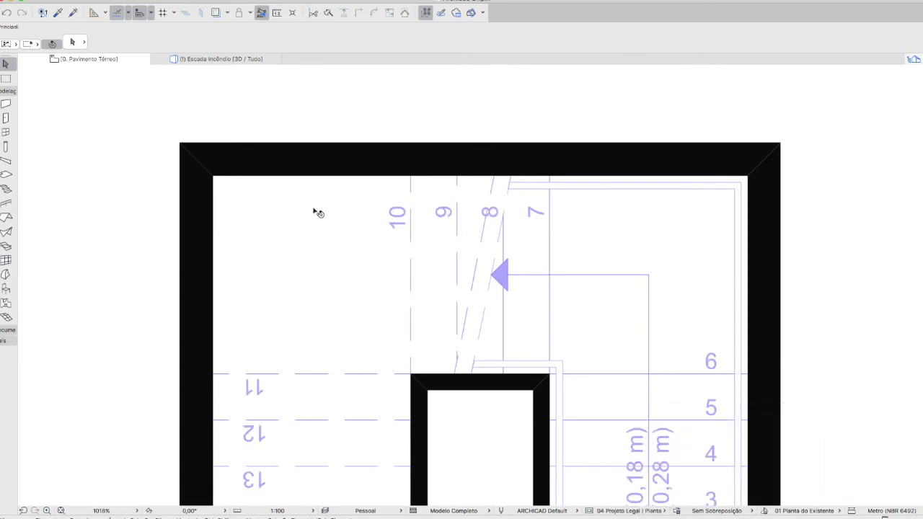
left_click(642, 511)
key("Return")
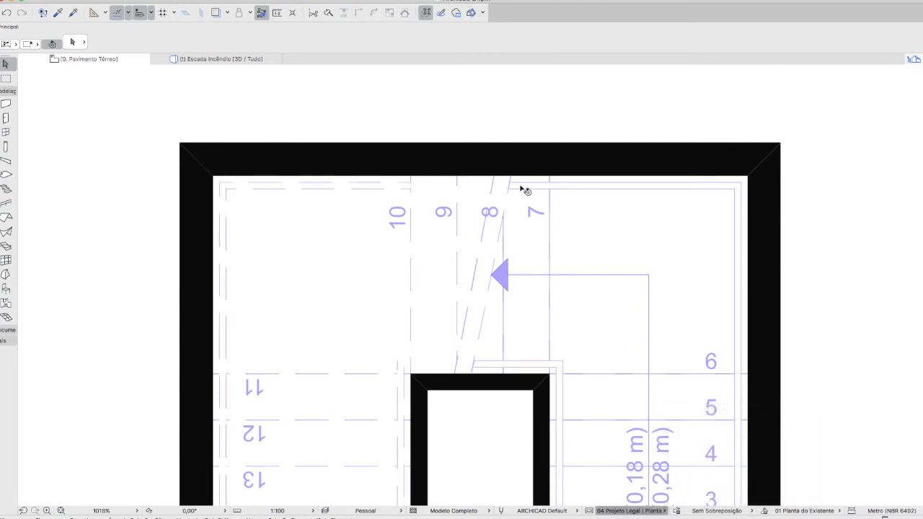
middle_click_drag(273, 244, 396, 299)
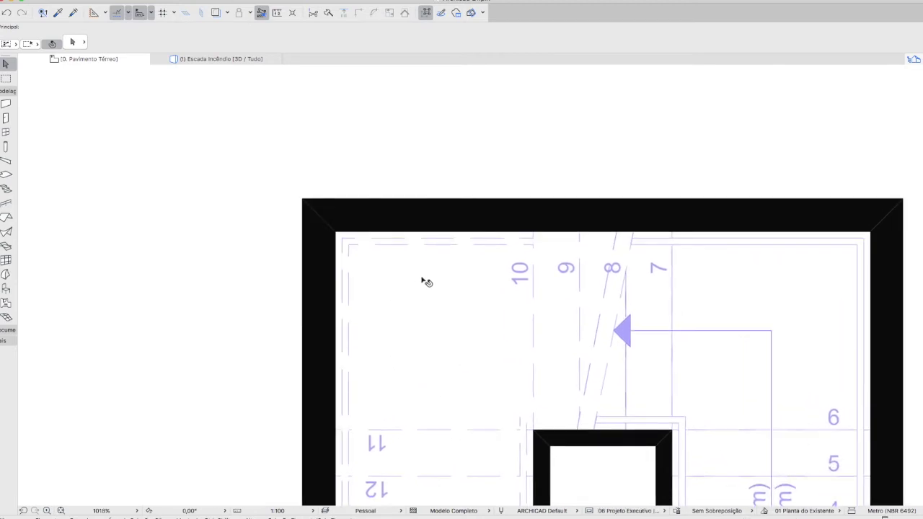
middle_click_drag(638, 304, 577, 298)
scroll(579, 217, "down", 5)
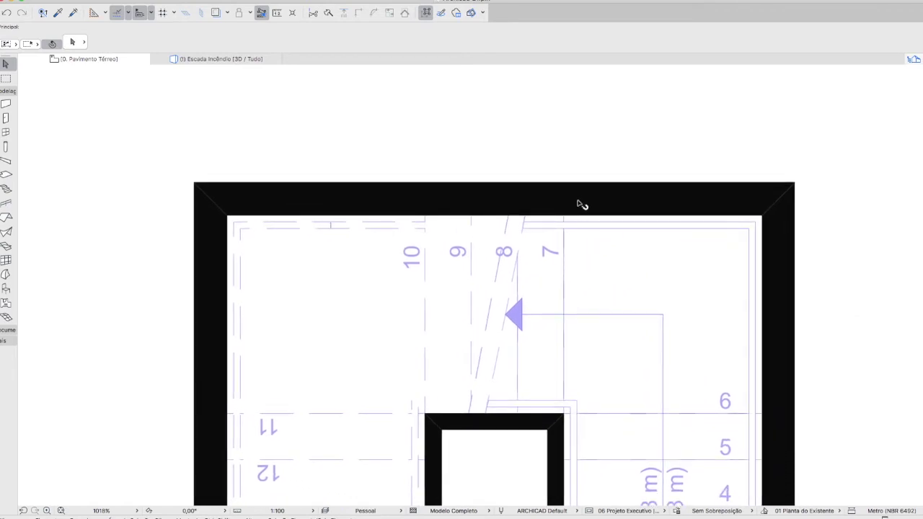
From the 3D view, set the Pavimento Térreo storey height to 306 and accept the change despite the affected stair.
key("F3")
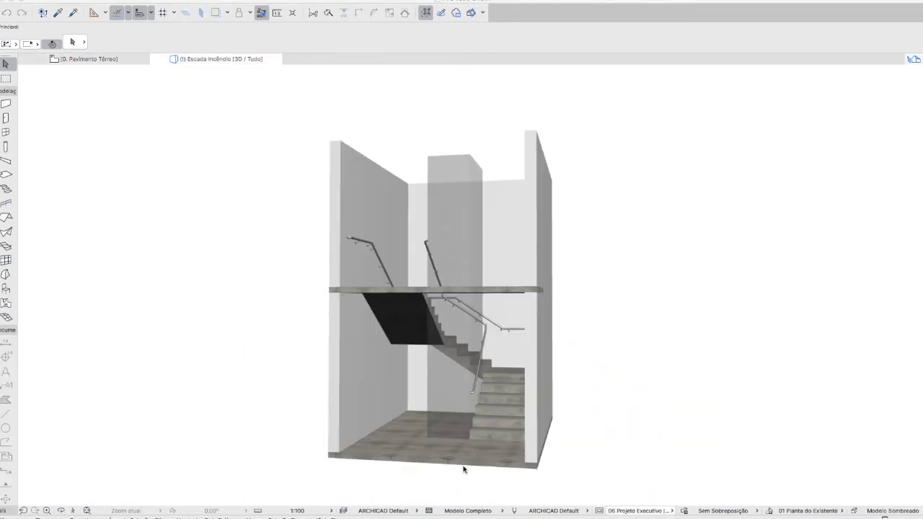
scroll(458, 390, "up", 2)
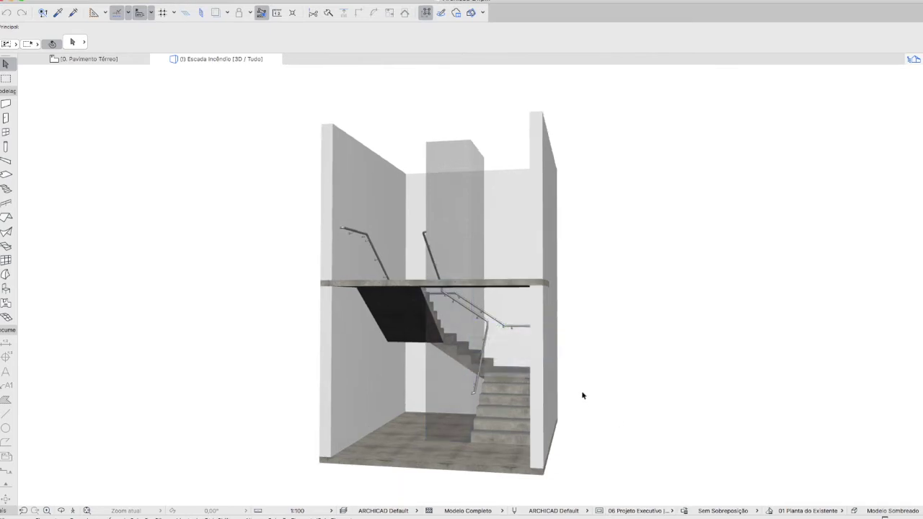
mouse_move(362, 433)
middle_mouse_down("shift")
mouse_move(404, 434)
mouse_move(346, 434)
middle_mouse_up("shift")
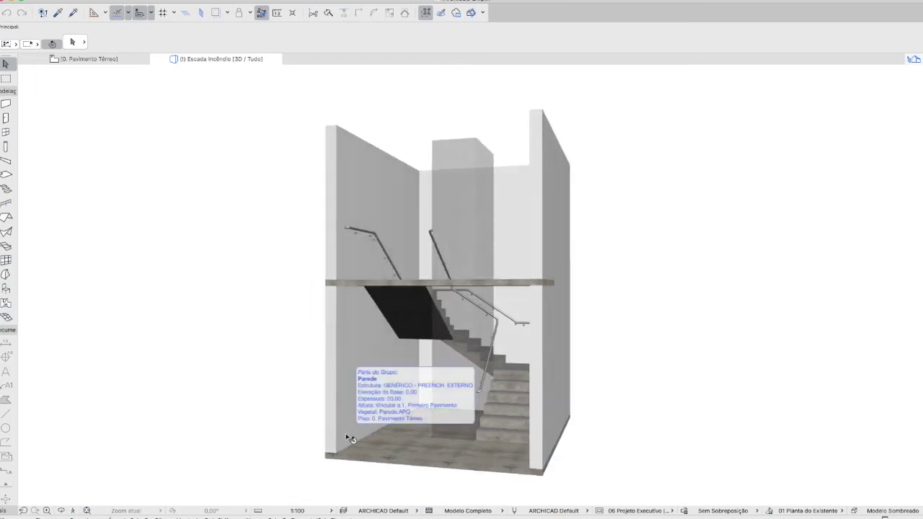
key("super+7")
key("Tab")
key("Tab")
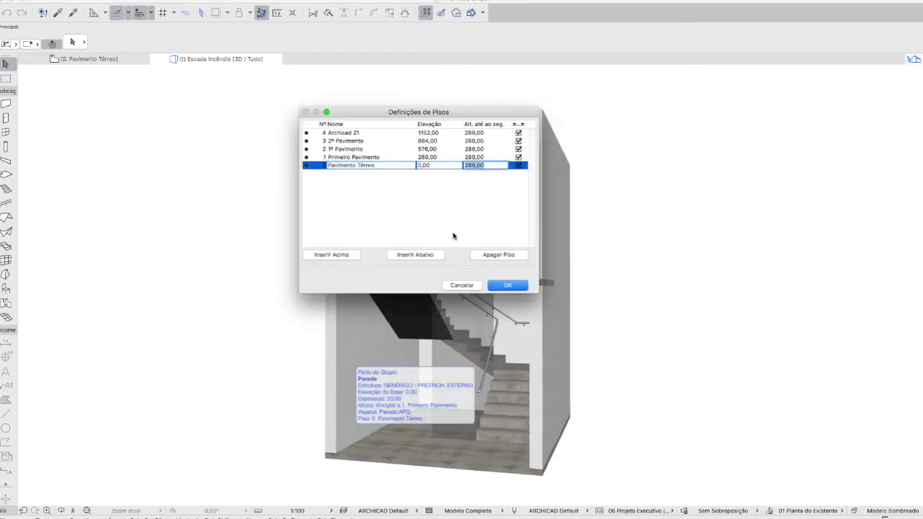
type("306")
key("Return")
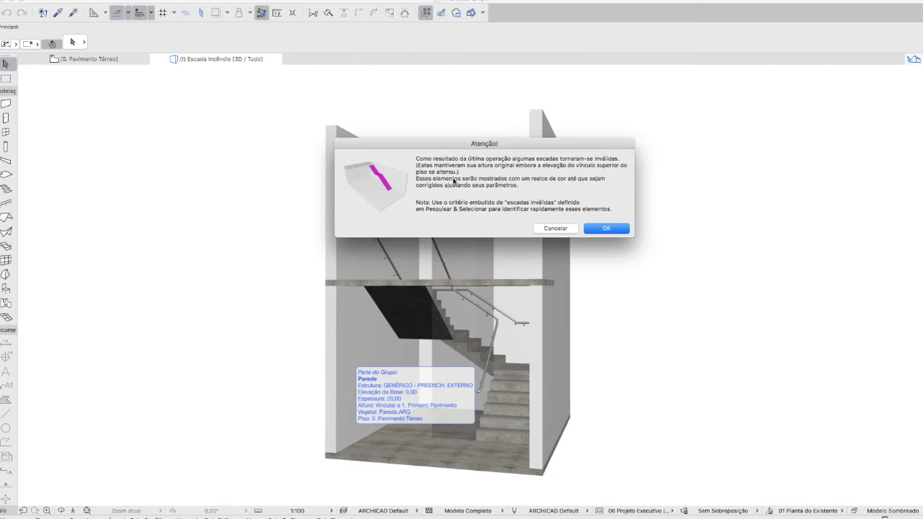
left_click(607, 232)
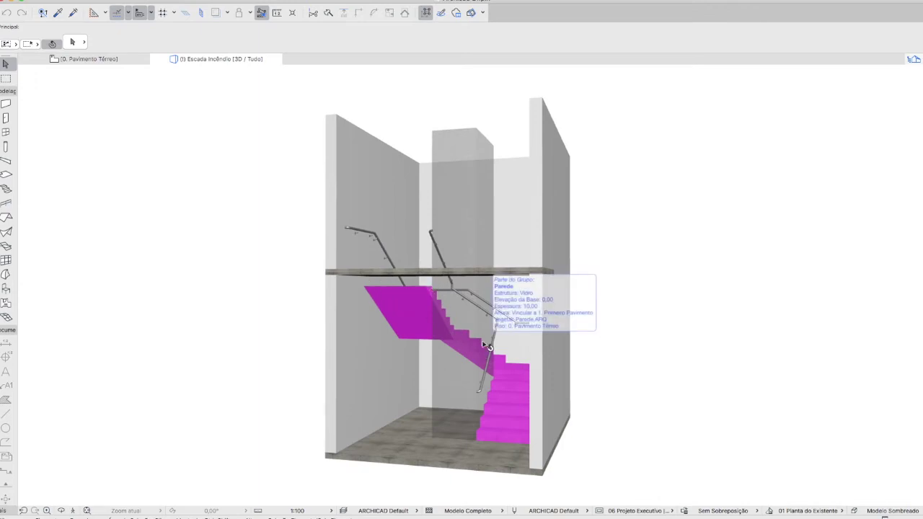
Examine the highlighted fire stair in the ground-floor plan and return to the 3D view.
key("F2")
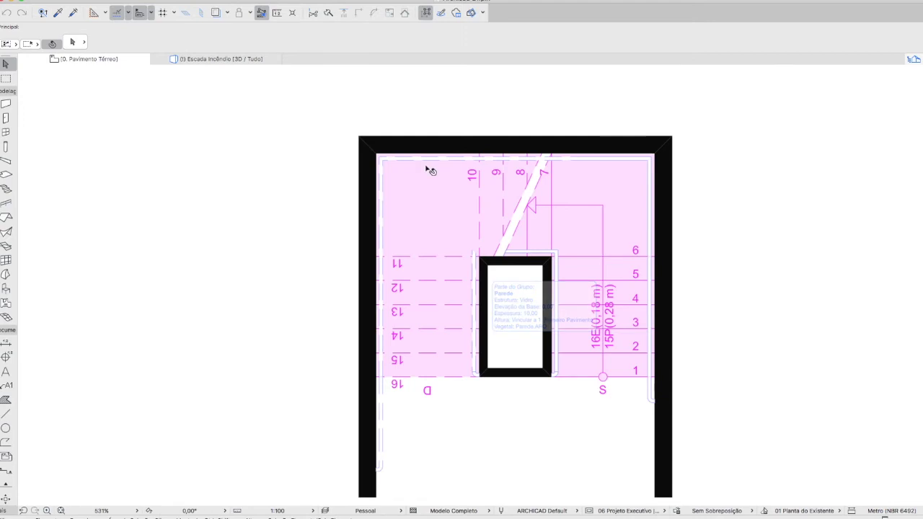
left_click(551, 200)
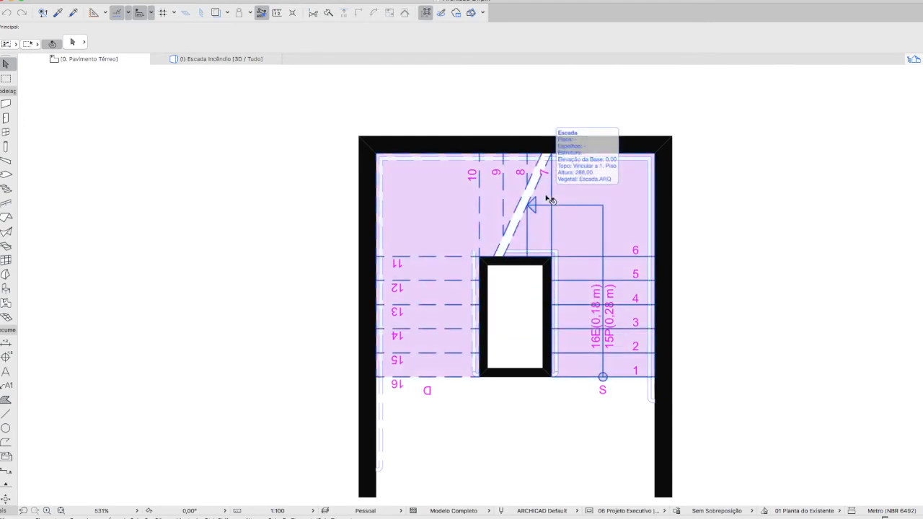
key("F3")
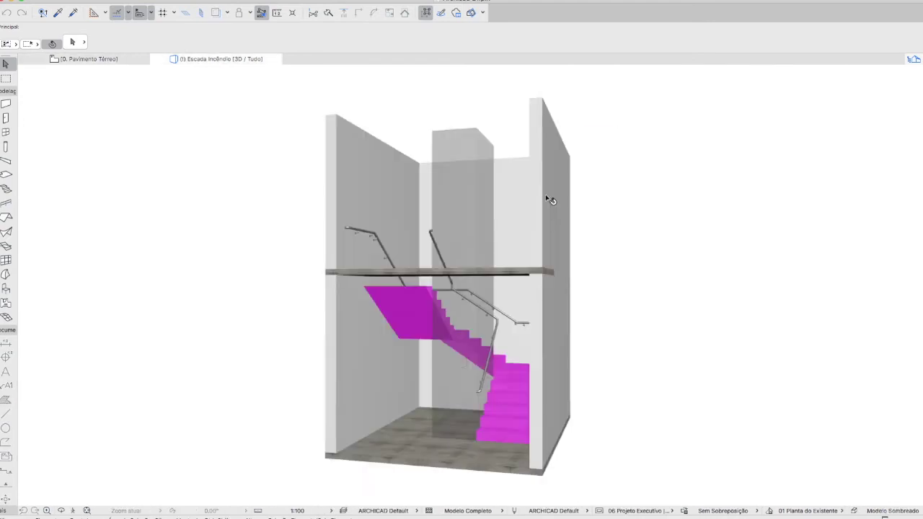
Set the fire stair's top offset from Primeiro Pavimento to 0,00, deselect it, and show the updated stair in plan.
left_click(421, 315)
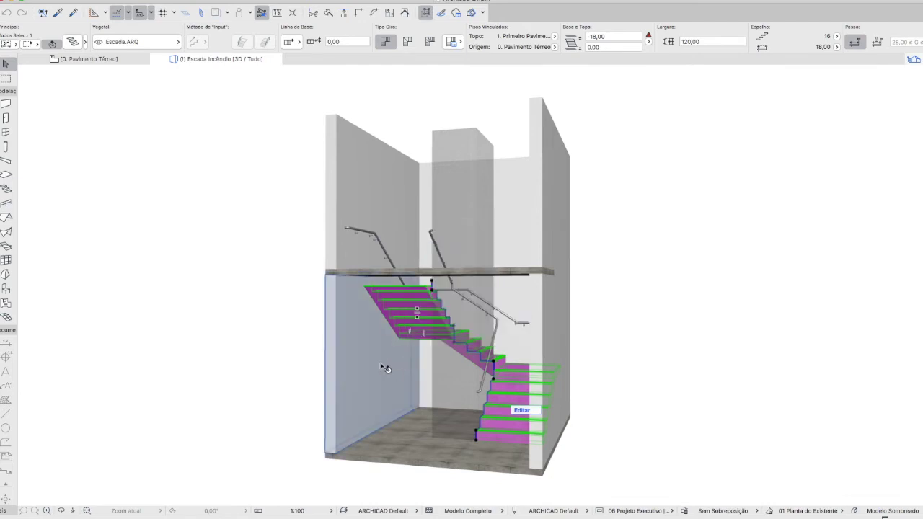
scroll(375, 297, "up", 2)
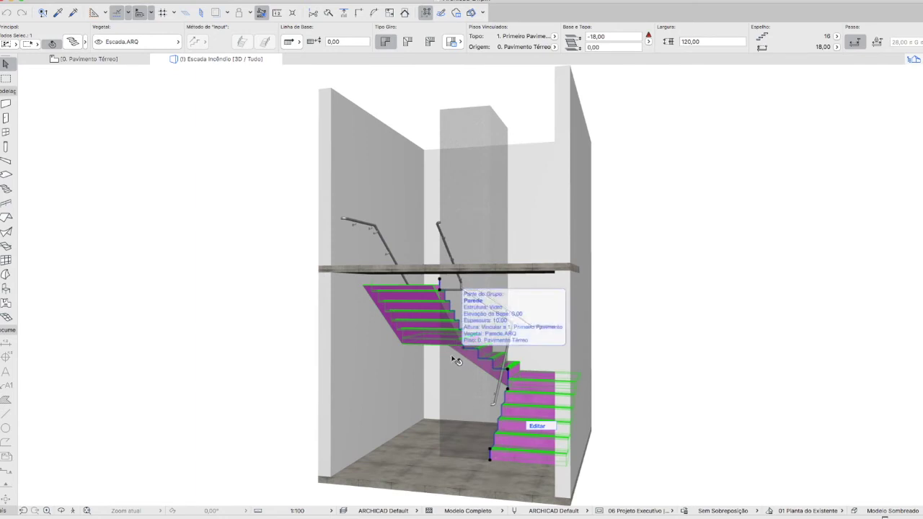
left_click_drag(612, 37, 570, 39)
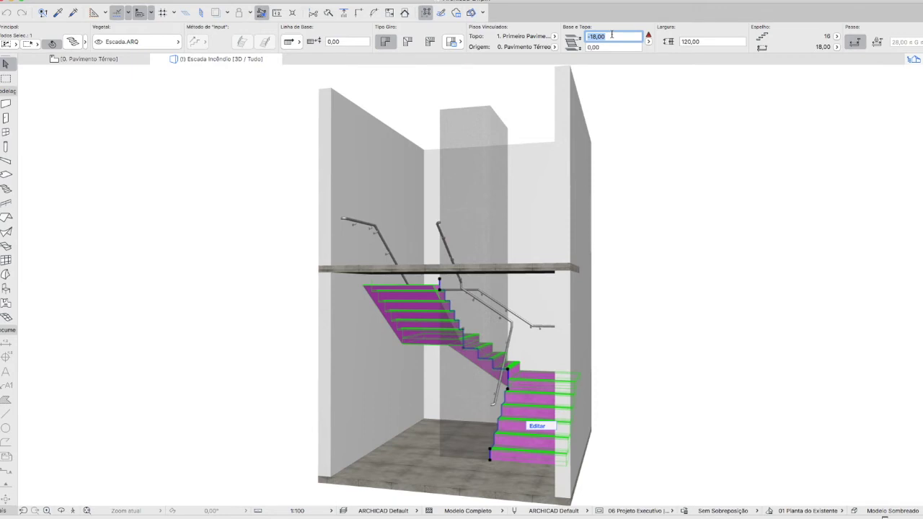
type("0")
key("Return")
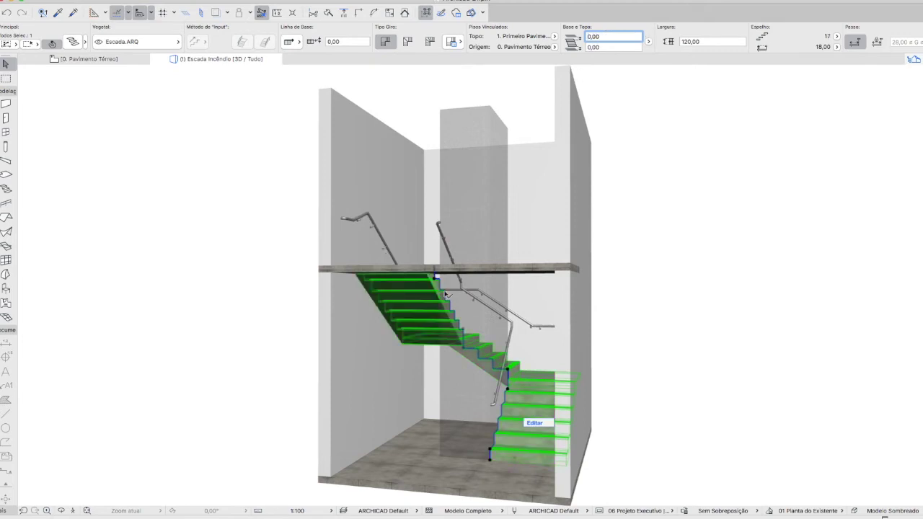
key("Escape")
key("F2")
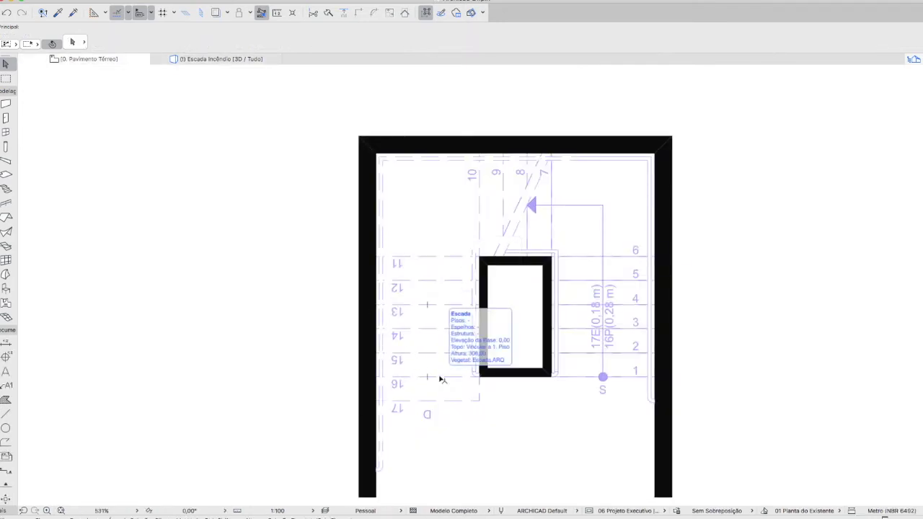
Examine the fire stair and its handrails in 3D from several angles, and return to the ground-floor plan.
key("F3")
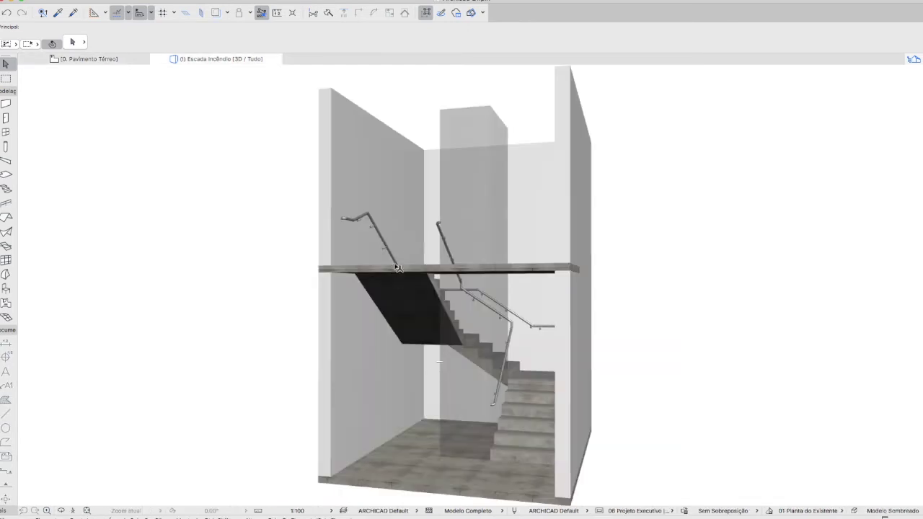
scroll(381, 240, "up", 2)
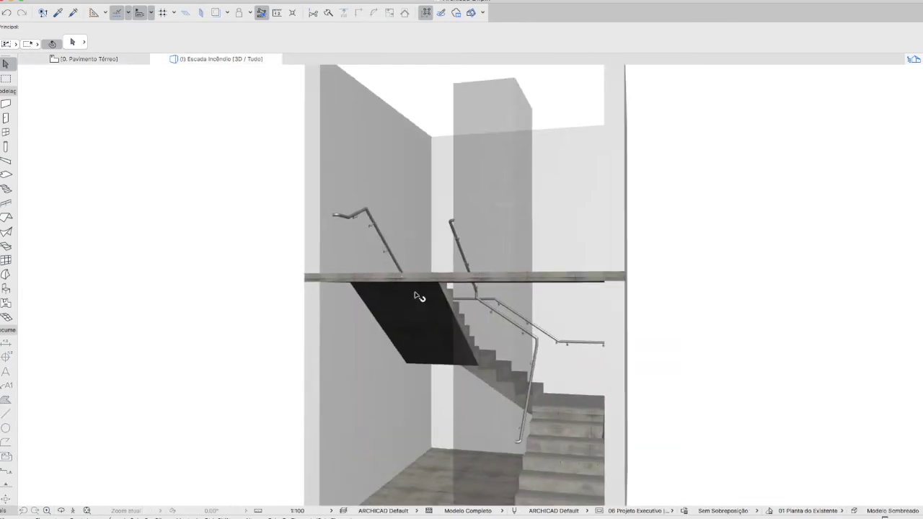
left_click(350, 218)
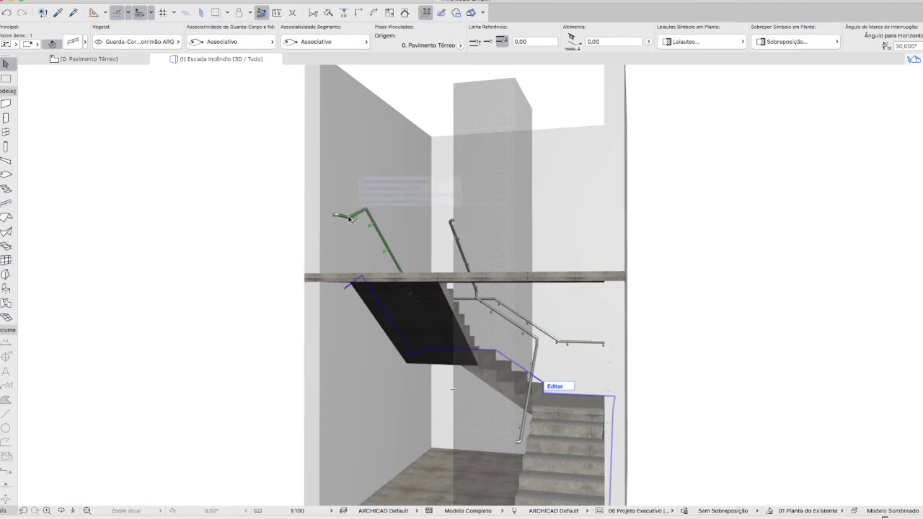
left_click(349, 286)
middle_click_drag(344, 259, 342, 297, "shift")
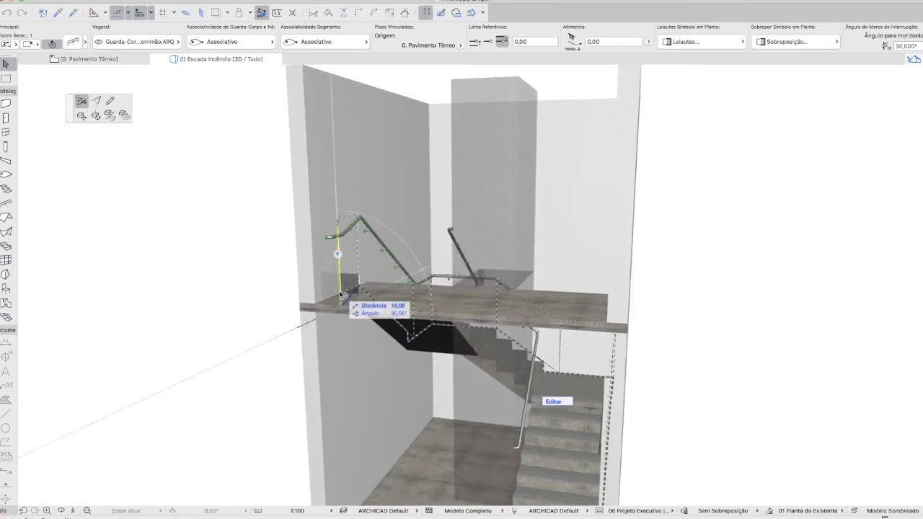
key("Escape")
middle_click_drag(370, 338, 391, 237, "shift")
key("Escape")
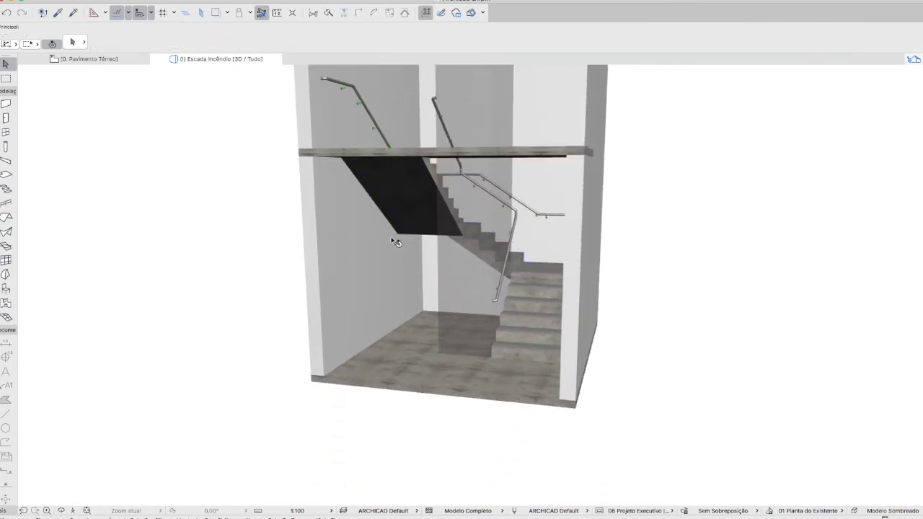
middle_click_drag(629, 195, 418, 223, "shift")
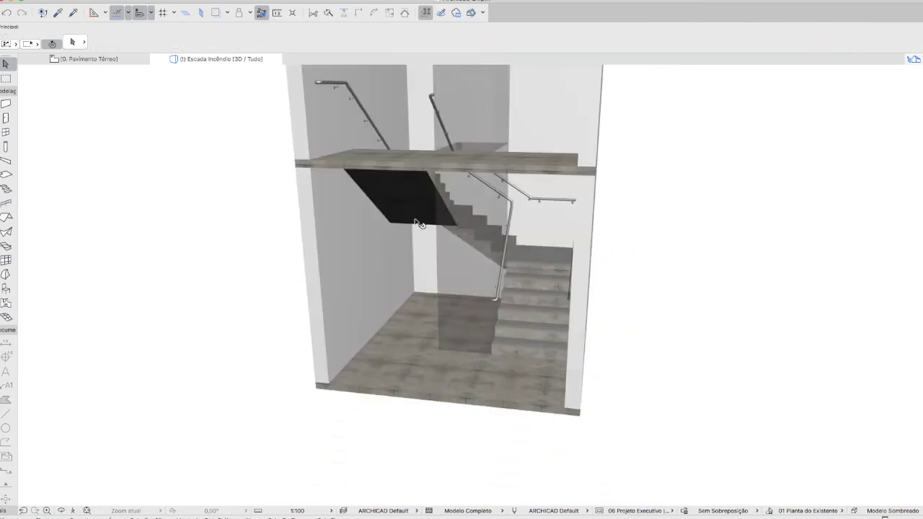
key("F2")
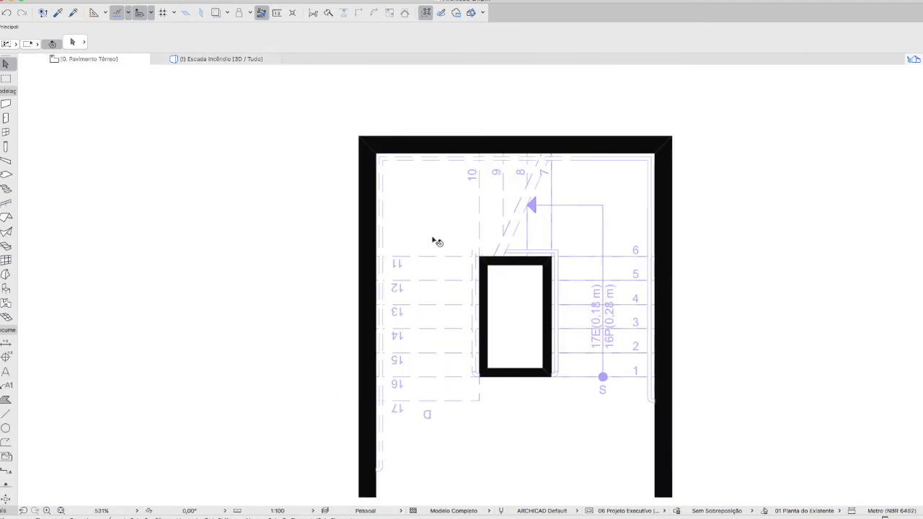
Extend the fire stair's start to align with riser 17, pull its end back to the core wall's outer edge, and check it in 3D.
left_click(505, 346)
scroll(557, 413, "down", 2)
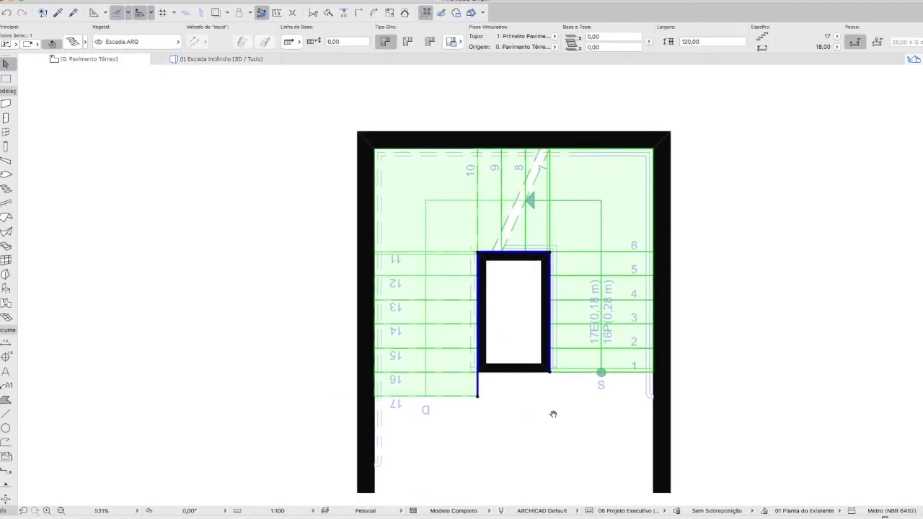
left_click(549, 370)
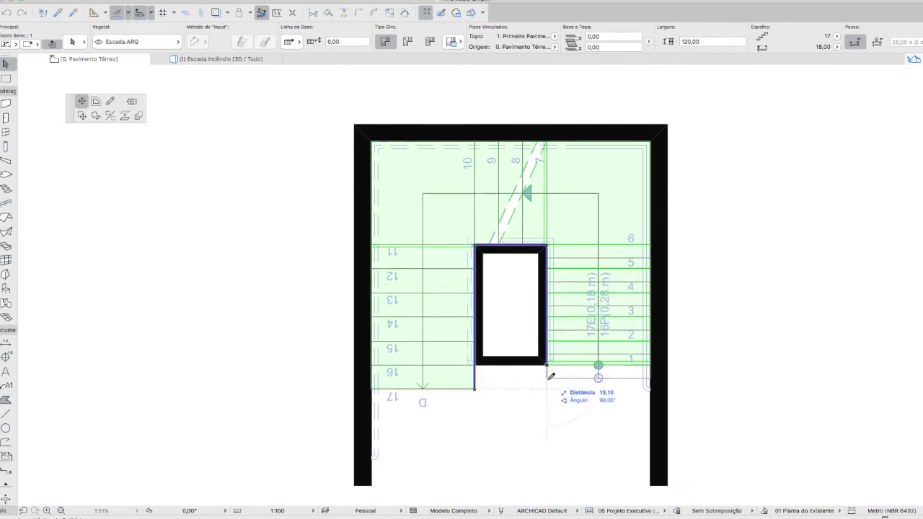
left_click(549, 388)
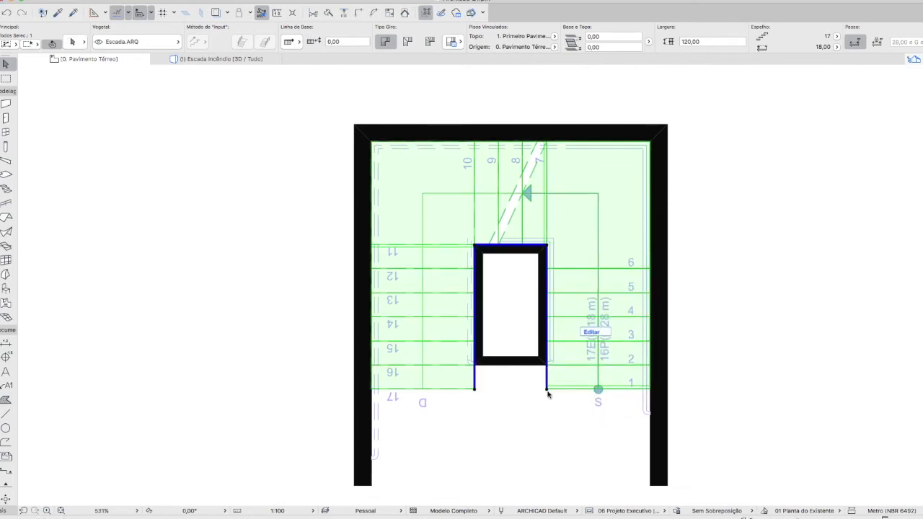
left_click(476, 391)
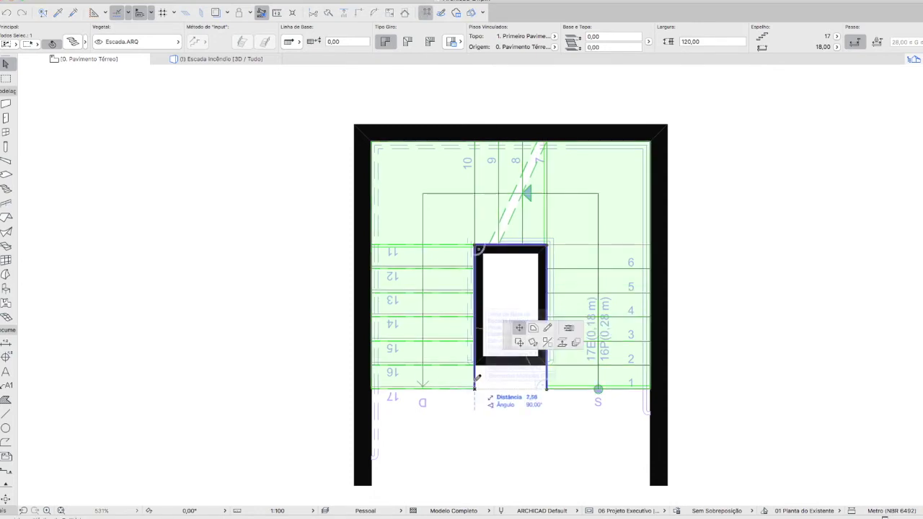
left_click(476, 366)
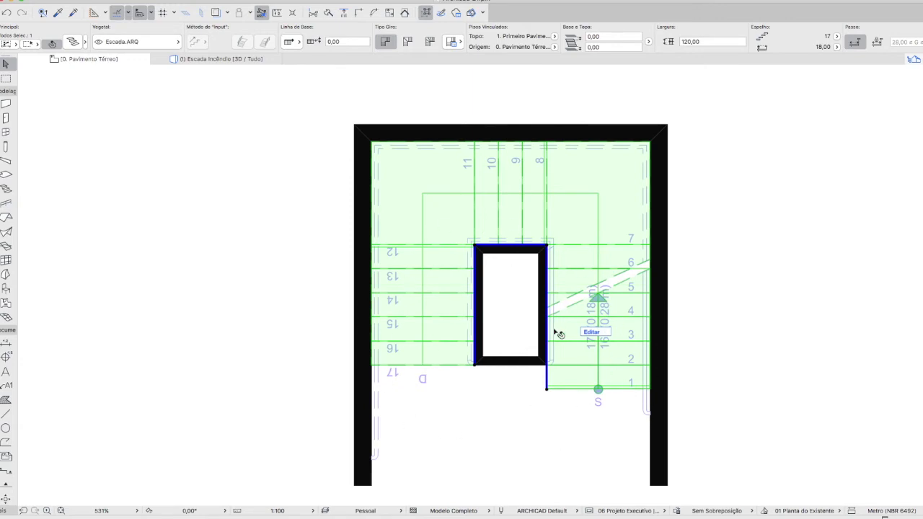
key("F3")
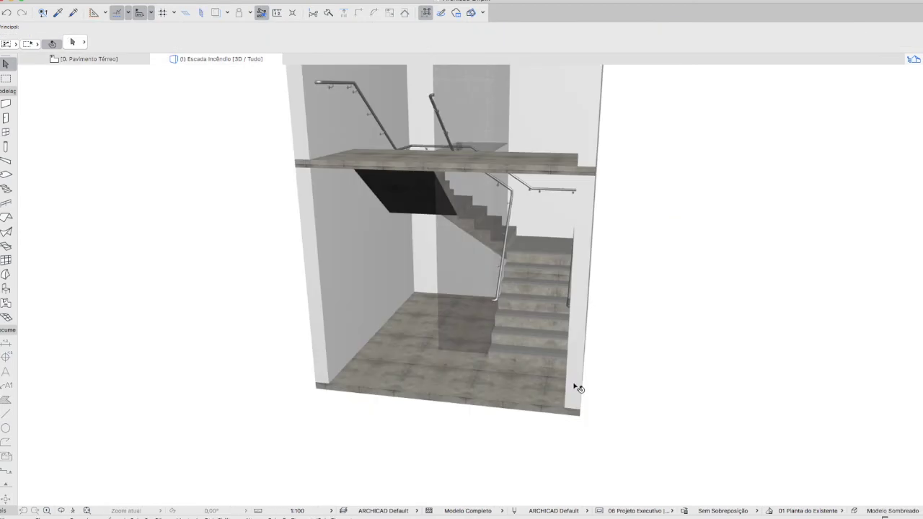
middle_click_drag(576, 386, 469, 366, "shift")
key("F2")
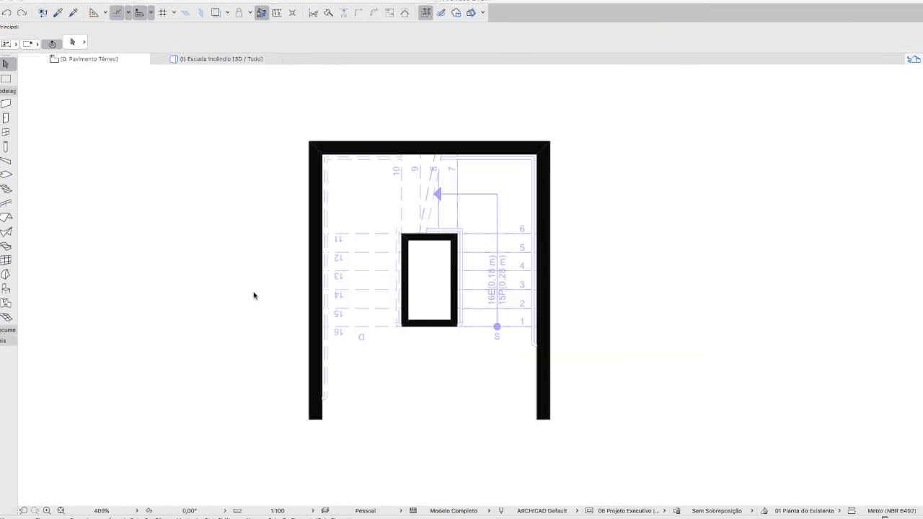
Chamfer the corners between the three outer stairwell walls on the ground floor with a value of 50,00.
scroll(254, 311, "up", 2)
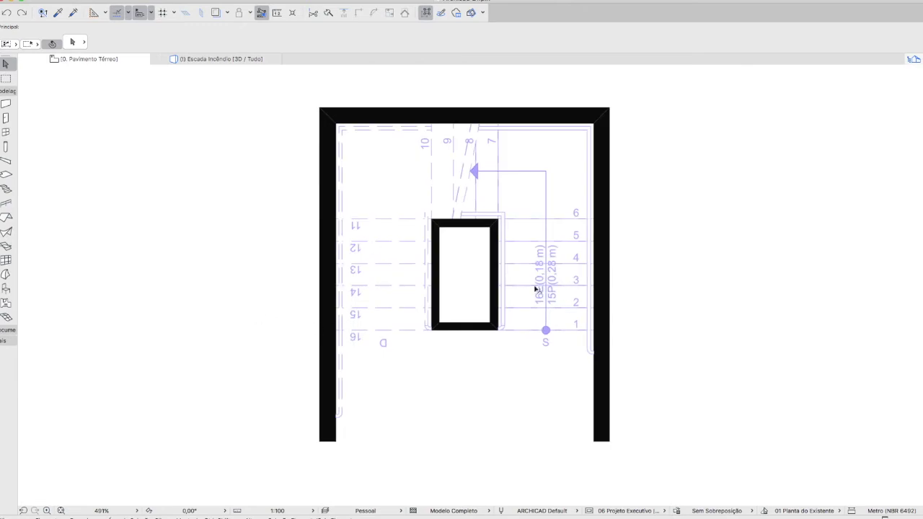
middle_click_drag(509, 316, 529, 317)
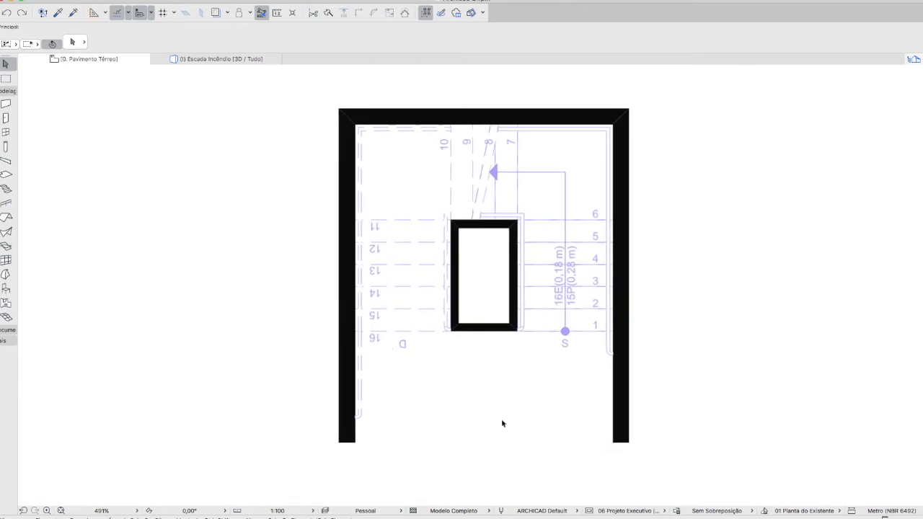
left_click(620, 191)
left_click(575, 122, "shift")
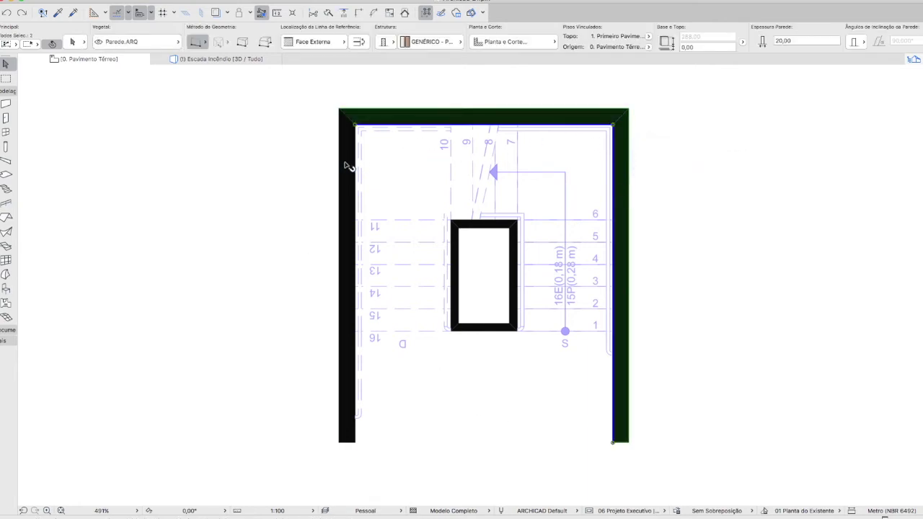
left_click(352, 171, "shift")
key("super+alt+f")
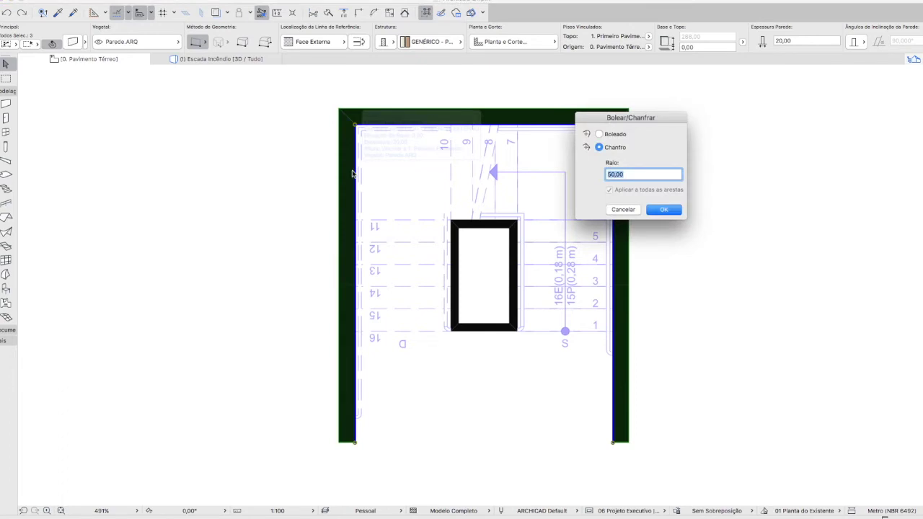
key("Return")
key("Escape")
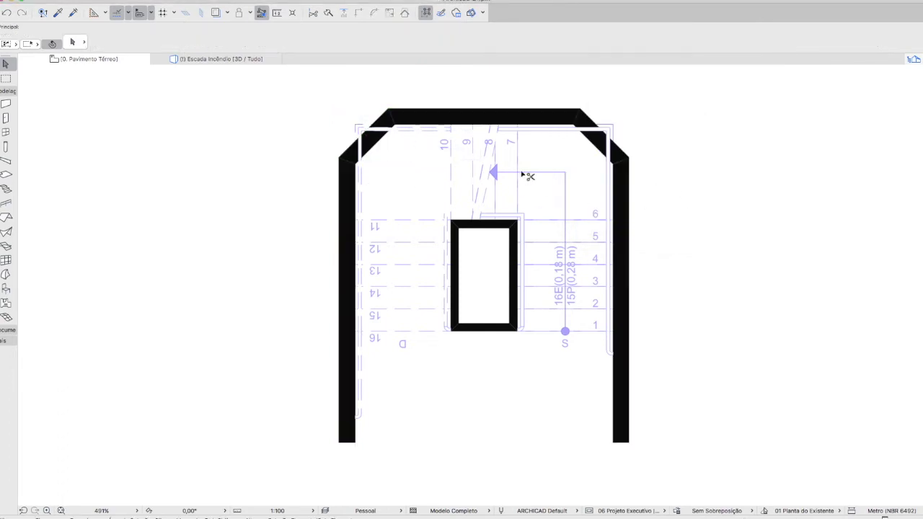
Apply the same chamfer to the outer stairwell walls on Primeiro Pavimento, return to Pavimento Térreo, and check the walls in 3D.
key("super+Up")
left_click(622, 154)
key("super+a")
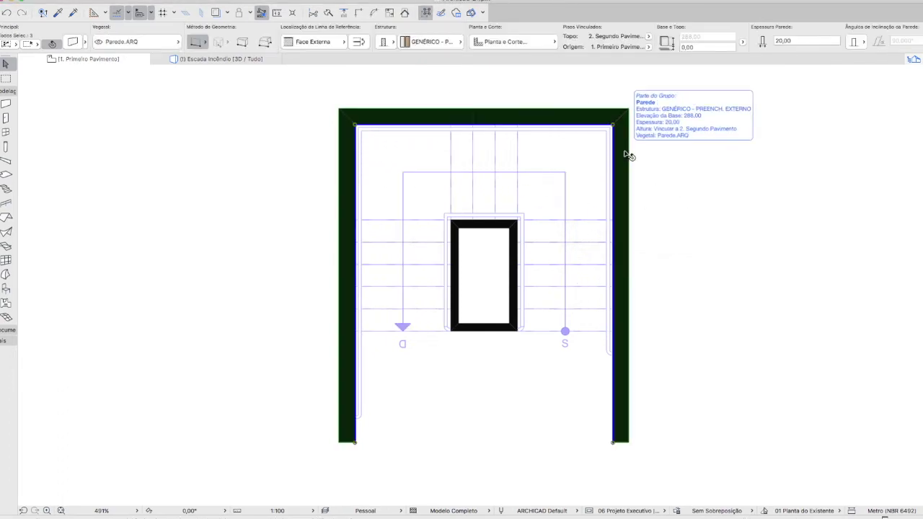
key("super+alt+f")
key("Return")
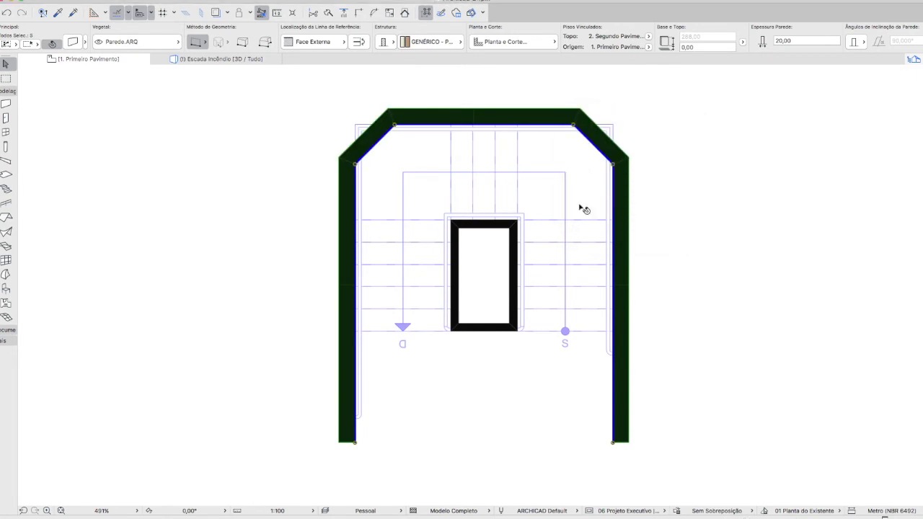
key("Escape")
key("super+Down")
key("F3")
middle_click_drag(584, 298, 602, 282, "shift")
key("F2")
Chamfer only the fire stair's outer landing corner between risers 6 and 7 by 50,00, and check the handrail there.
left_click(608, 287)
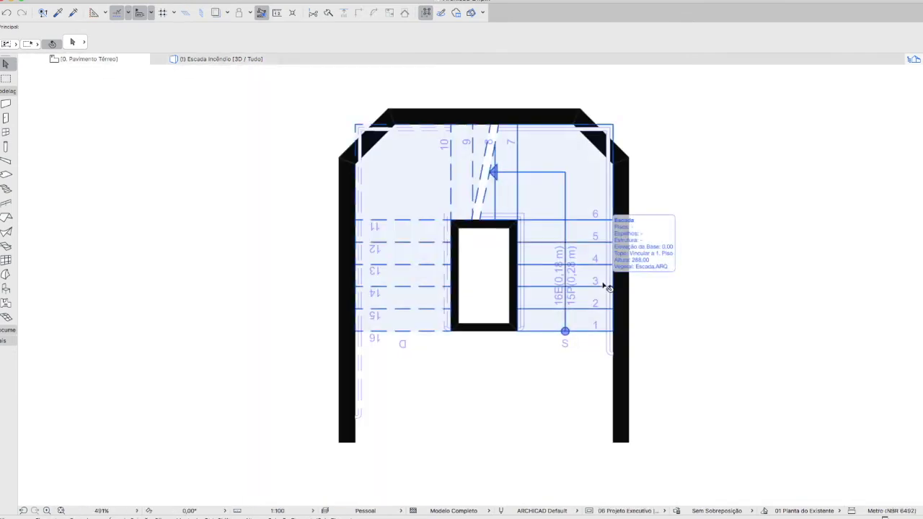
key("Escape")
middle_click_drag(552, 180, 539, 184)
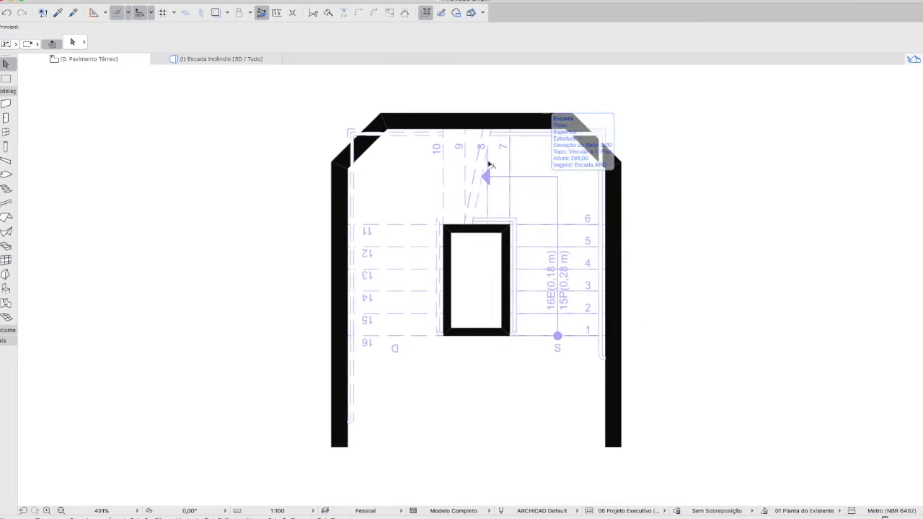
left_click(559, 163)
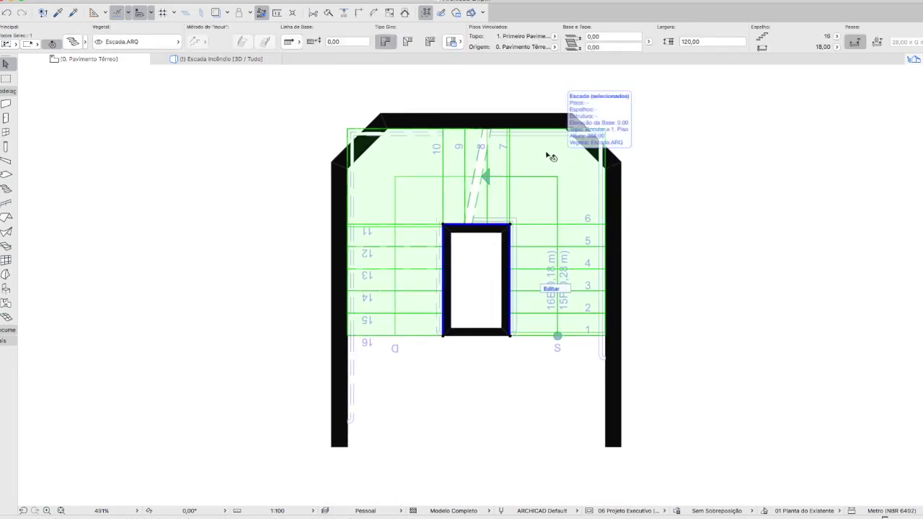
scroll(504, 94, "up", 2)
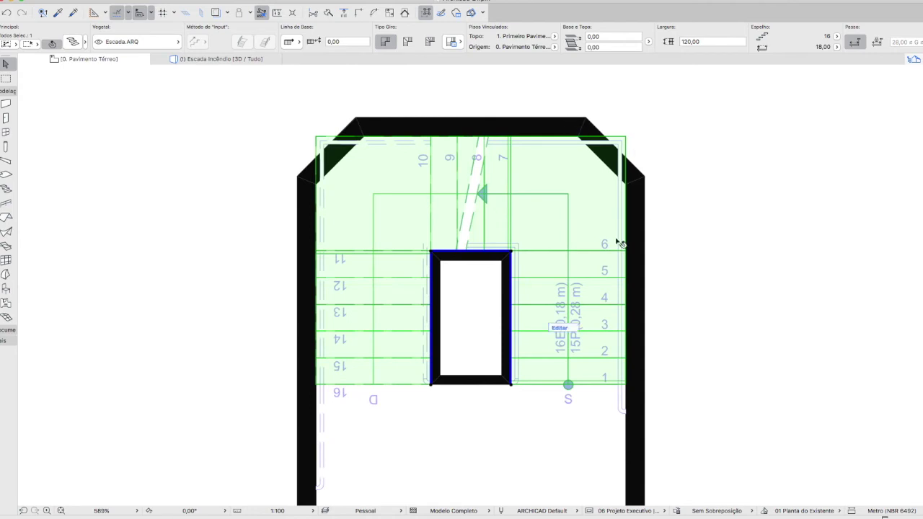
left_click(626, 138)
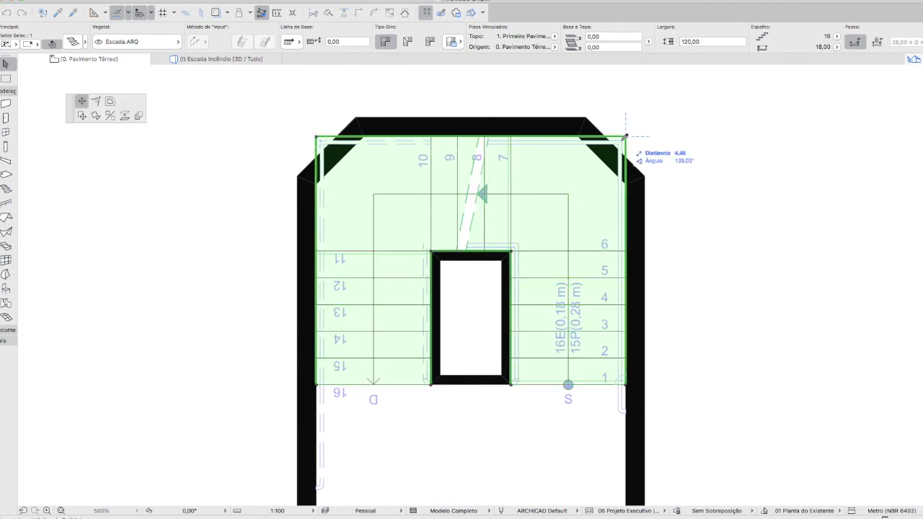
left_click(95, 105)
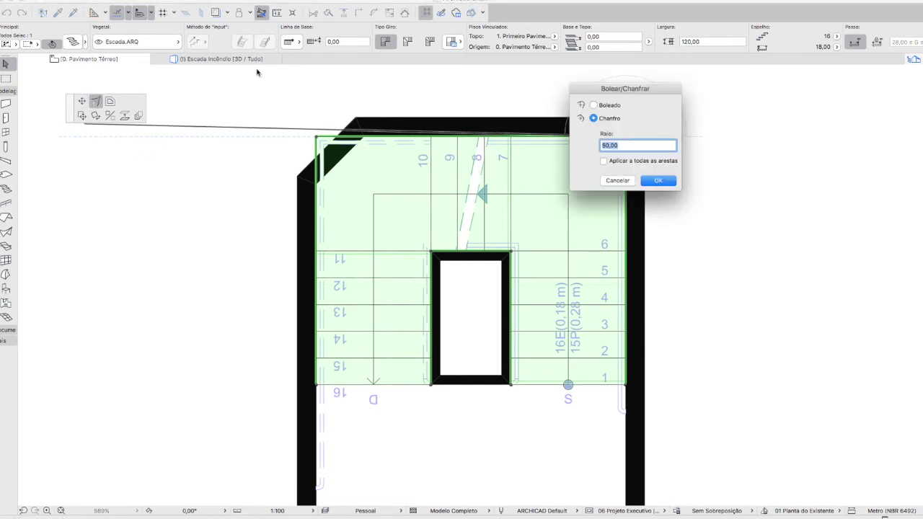
left_click(654, 181)
scroll(631, 127, "up", 3)
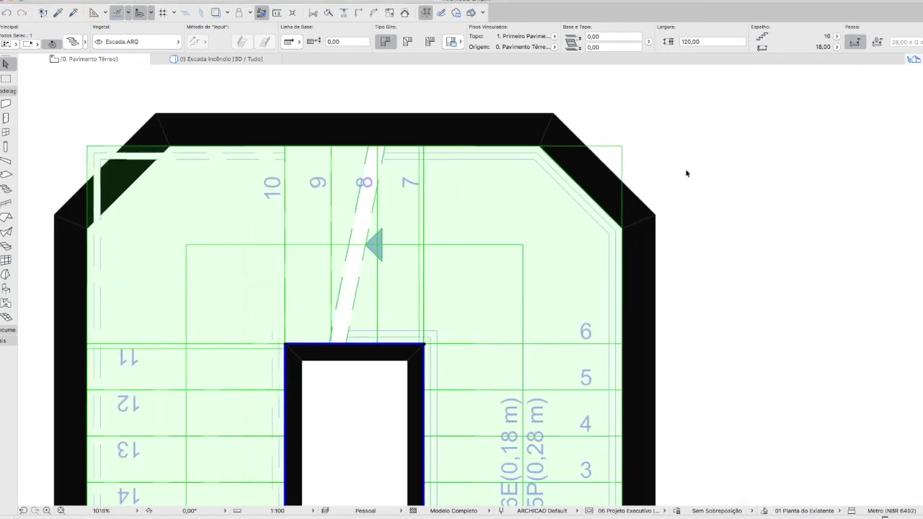
left_click(706, 186)
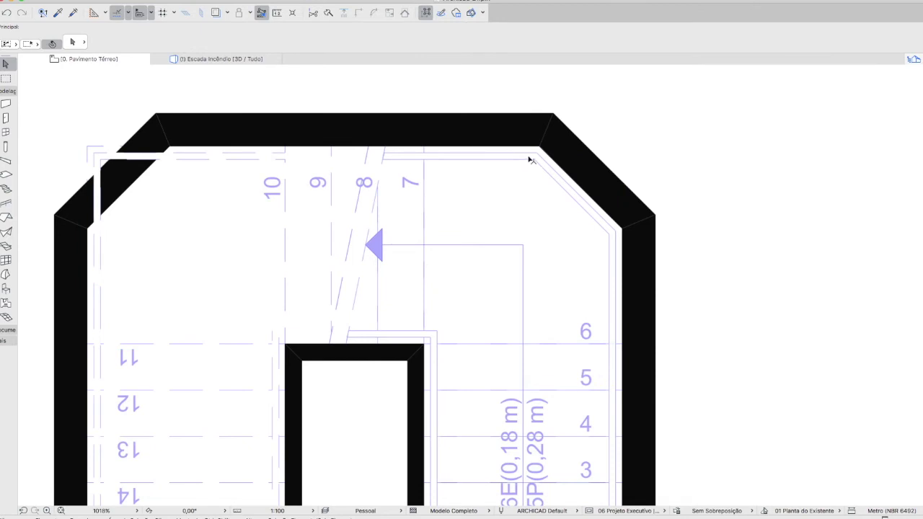
left_click(606, 226)
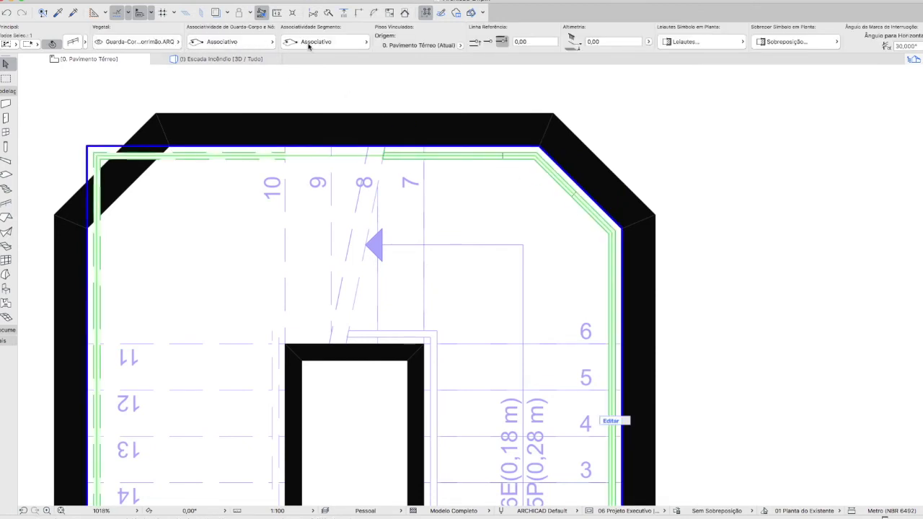
left_click(603, 255)
Reshape the stair's outer landing corner between risers 10 and 11 along the chamfered wall by adding a node and moving the corner.
scroll(337, 236, "left", 5)
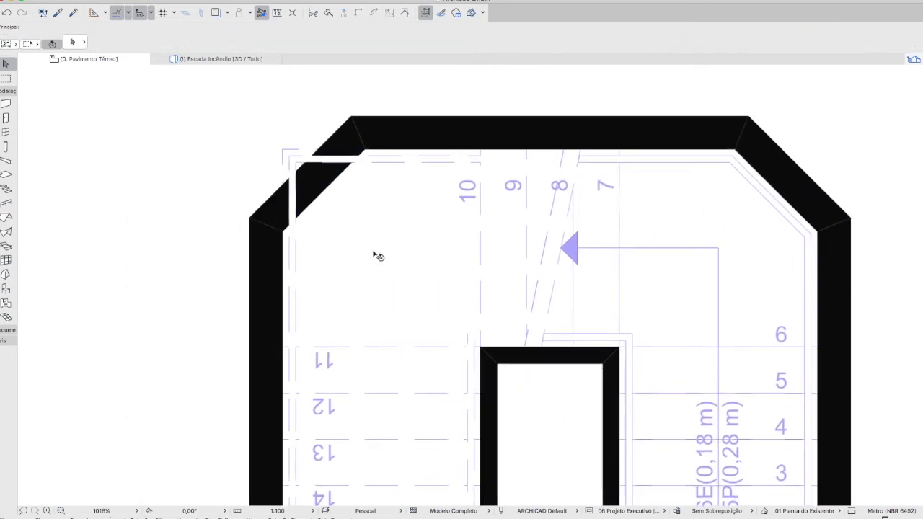
left_click(370, 207)
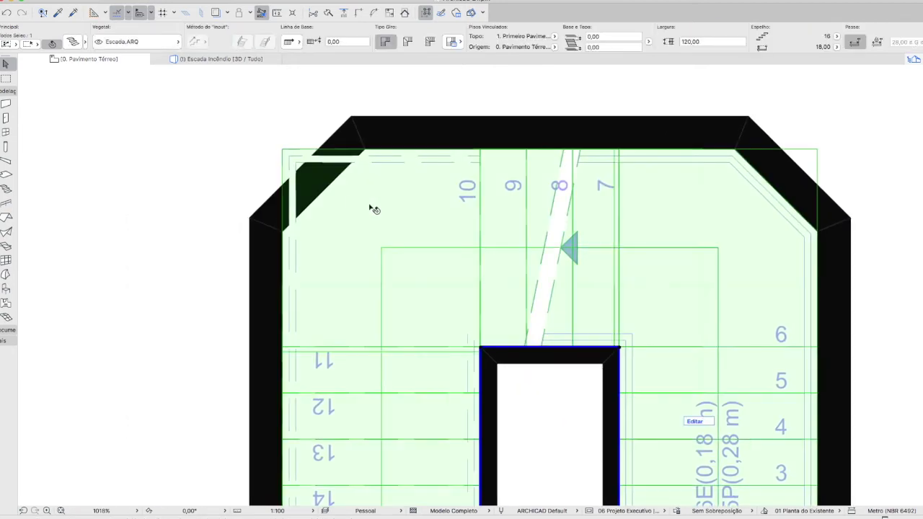
left_click(283, 152)
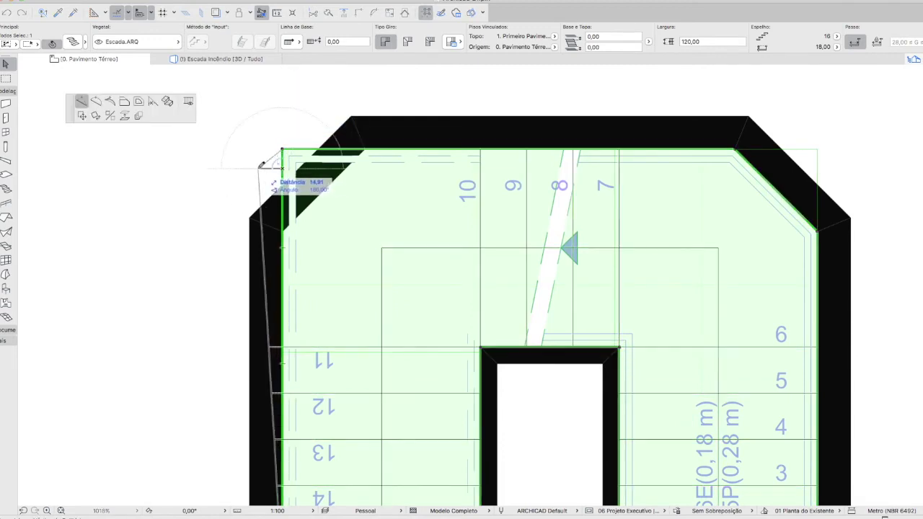
left_click(283, 234)
left_click(283, 151)
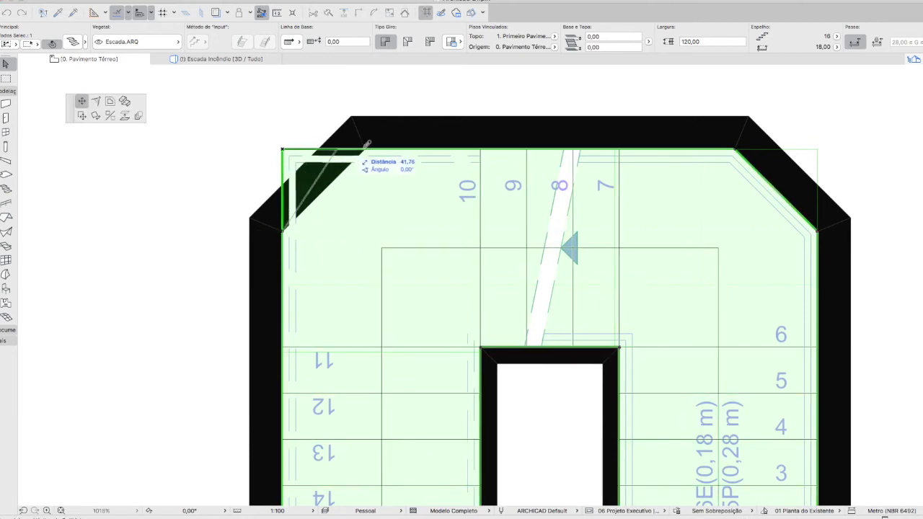
left_click(367, 152)
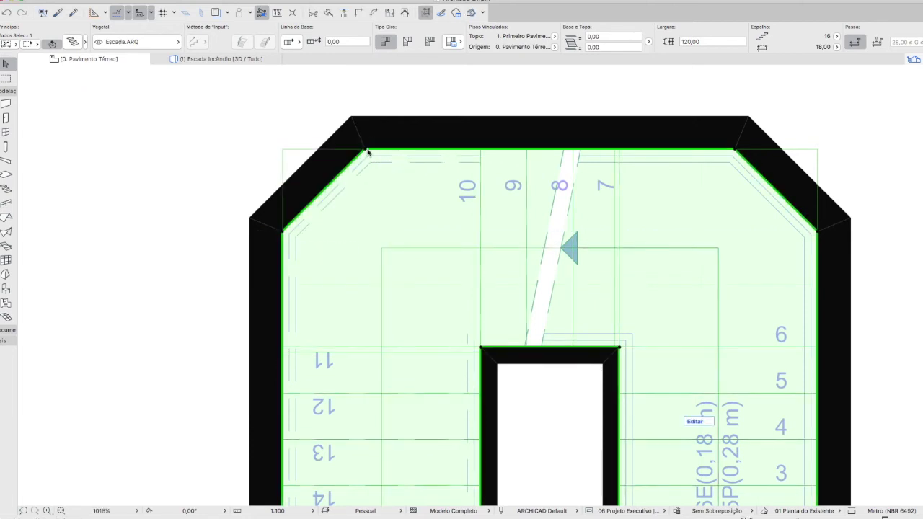
Deselect the reshaped fire stair, examine its chamfered landing and handrails from several angles in 3D, and return to the floor plan.
left_click(283, 151)
left_click(348, 241)
left_click(185, 171)
scroll(387, 148, "down", 3)
middle_click_drag(403, 264, 383, 241)
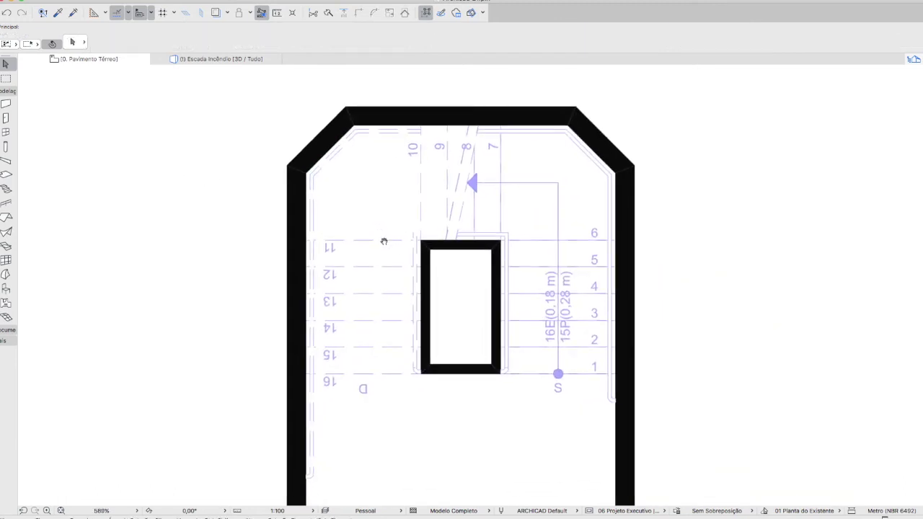
left_click(559, 220)
key("F3")
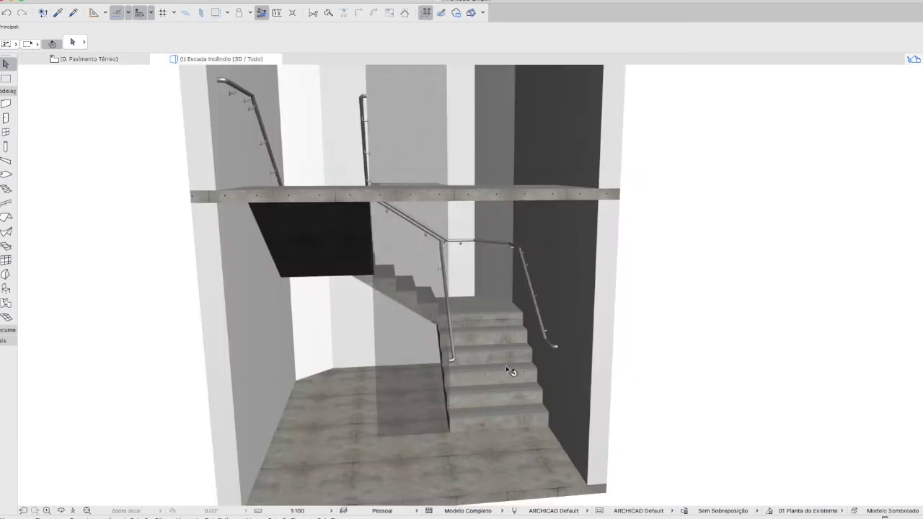
mouse_move(498, 357)
middle_mouse_down("shift")
mouse_move(469, 367)
mouse_move(492, 371)
middle_mouse_up("shift")
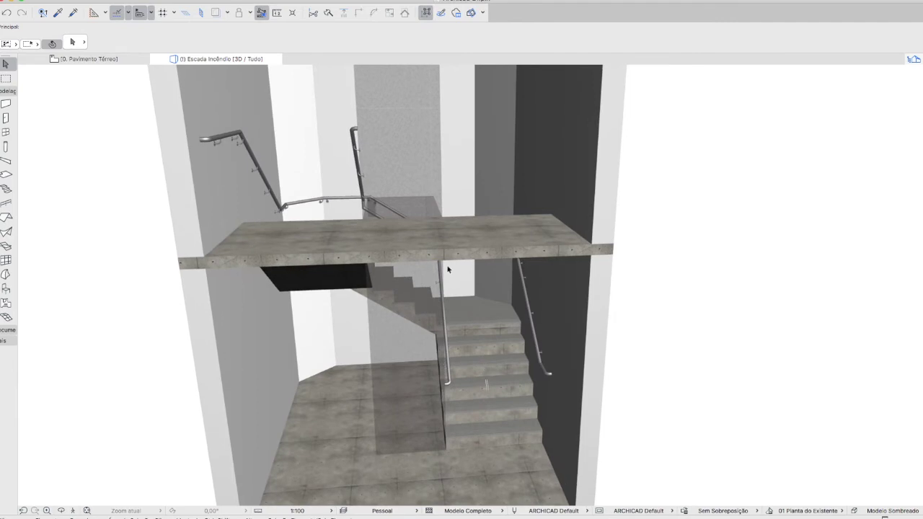
scroll(452, 272, "down", 3)
middle_click_drag(412, 426, 552, 434, "shift")
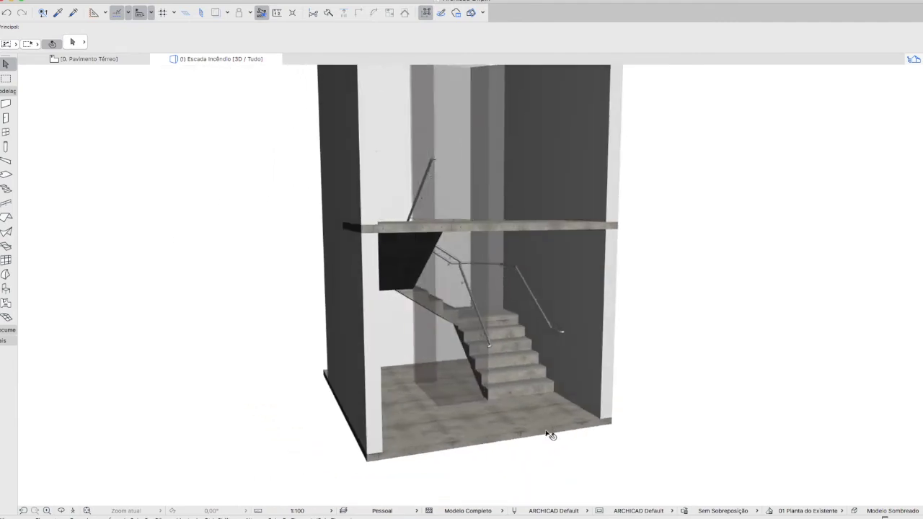
key("F2")
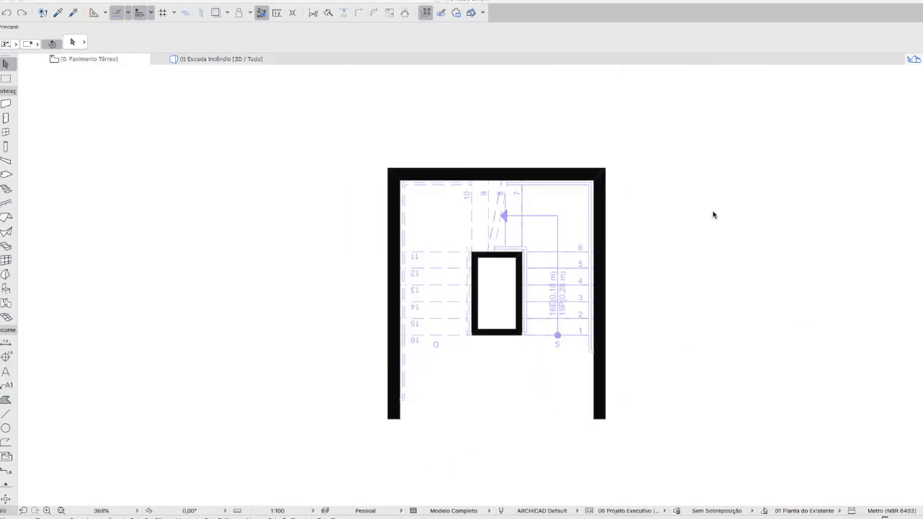
Pick up the fire stair's settings, delete the stair, and delete the leftover railing along the inner core's wall.
left_click(575, 221, "alt")
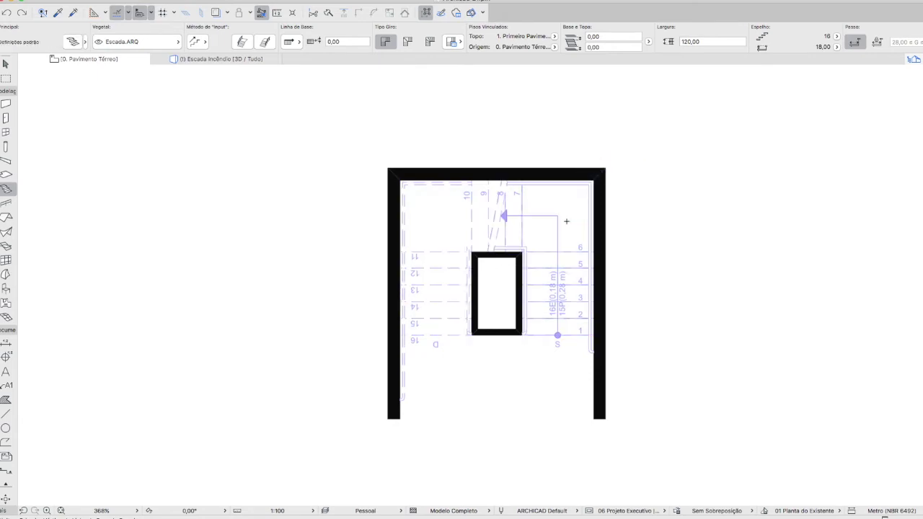
left_click(566, 225, "shift")
key("Delete")
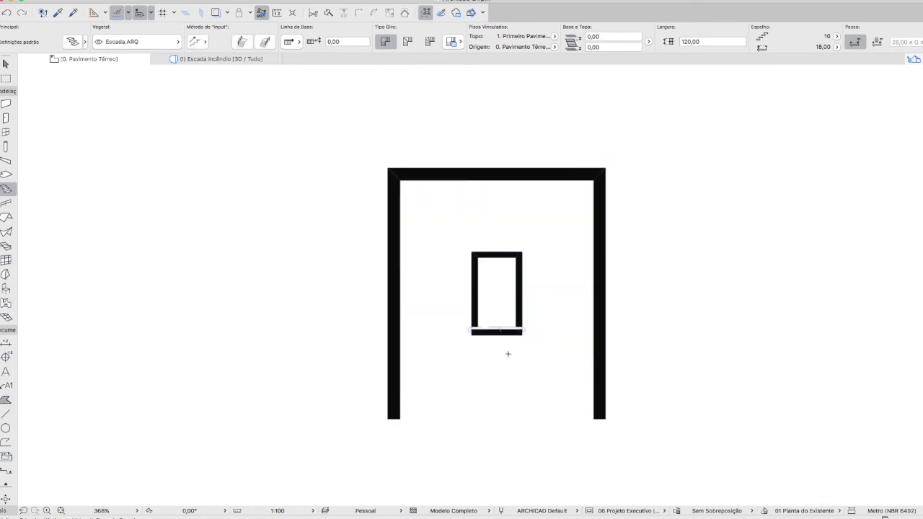
left_click(516, 331, "shift")
left_click(506, 329, "shift")
left_click(518, 315, "shift")
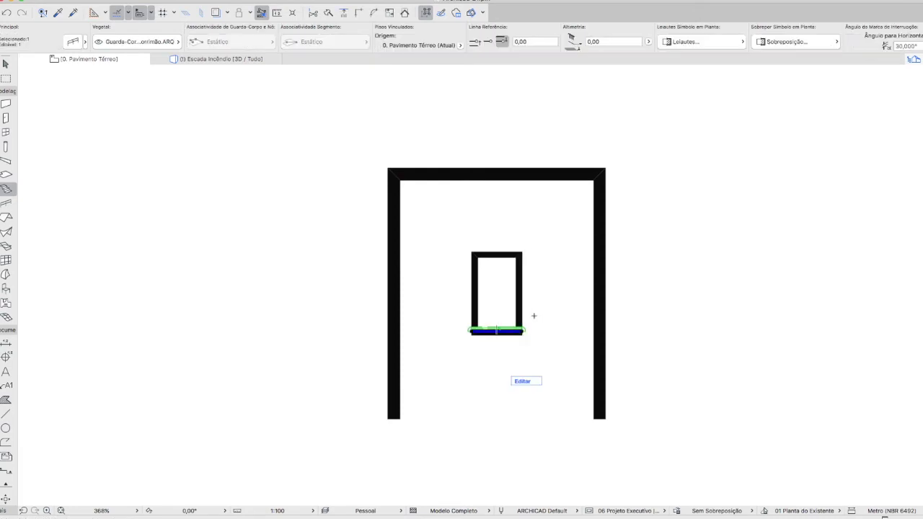
key("Delete")
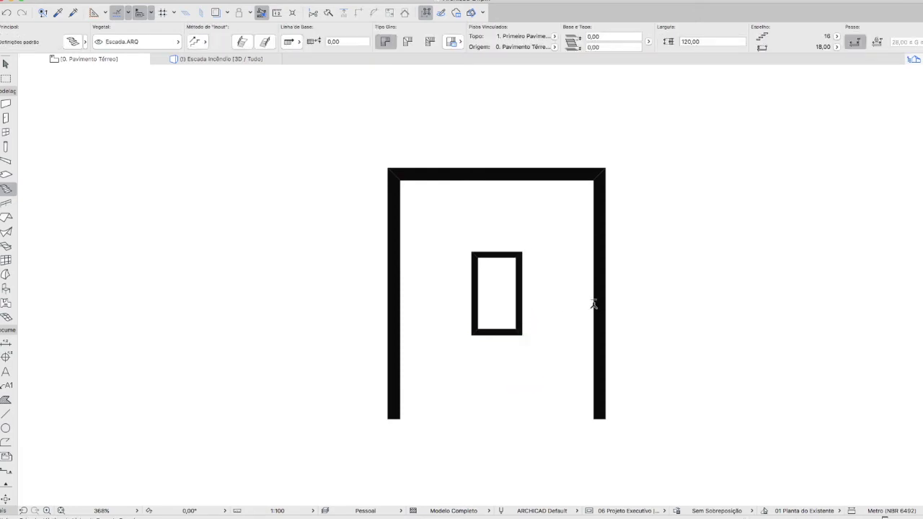
Draw a U-shaped stair with winder turns along the inner faces of the three outer walls, choosing the solver's solution with winders at both corners.
left_click(595, 300)
left_click(300, 46)
left_click(328, 50)
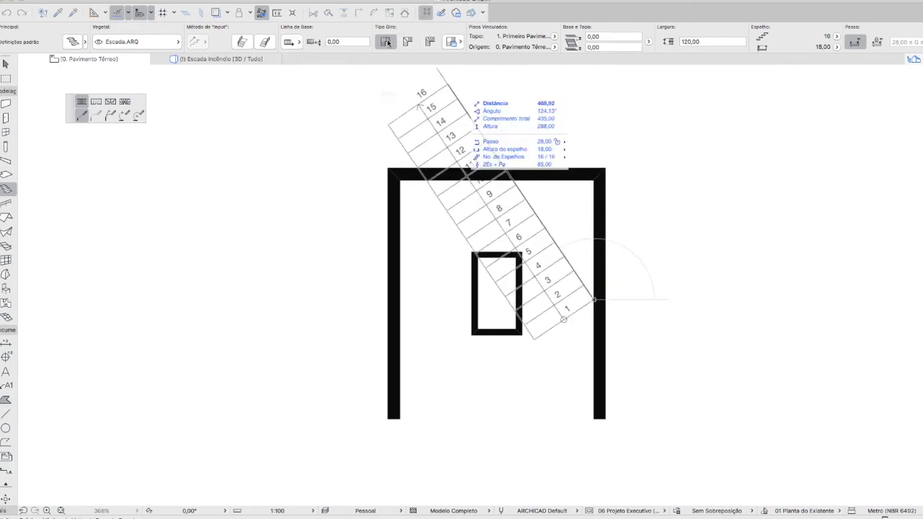
left_click(431, 42)
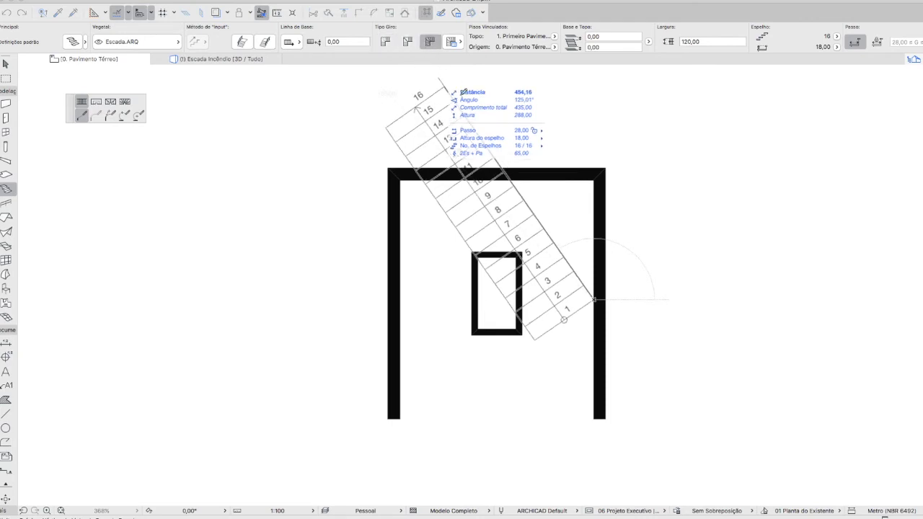
left_click(595, 184)
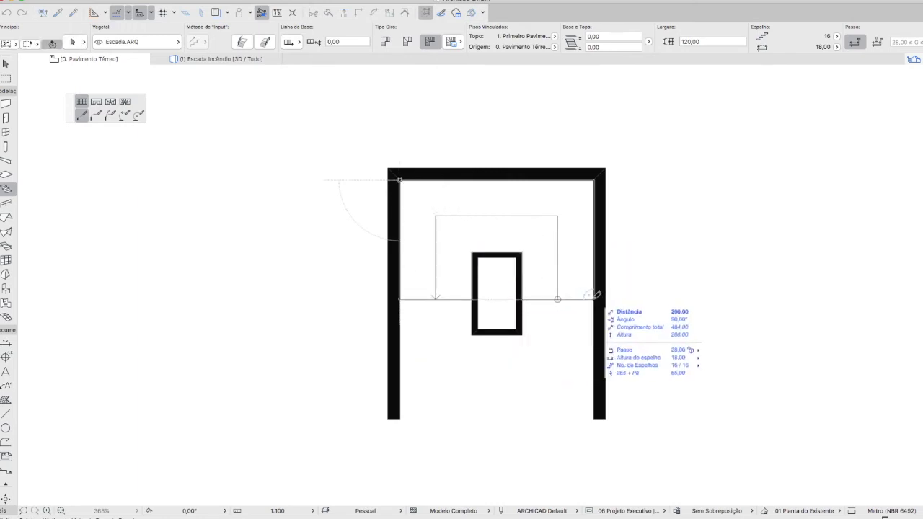
double_click(402, 297)
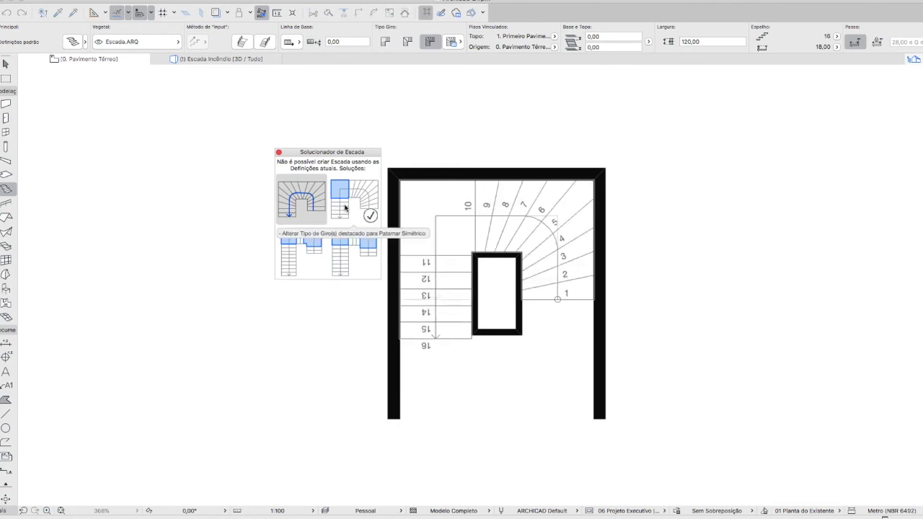
left_click(353, 245)
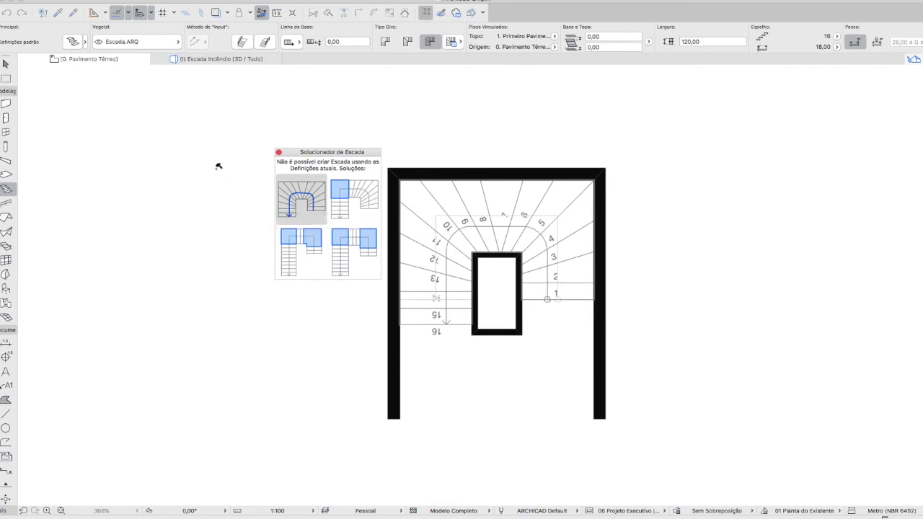
left_click(305, 200)
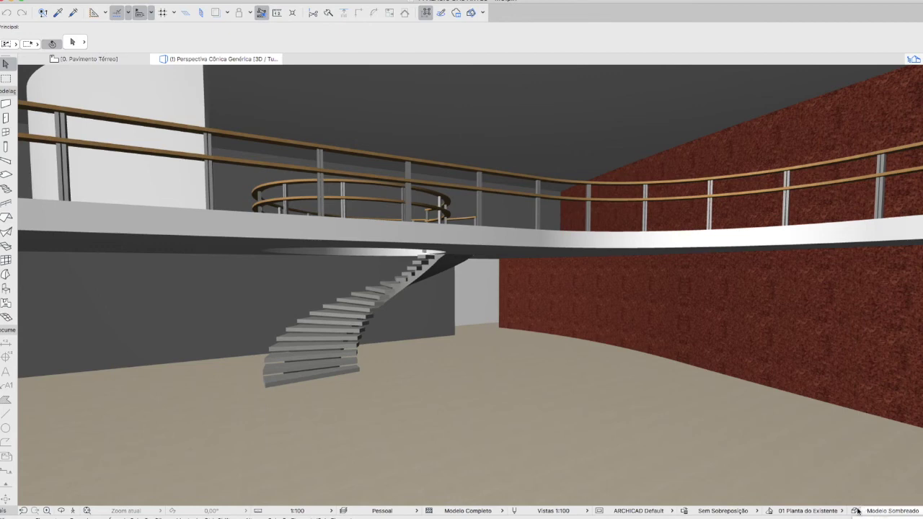
Apply the Modelo Branco 3D style to the perspective of the spiral stair and curved mezzanine railing.
left_click(855, 511)
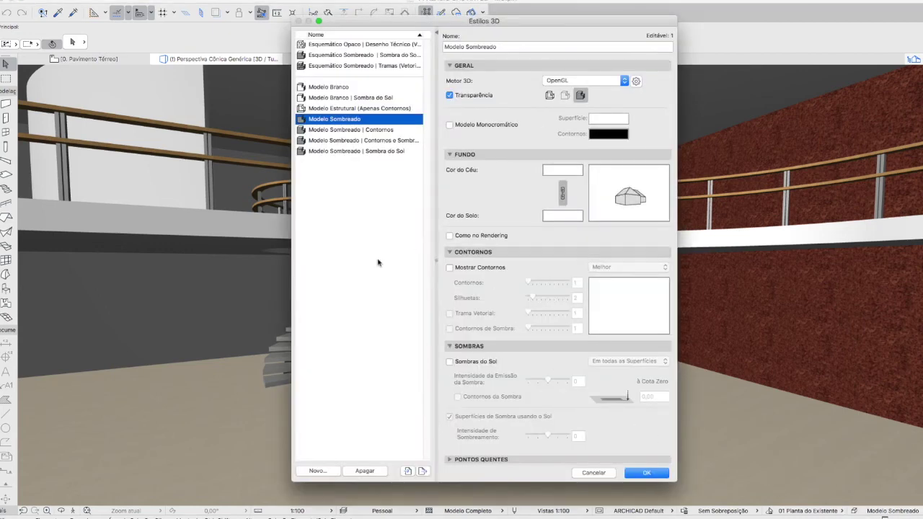
left_click(341, 57)
left_click(336, 87)
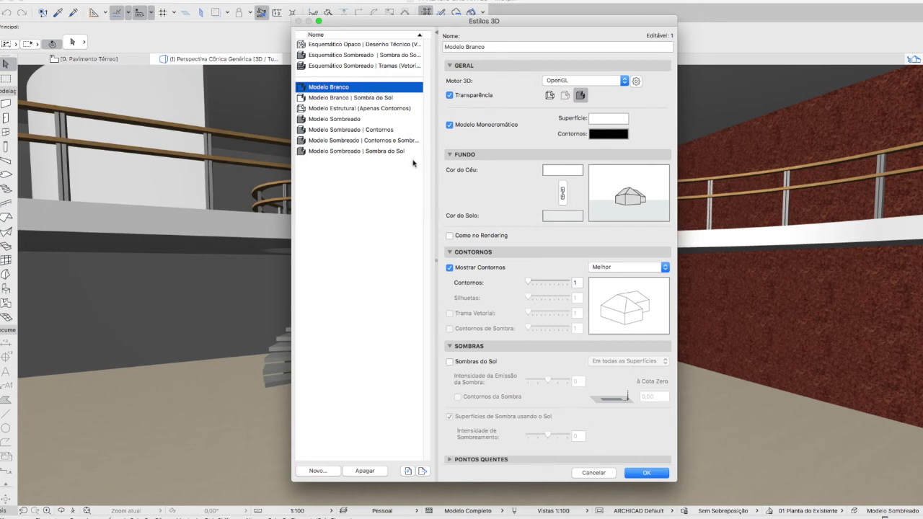
left_click(646, 473)
left_click(646, 473)
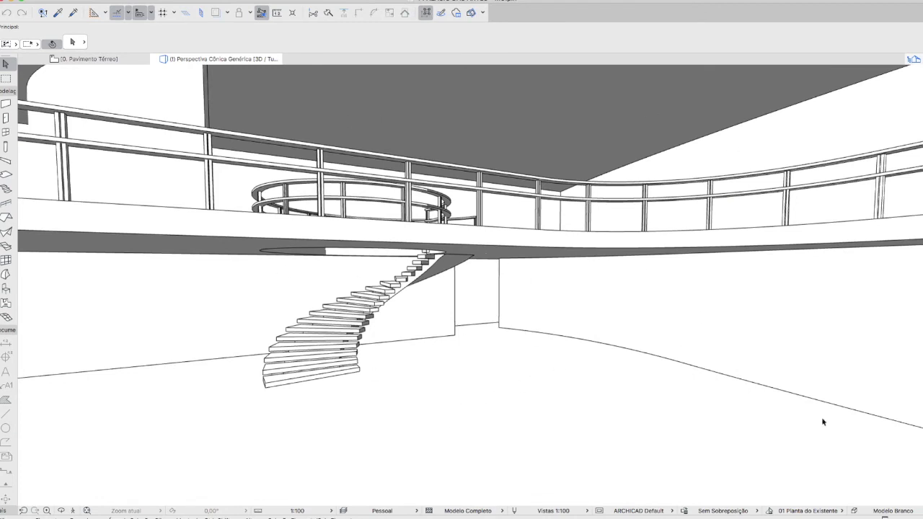
Switch the perspective's 3D style to Modelo Branco | Sombra do Sol.
left_click(893, 514)
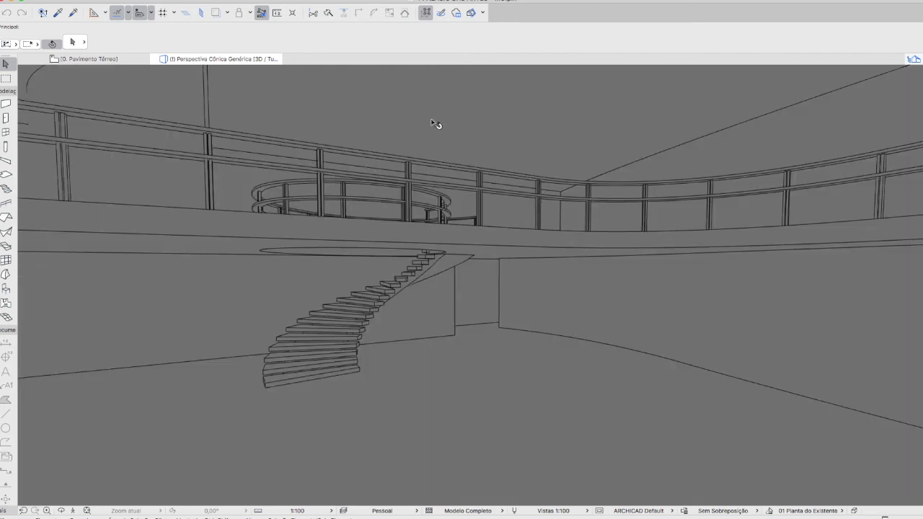
left_click(435, 124)
key("Delete")
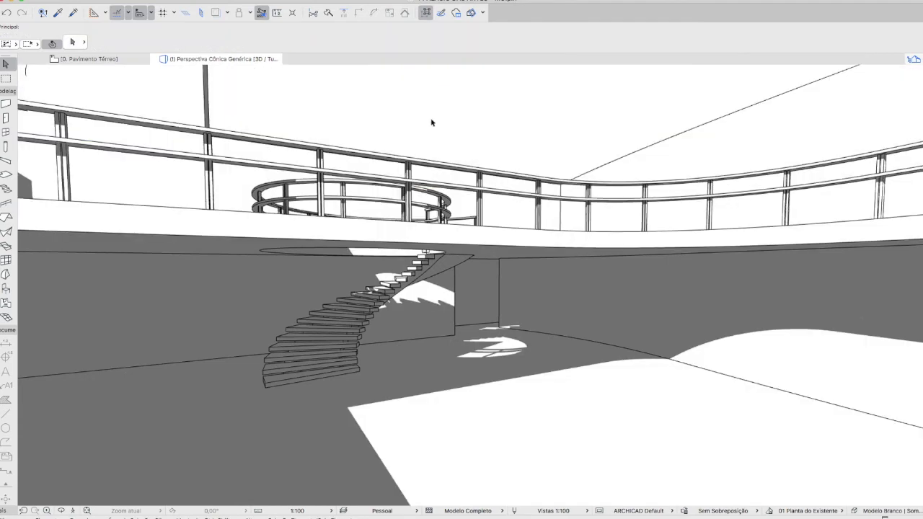